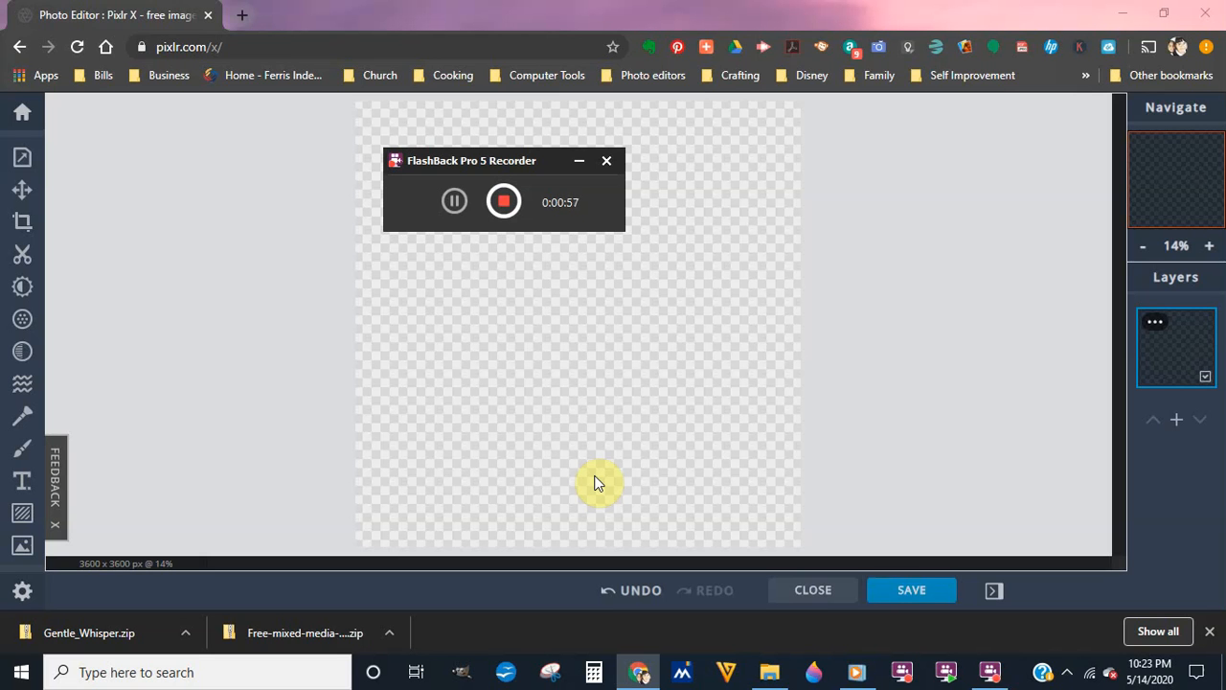
left_click(578, 163)
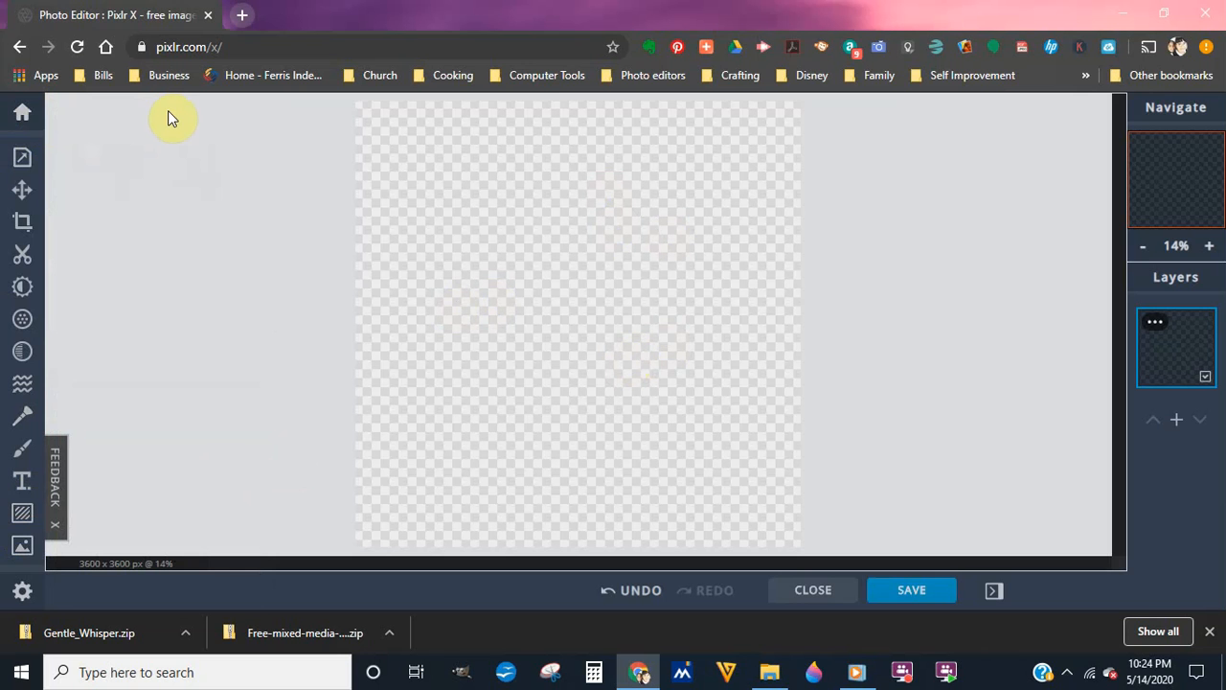
Step: Create a new blank image 3600 px wide and 3600 px high with the background left off
left_click(21, 113)
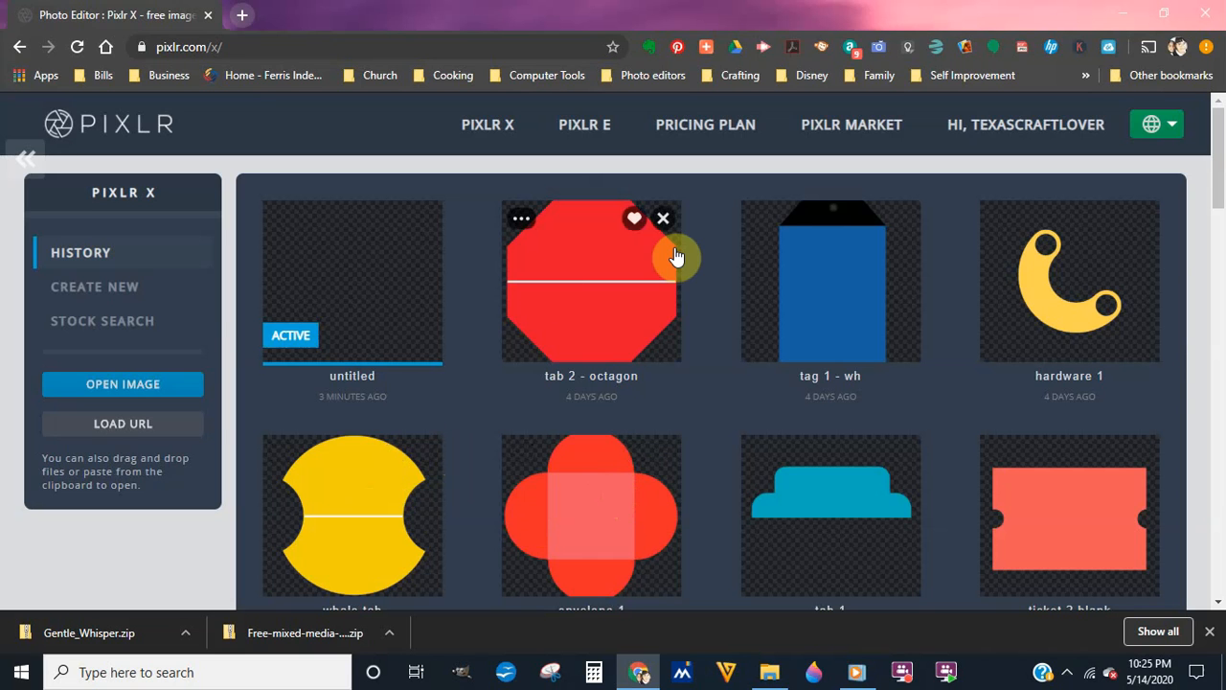
left_click(106, 294)
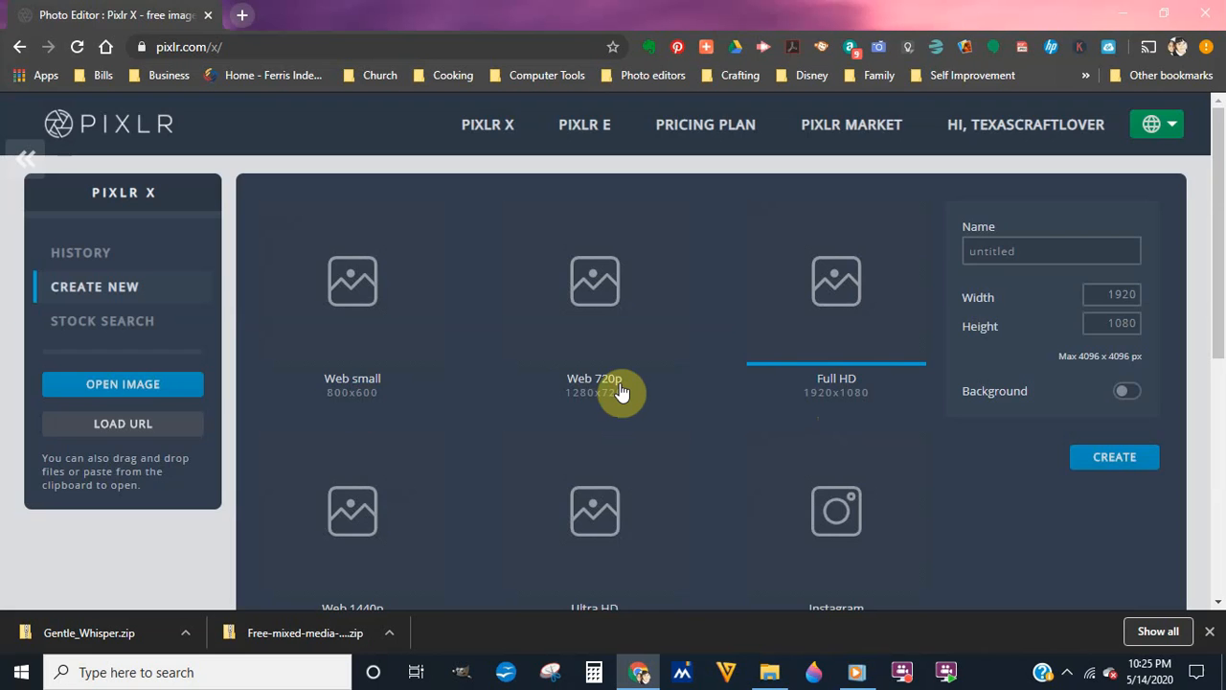
scroll(618, 391, "down", 2)
scroll(620, 392, "down", 2)
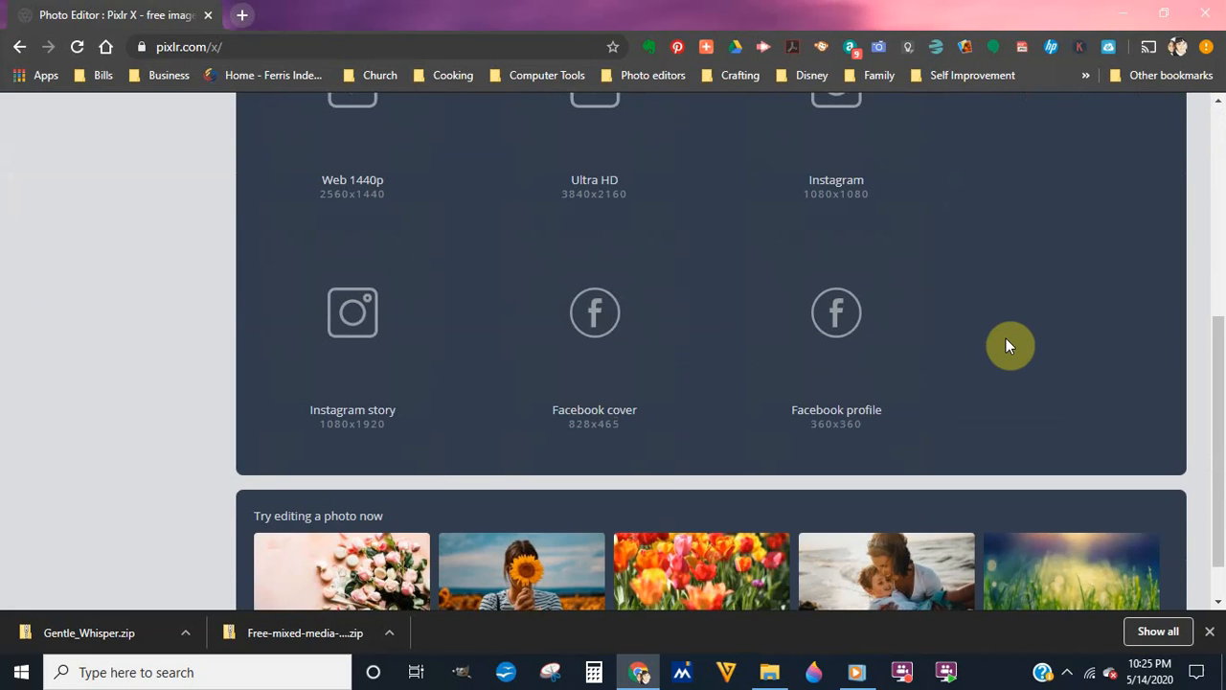
scroll(1006, 340, "up", 2)
scroll(1008, 345, "up", 2)
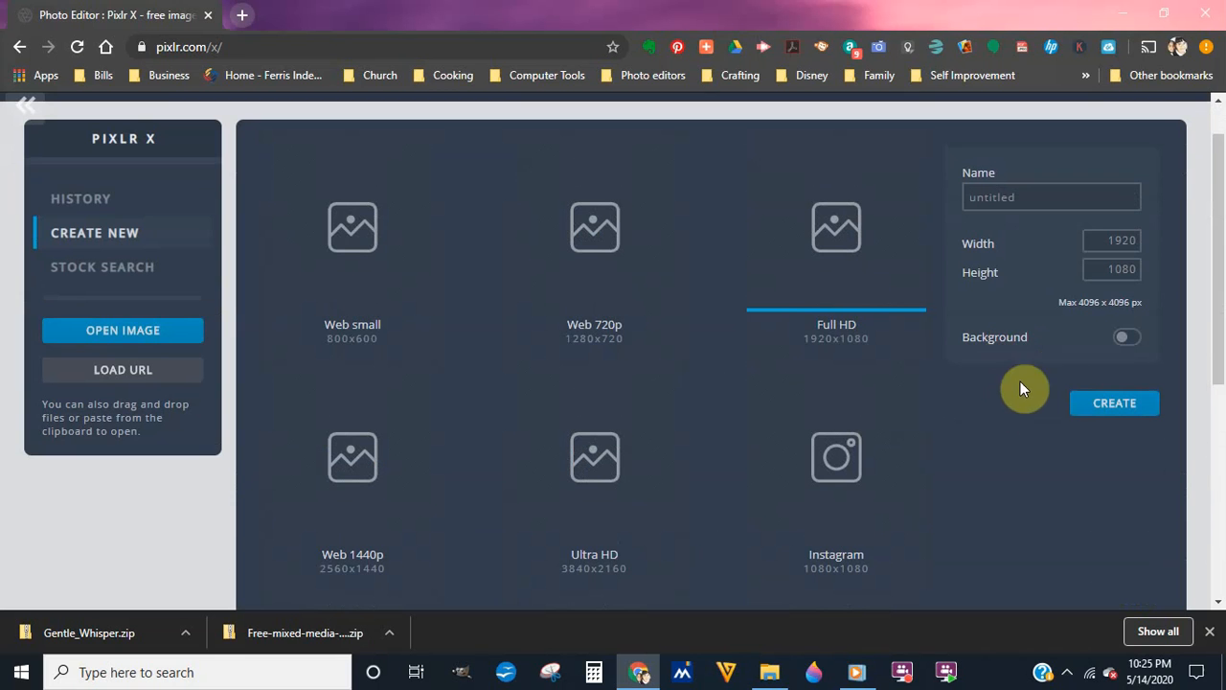
left_click(1113, 240)
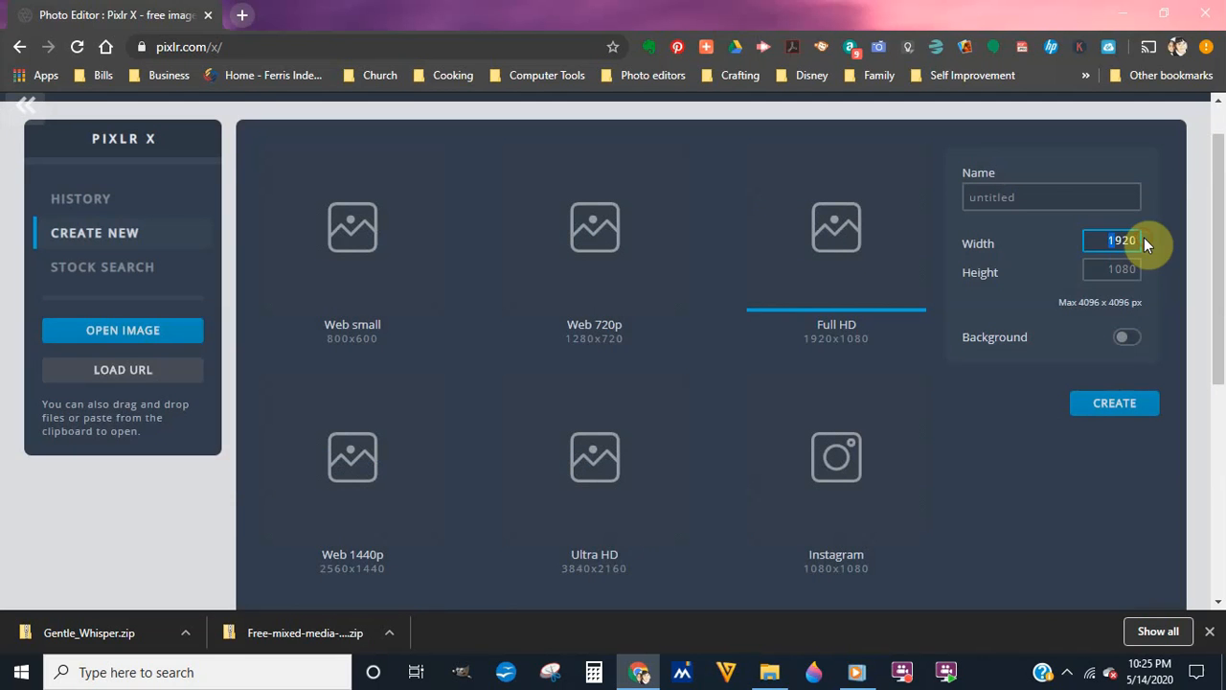
double_click(1118, 240)
key("Tab")
type("3")
left_click(1115, 405)
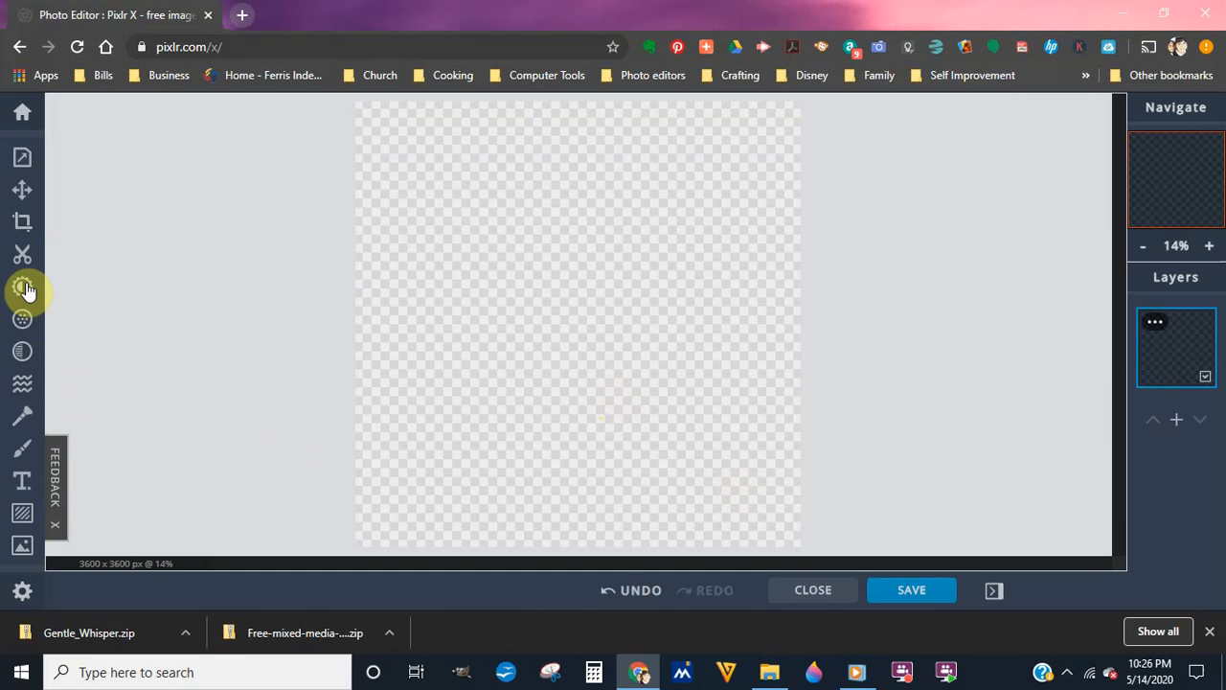
Step: Browse the shape element categories and open the Geometric collection
left_click(23, 518)
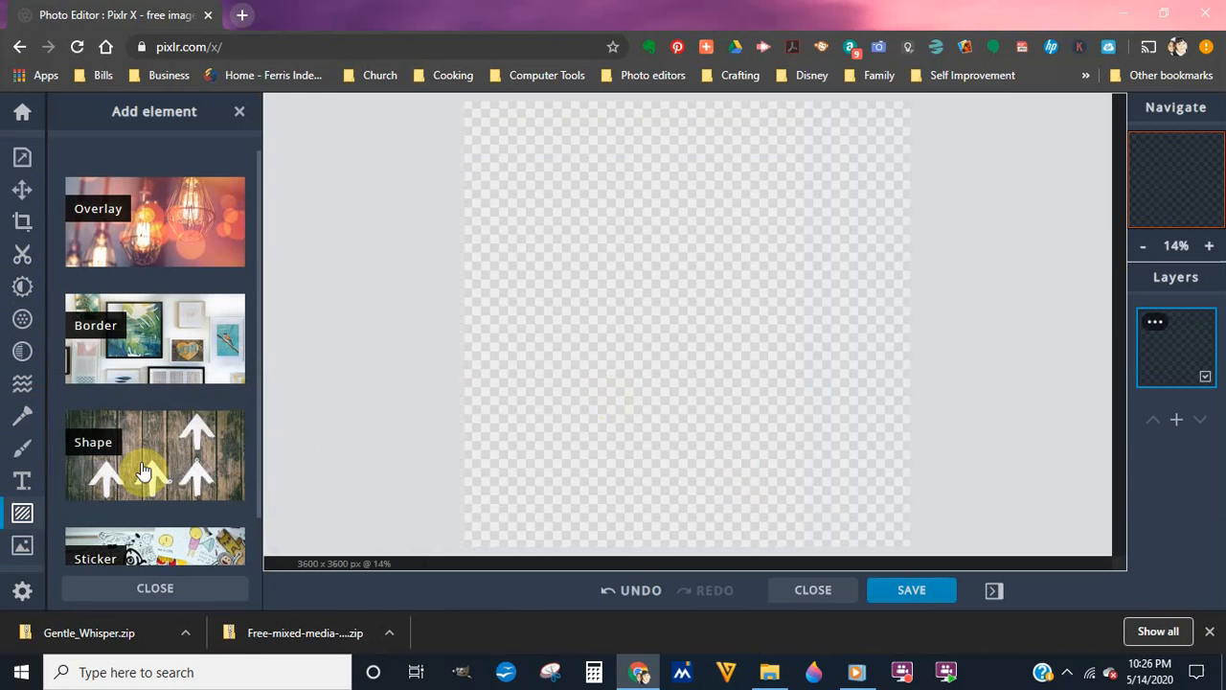
left_click(142, 469)
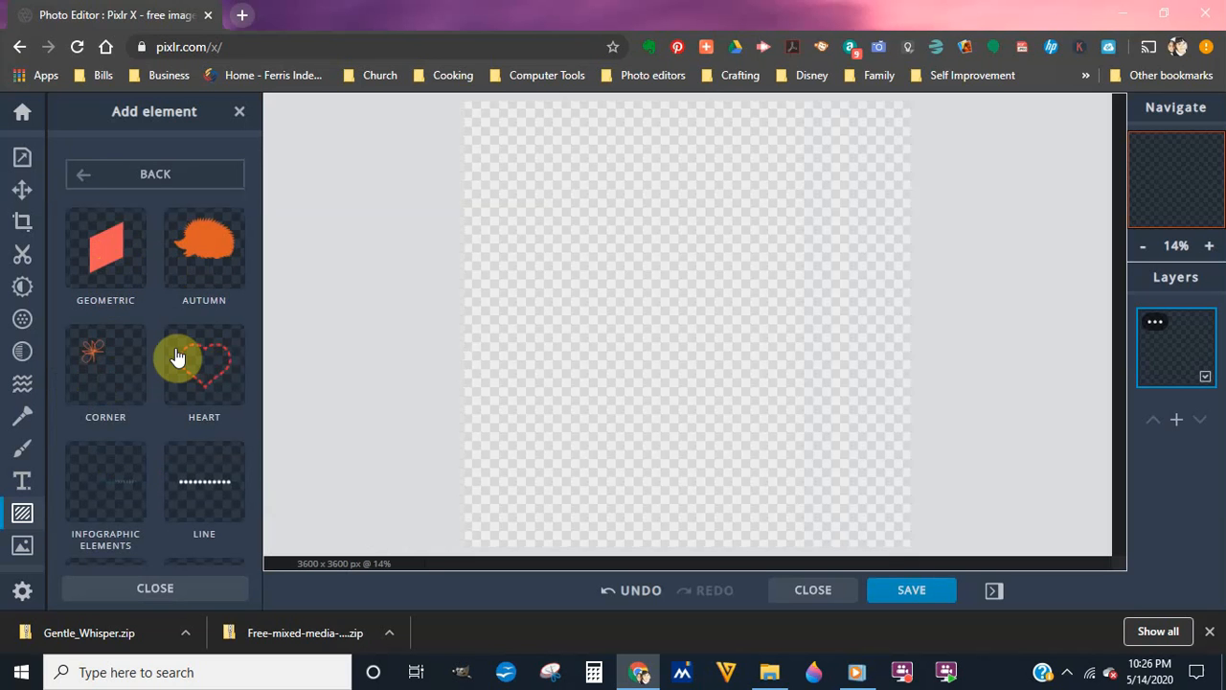
scroll(177, 357, "down", 3)
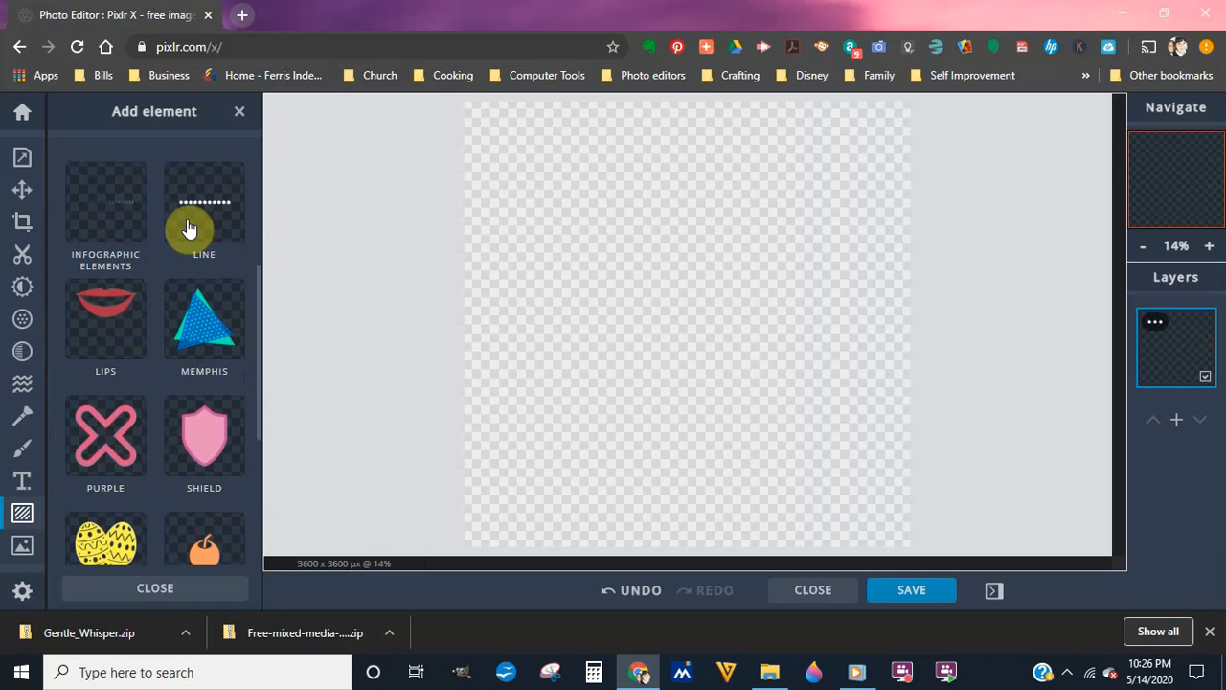
scroll(173, 389, "down", 1)
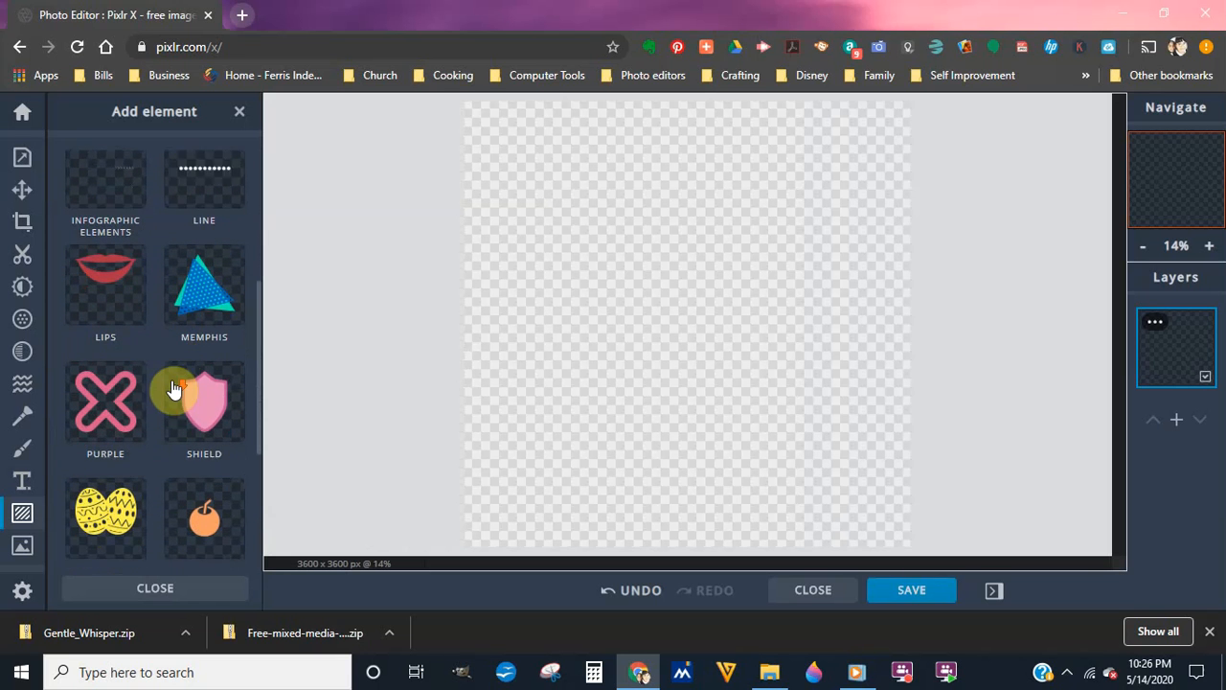
scroll(208, 351, "down", 2)
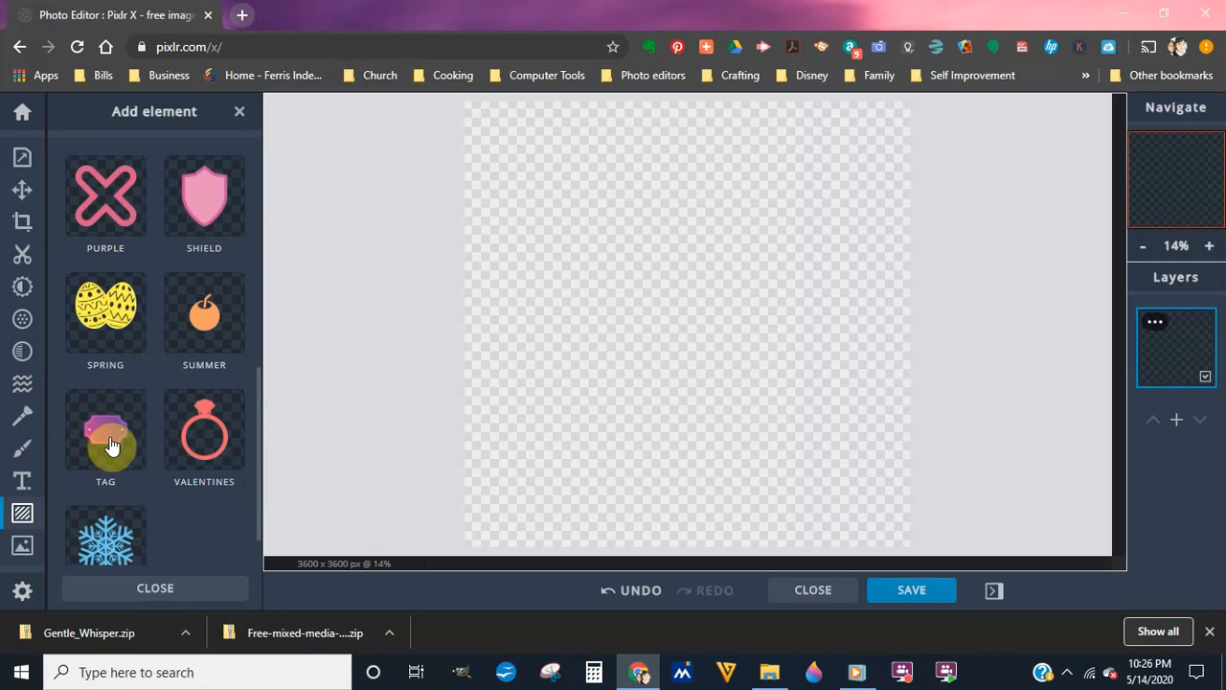
scroll(111, 444, "up", 3)
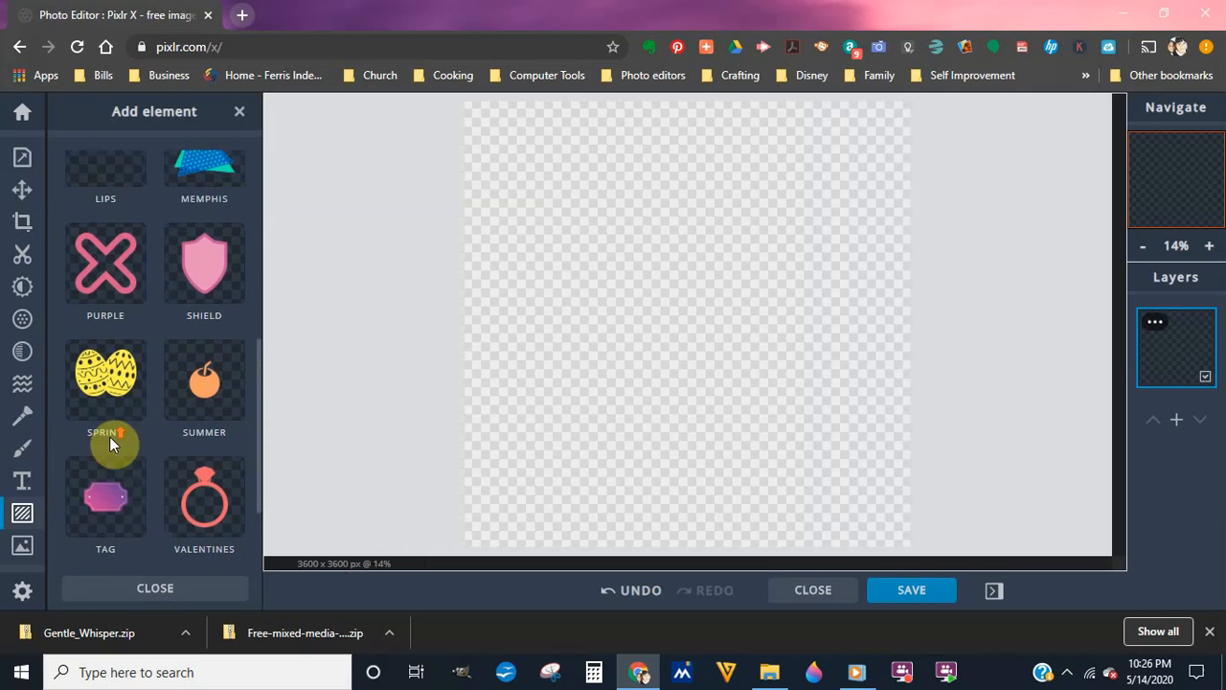
scroll(110, 440, "up", 2)
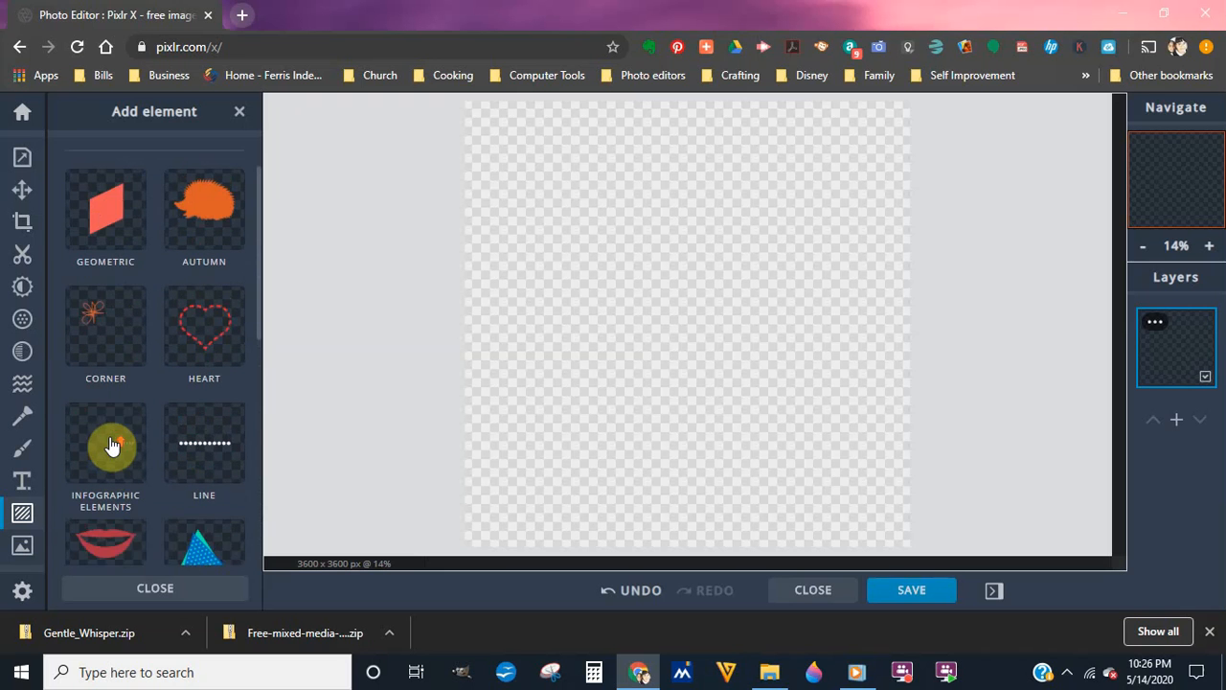
left_click(103, 264)
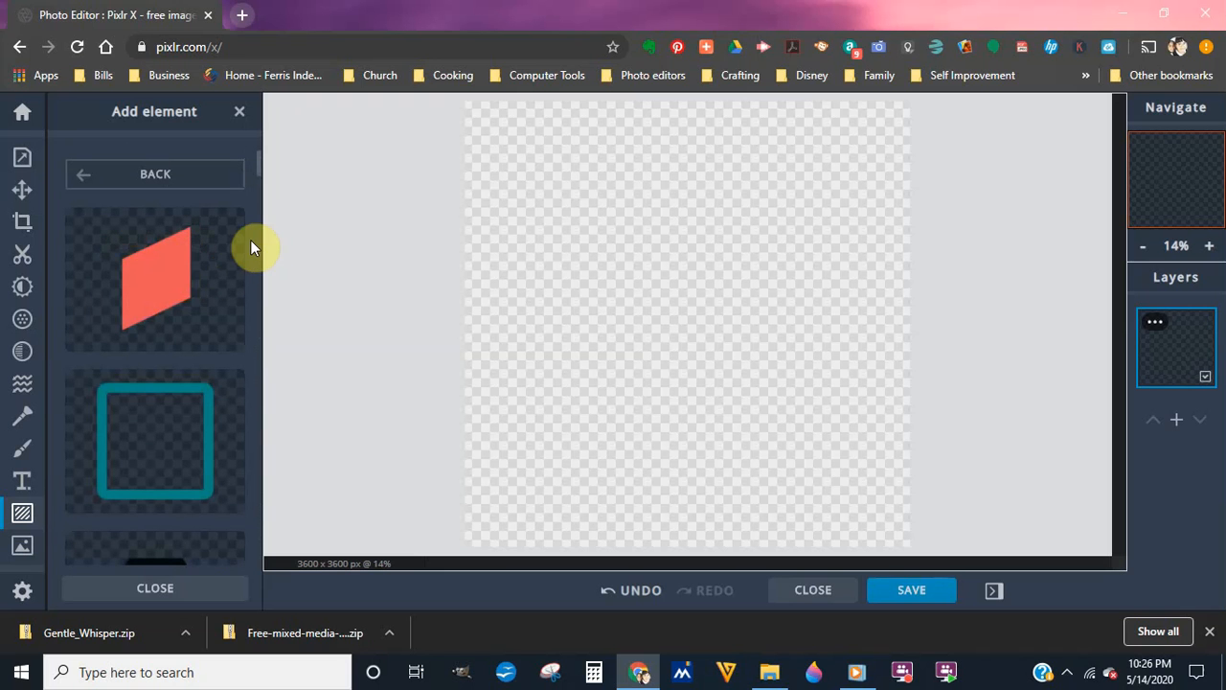
Step: Add the yellow slanted-top geometric shape and enlarge its frame to about 3532 x 3532 px, nearly filling the canvas
mouse_move(216, 292)
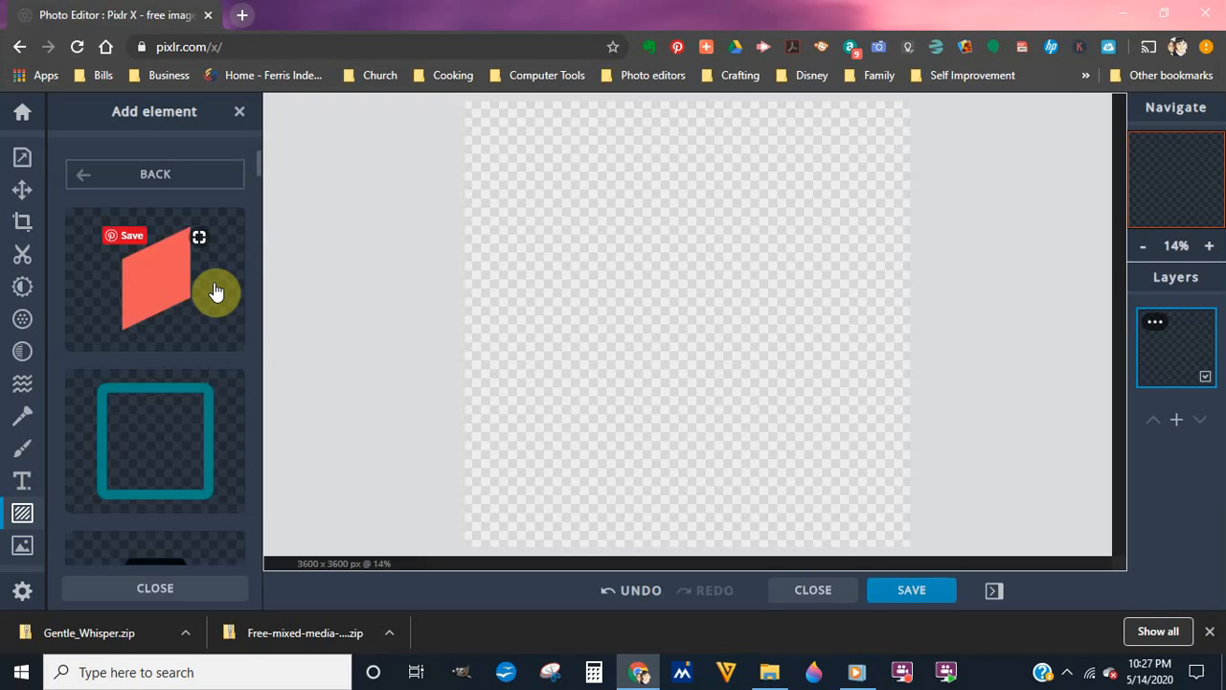
scroll(165, 354, "down", 2)
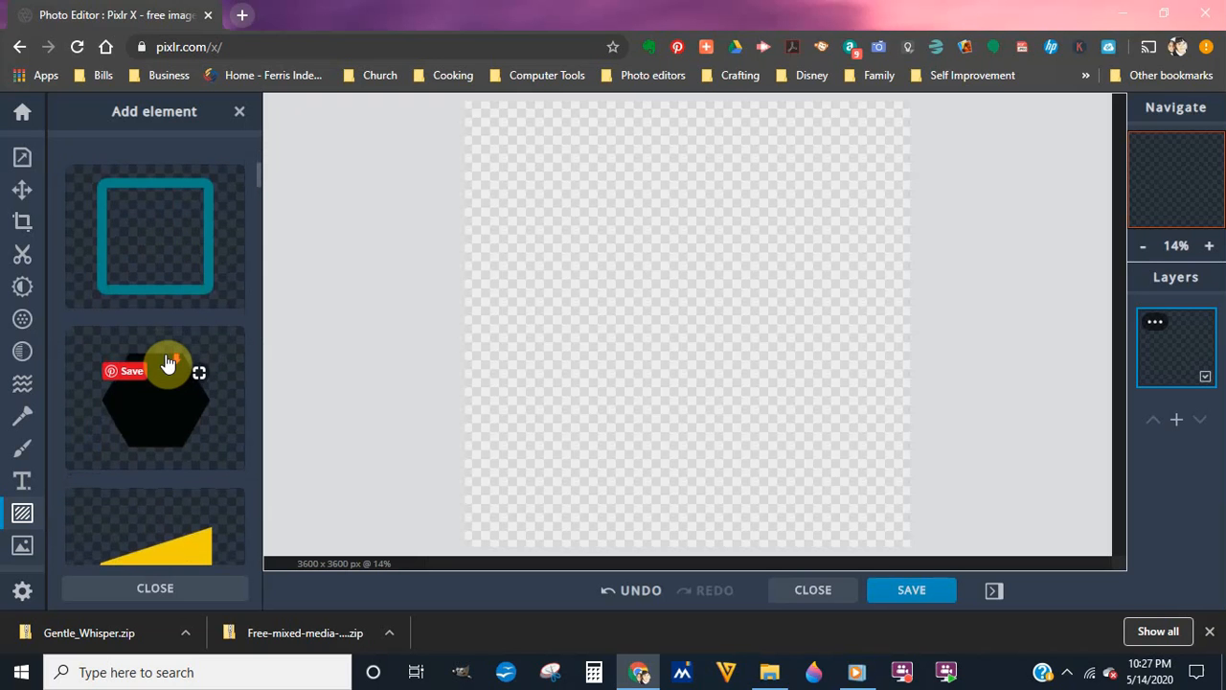
scroll(166, 362, "down", 3)
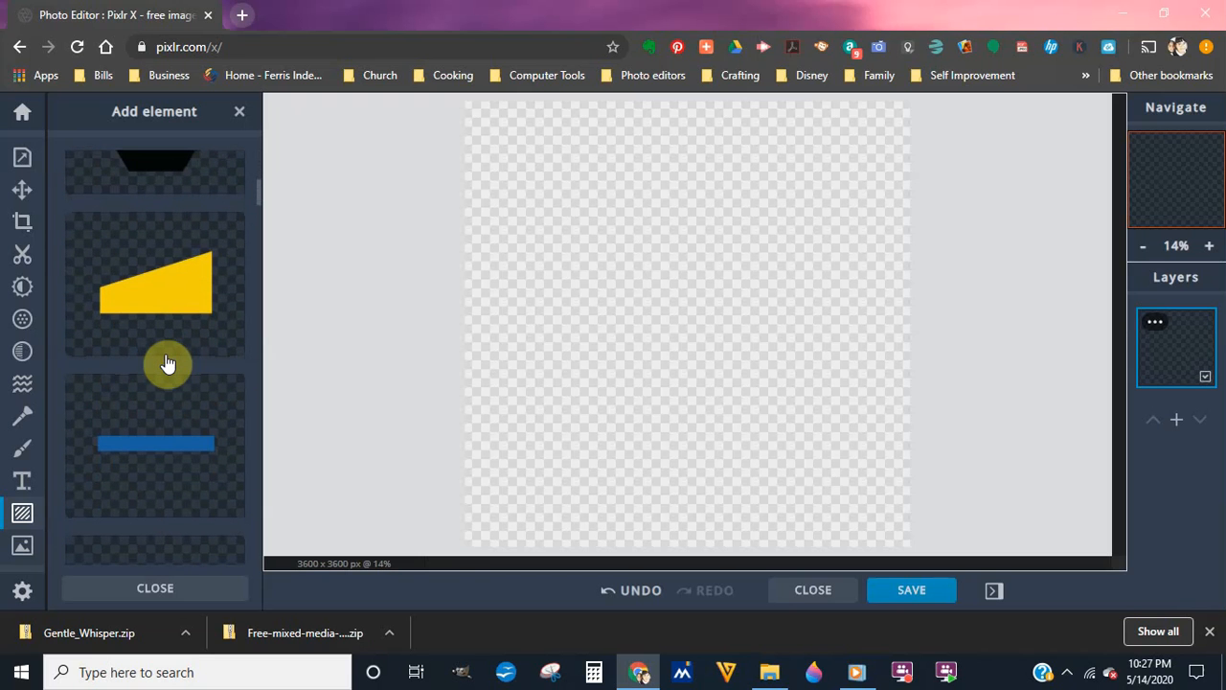
left_click(166, 299)
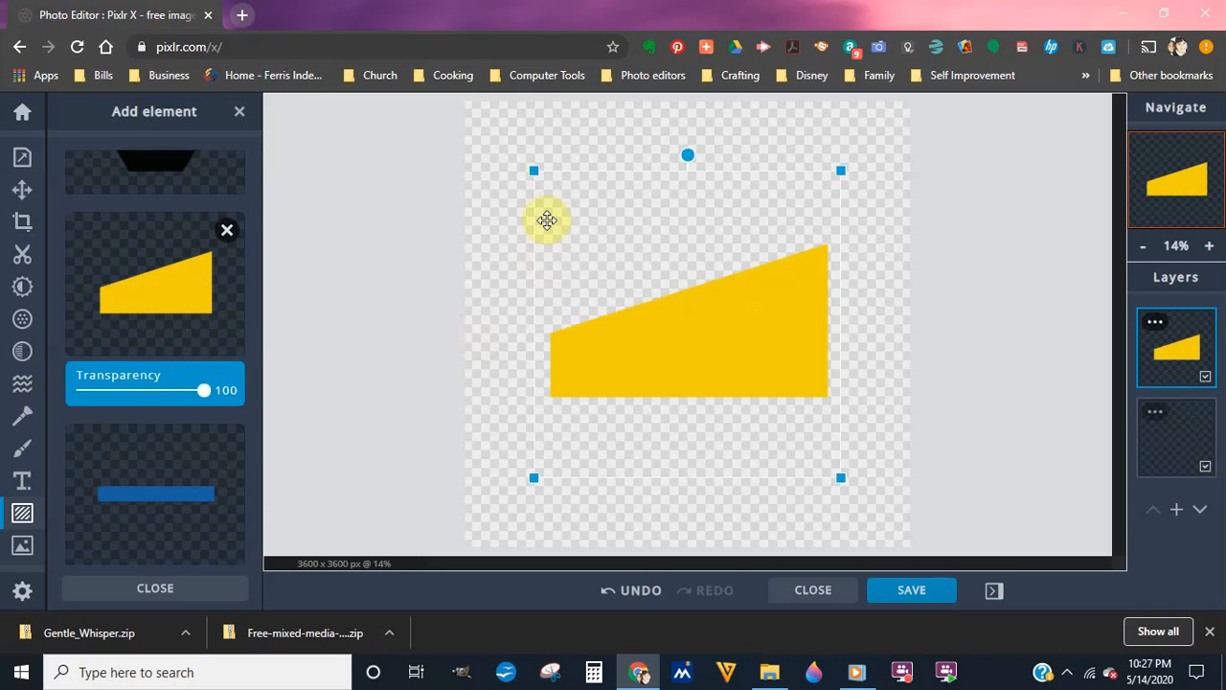
left_click_drag(528, 169, 465, 109)
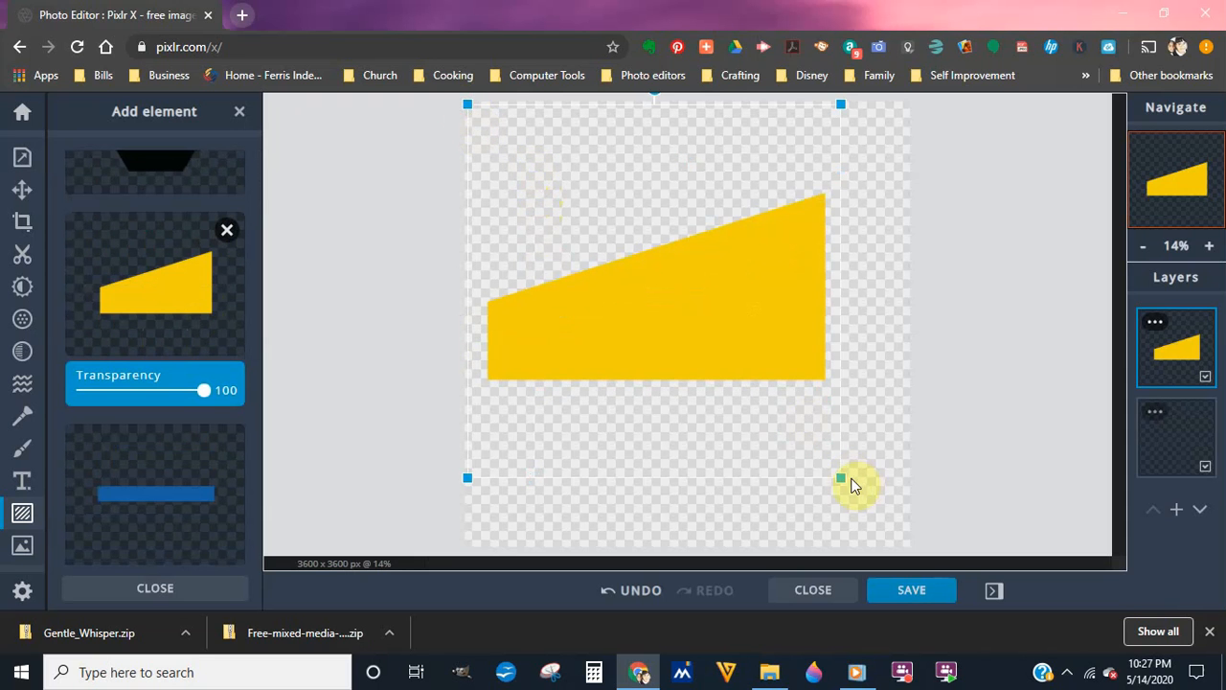
left_click_drag(840, 477, 902, 519)
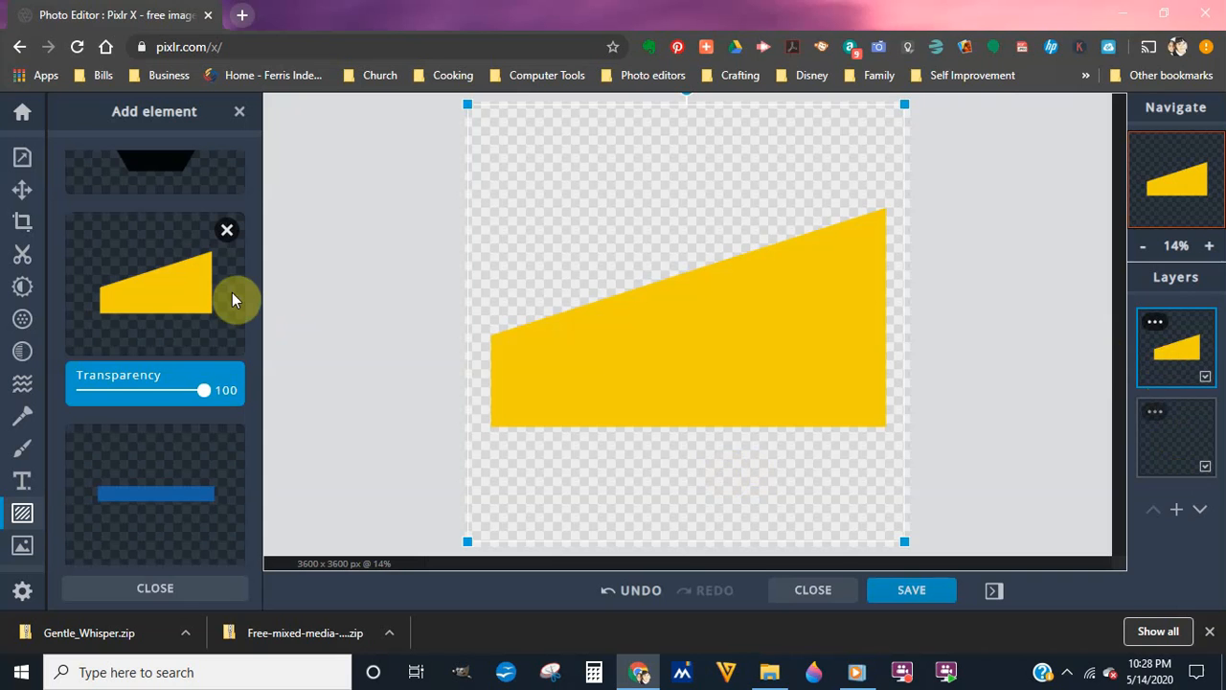
Step: Turn off the aspect lock for the yellow shape and narrow its frame to about 2306 px wide
left_click(23, 192)
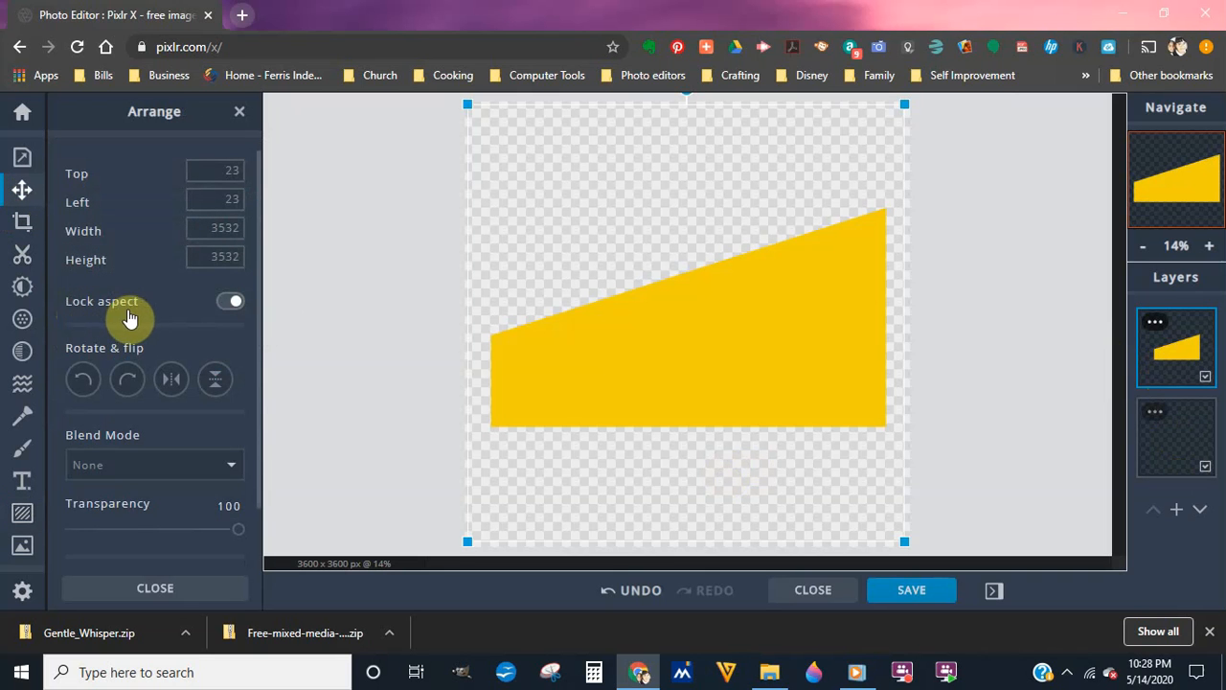
left_click(231, 305)
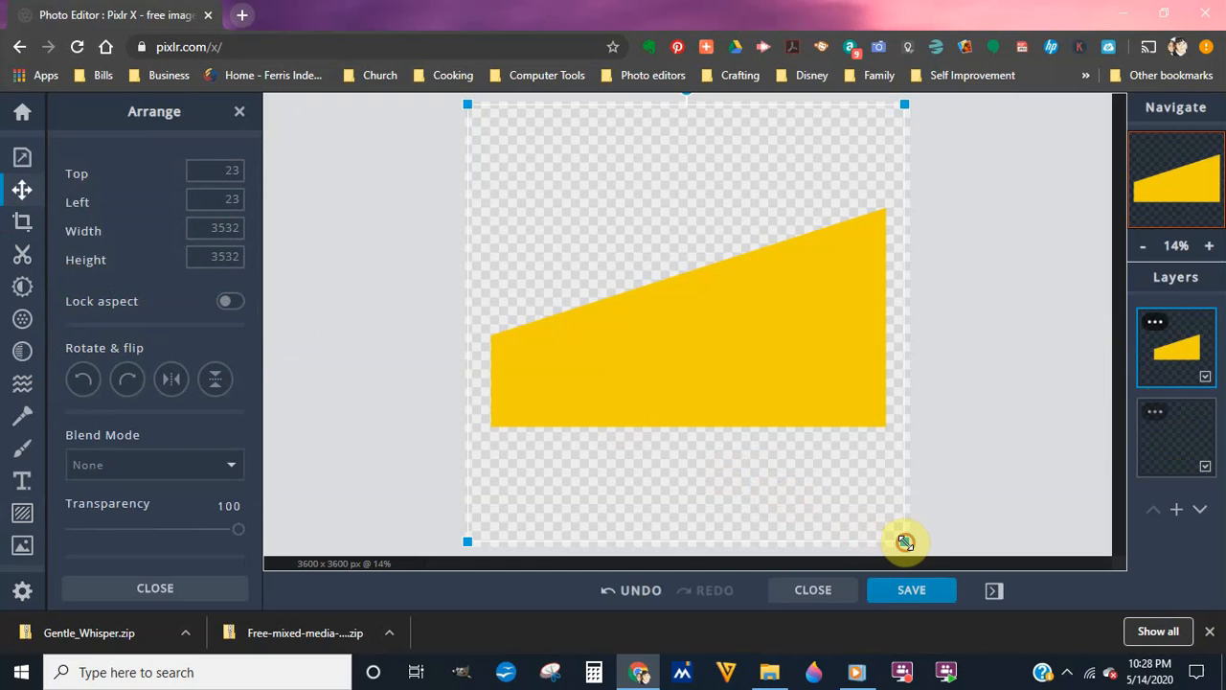
left_click_drag(905, 542, 780, 543)
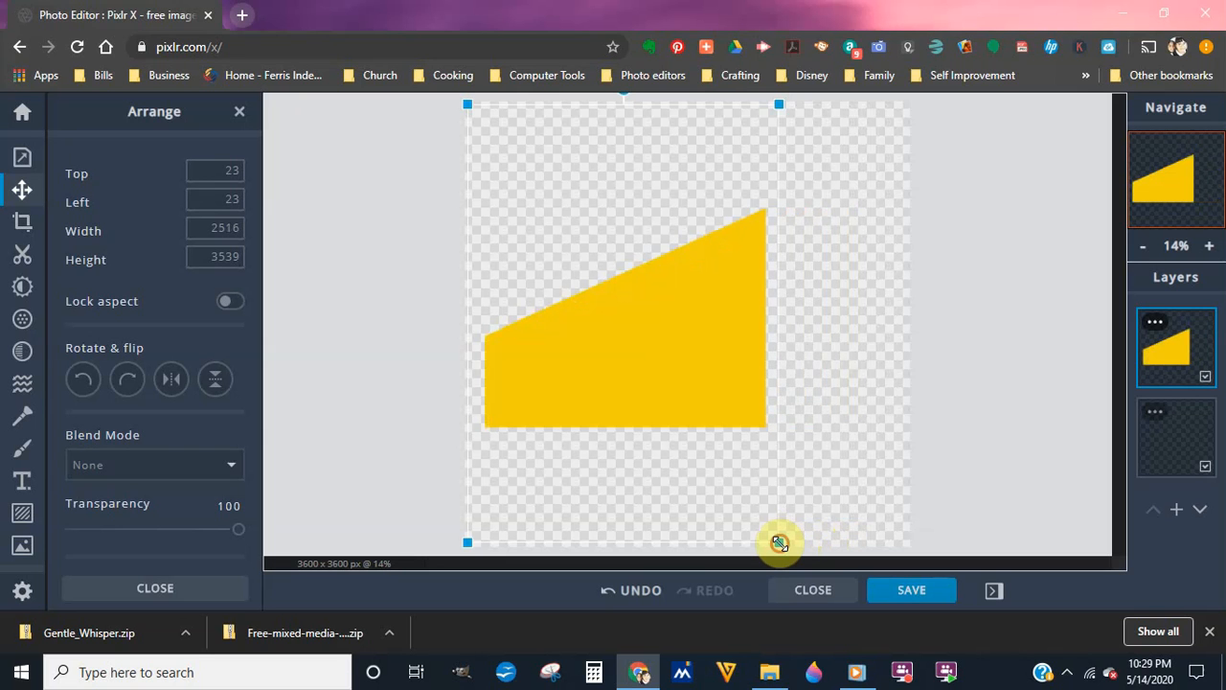
left_click_drag(778, 543, 754, 543)
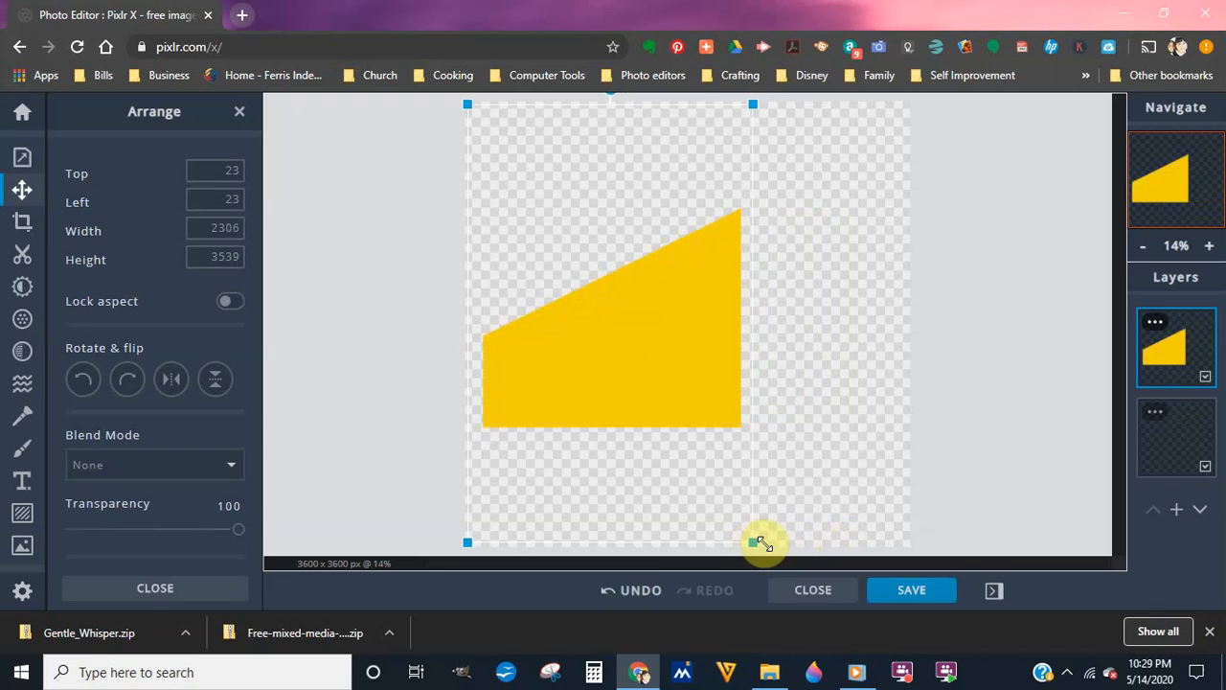
Step: Stretch the yellow shape's frame to about 2256 x 4769 px, center the shape on the canvas and deselect it
left_click(1143, 247)
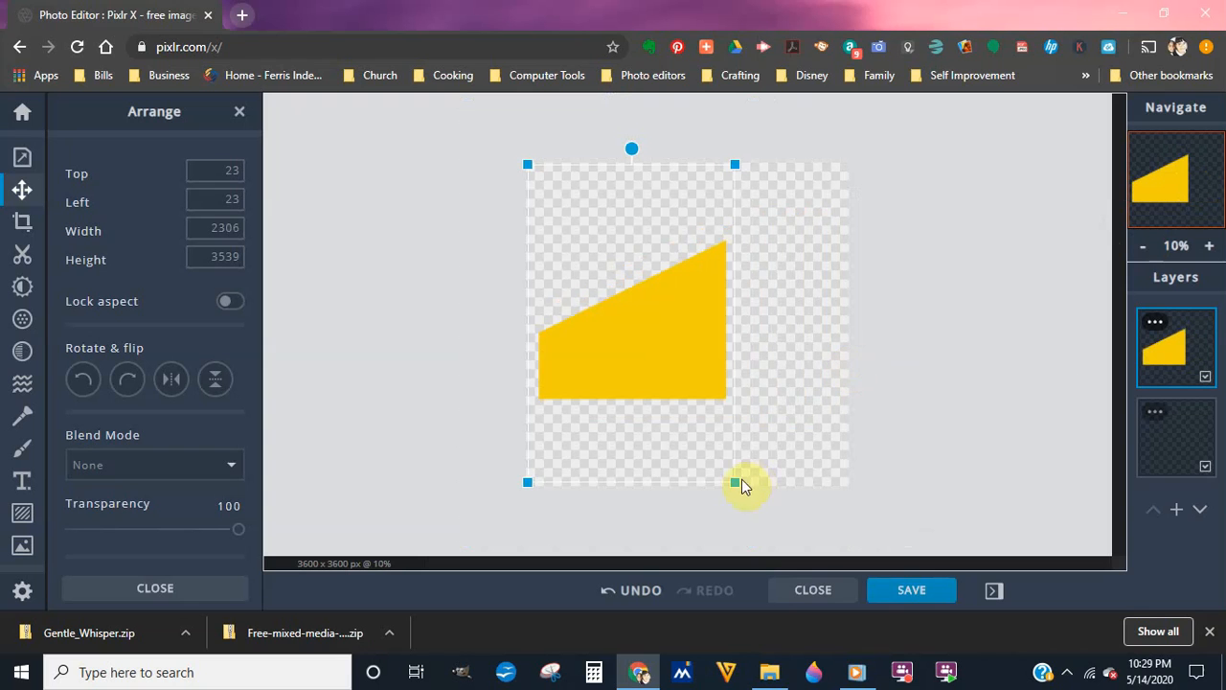
left_click_drag(740, 482, 731, 565)
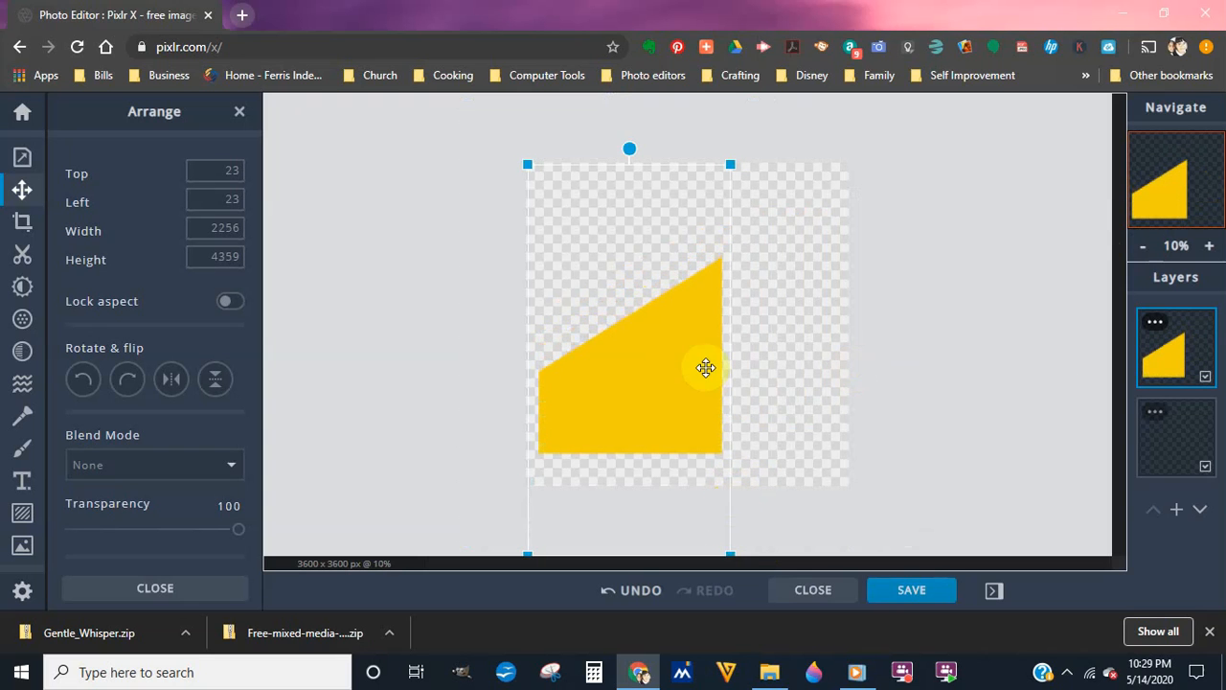
left_click_drag(729, 165, 729, 127)
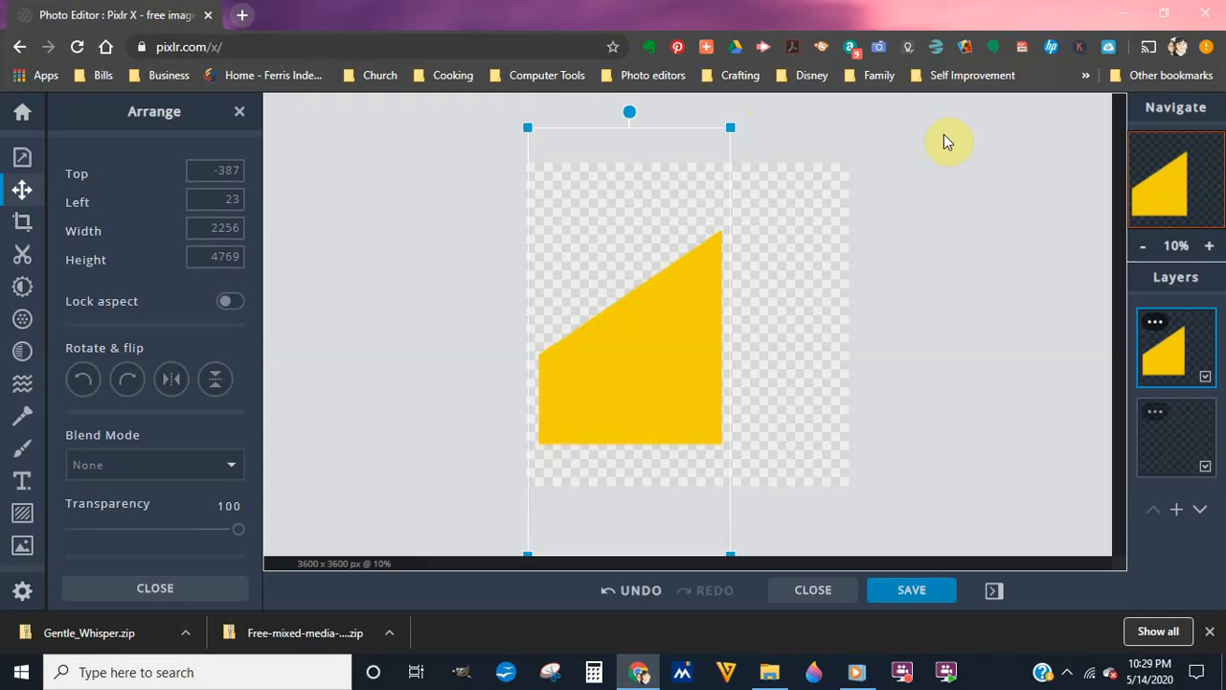
left_click_drag(635, 361, 689, 359)
left_click(889, 328)
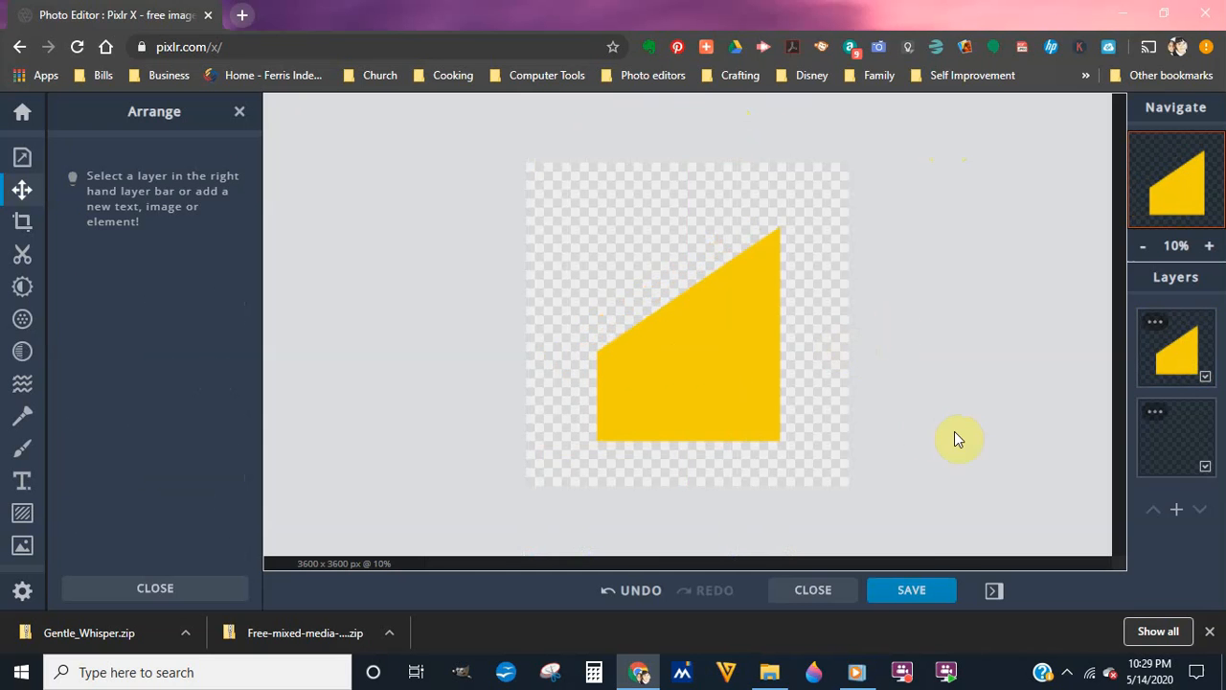
Step: Open the image export settings and set the file name to "corner tuck spot"
left_click(917, 597)
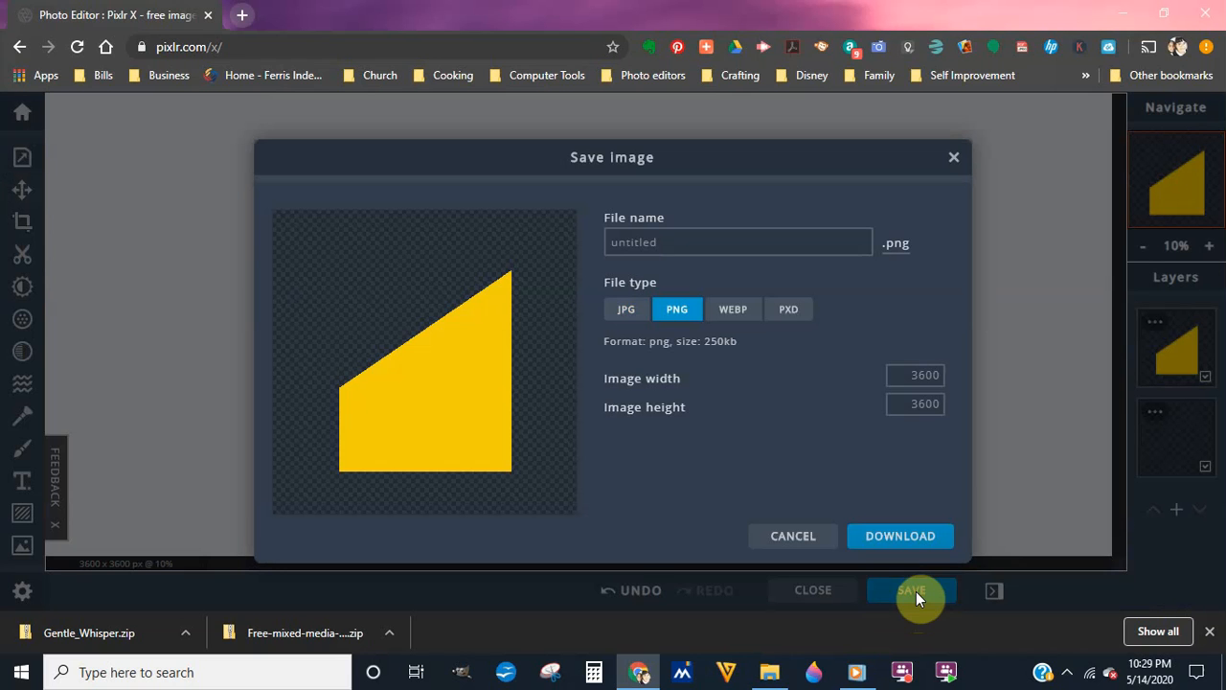
left_click(692, 240)
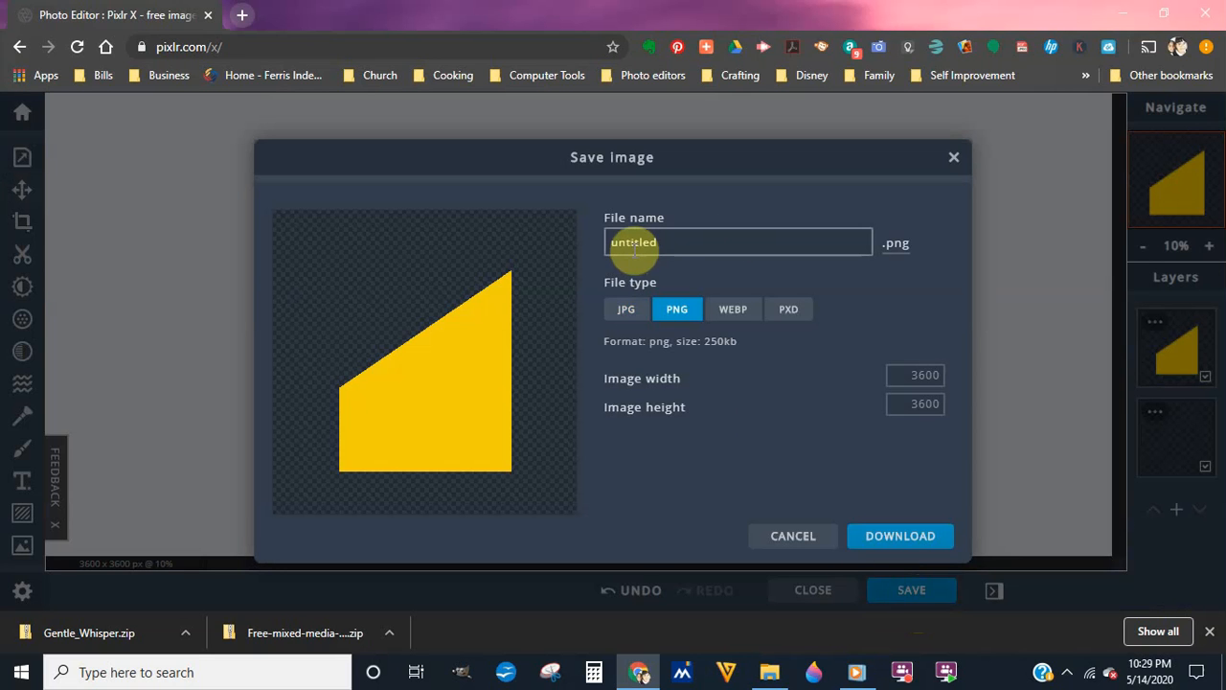
left_click(634, 241)
left_click_drag(670, 241, 580, 249)
key("BackSpace")
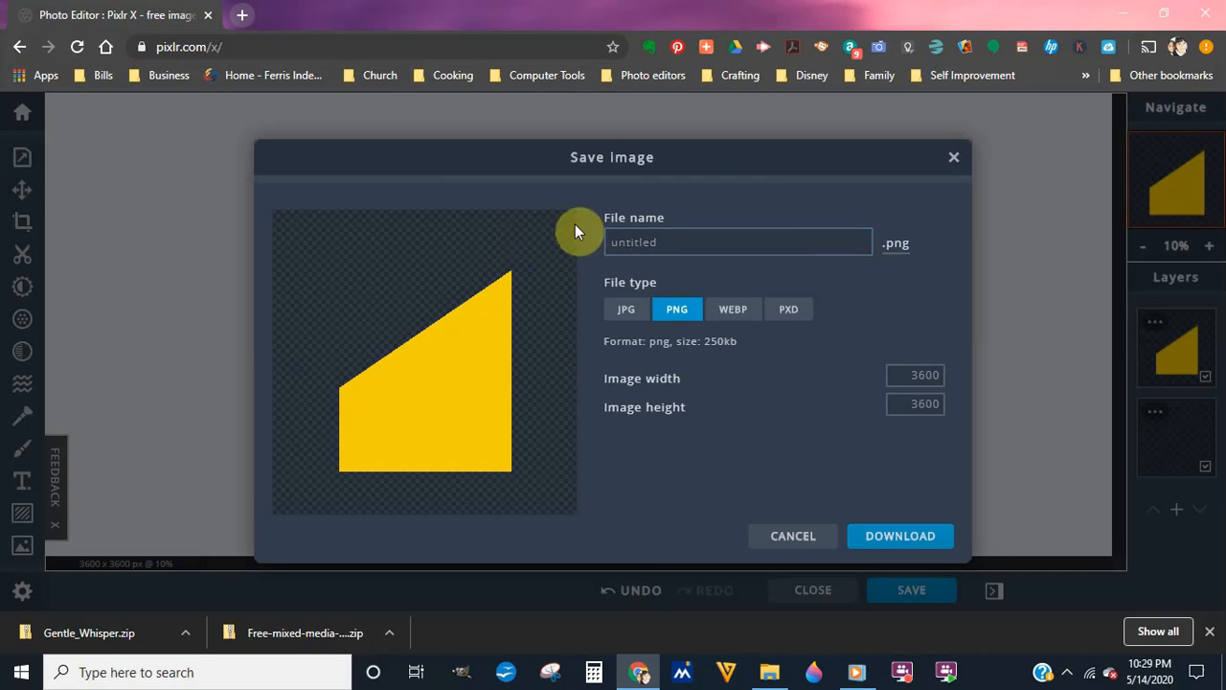
left_click(634, 242)
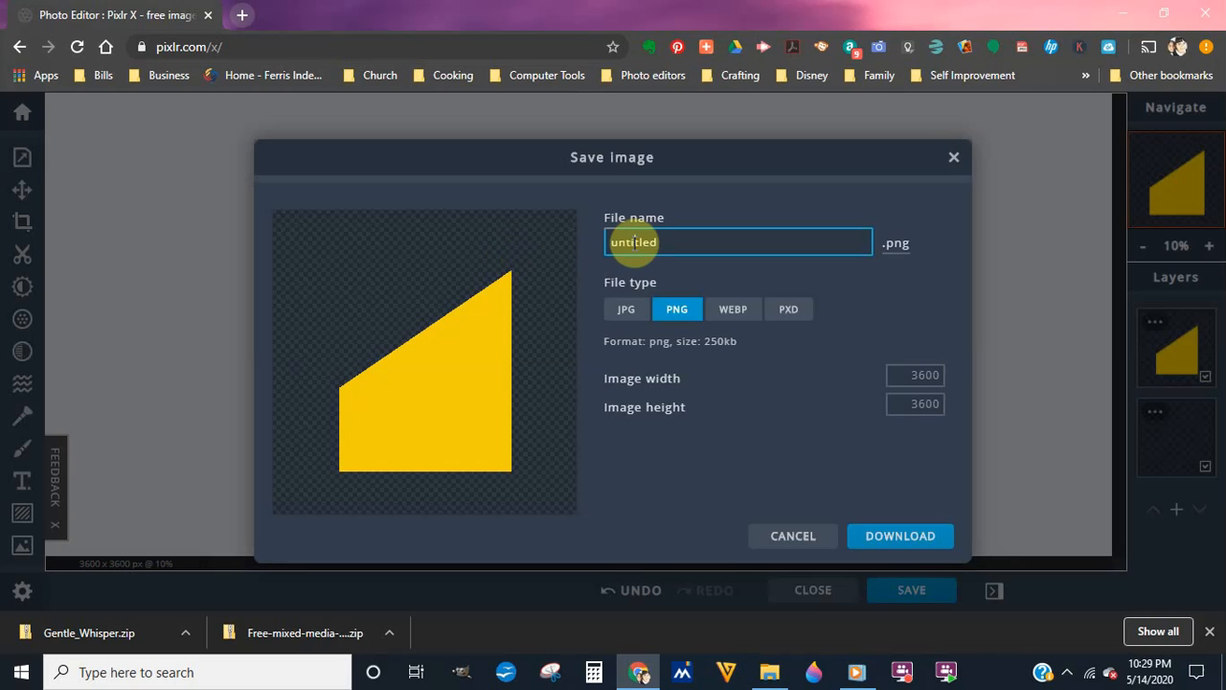
key("BackSpace")
key("BackSpace")
key("BackSpace")
key("BackSpace")
key("BackSpace")
key("BackSpace")
key("BackSpace")
type("corner tuck spot")
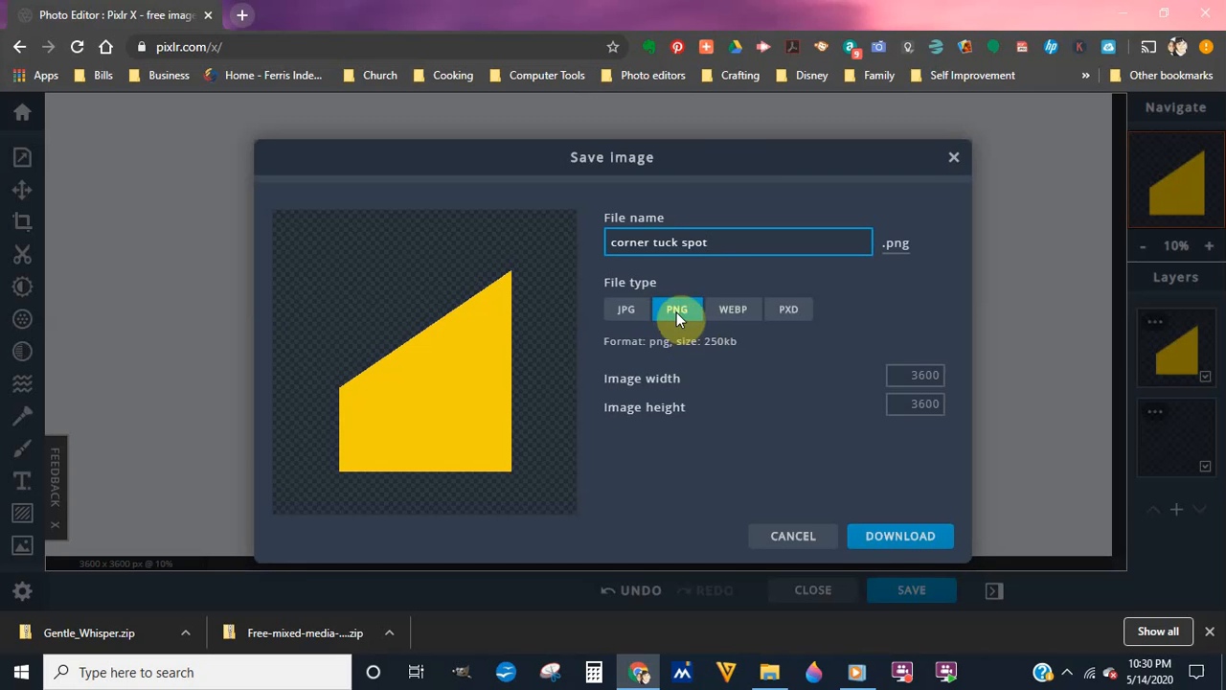
Step: Download the PNG as "corner tuck spot" into the Pixler folder inside Ephemera and return to the editor
left_click(906, 534)
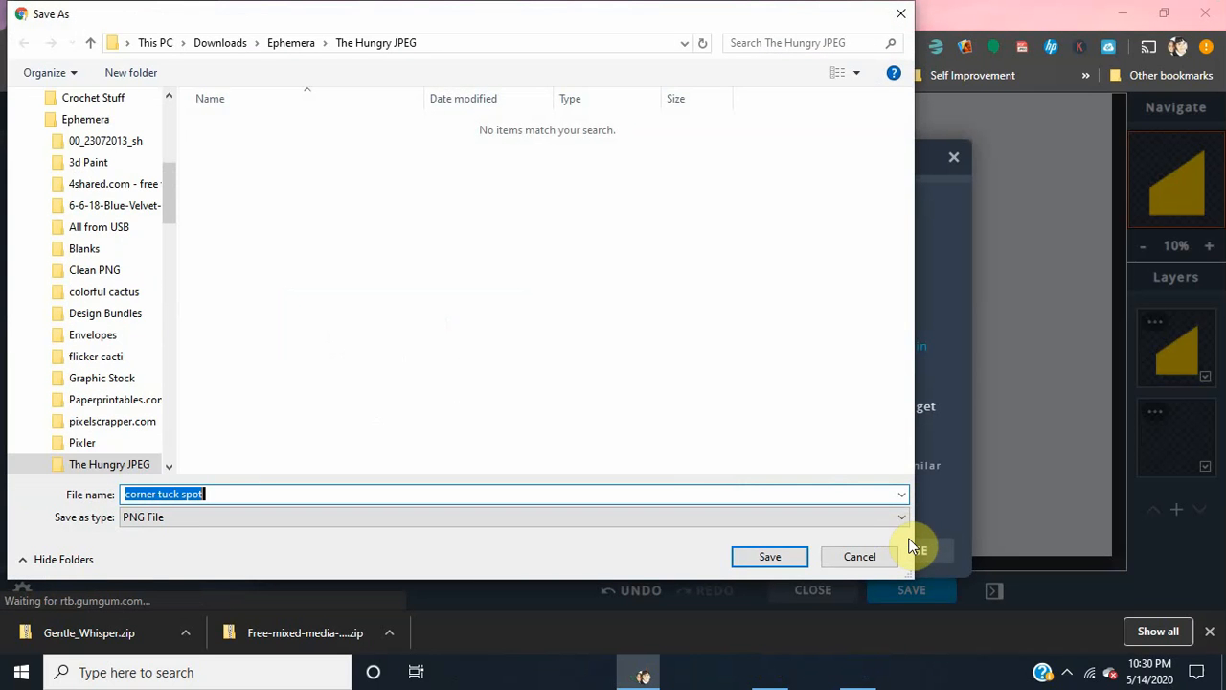
left_click_drag(585, 7, 710, 68)
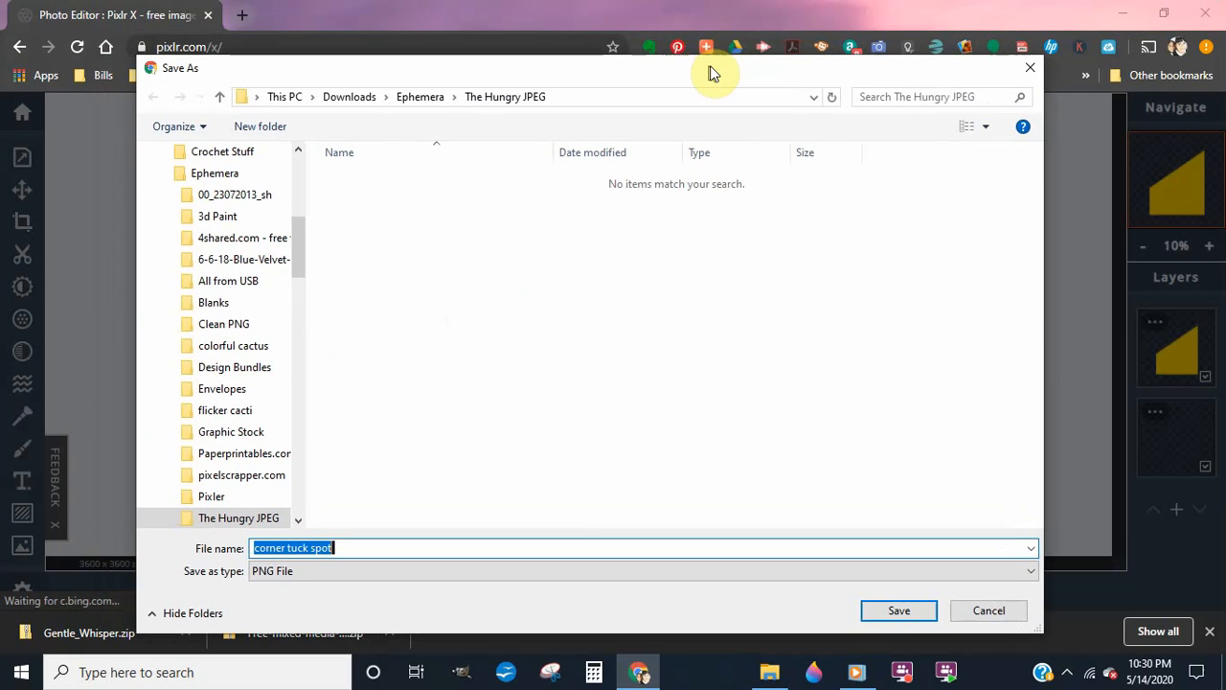
left_click(427, 97)
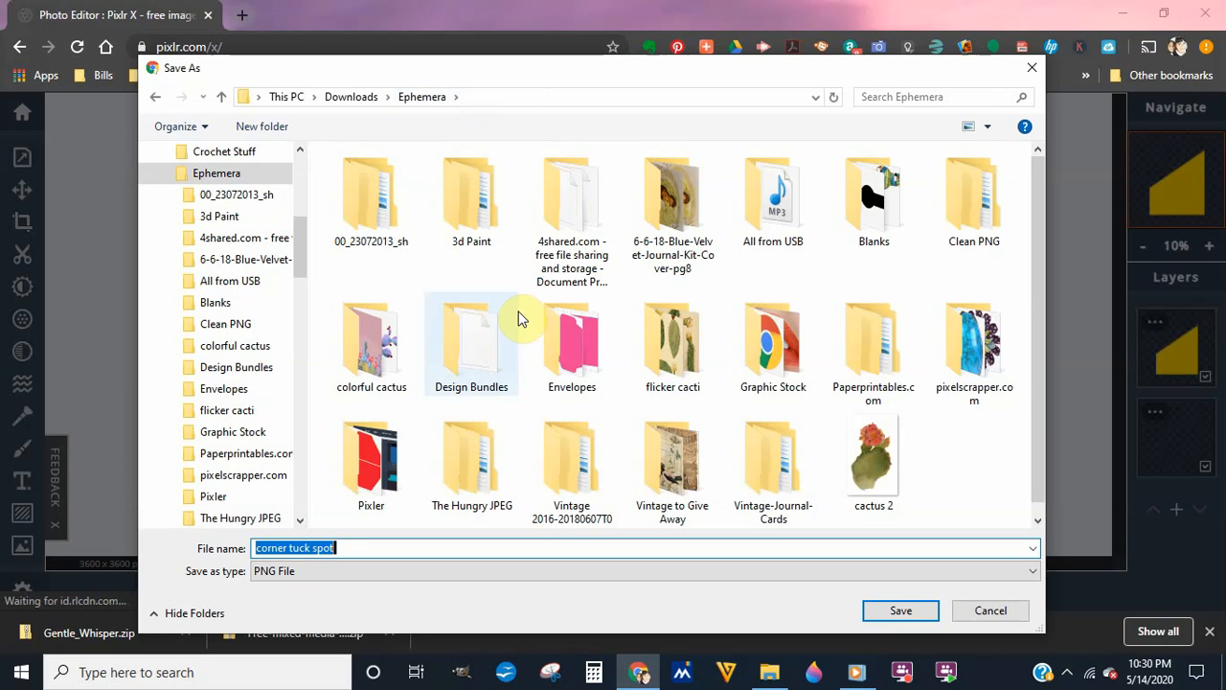
left_click(387, 479)
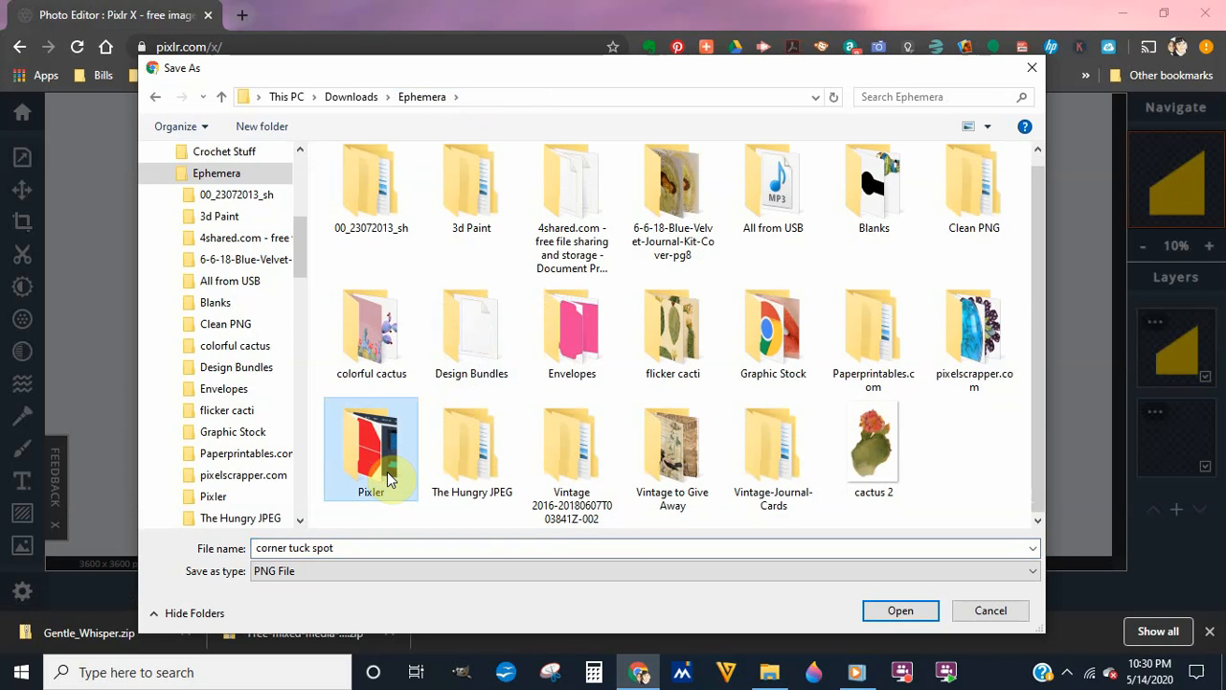
double_click(388, 479)
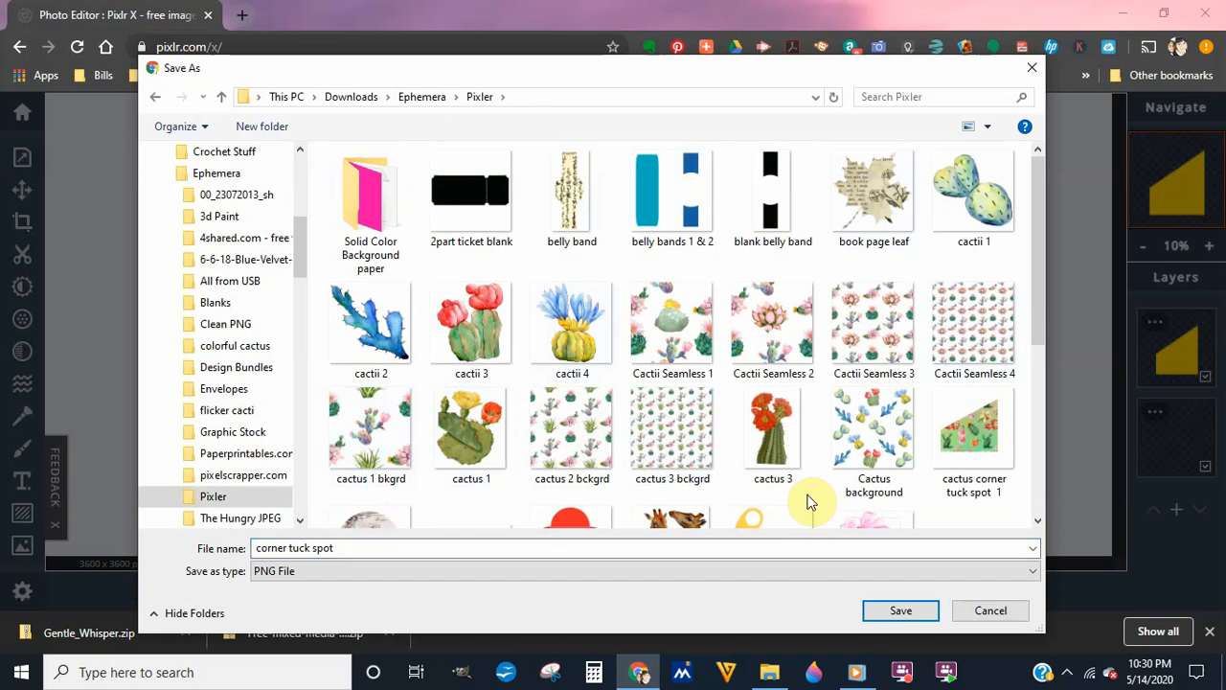
scroll(710, 429, "down", 5)
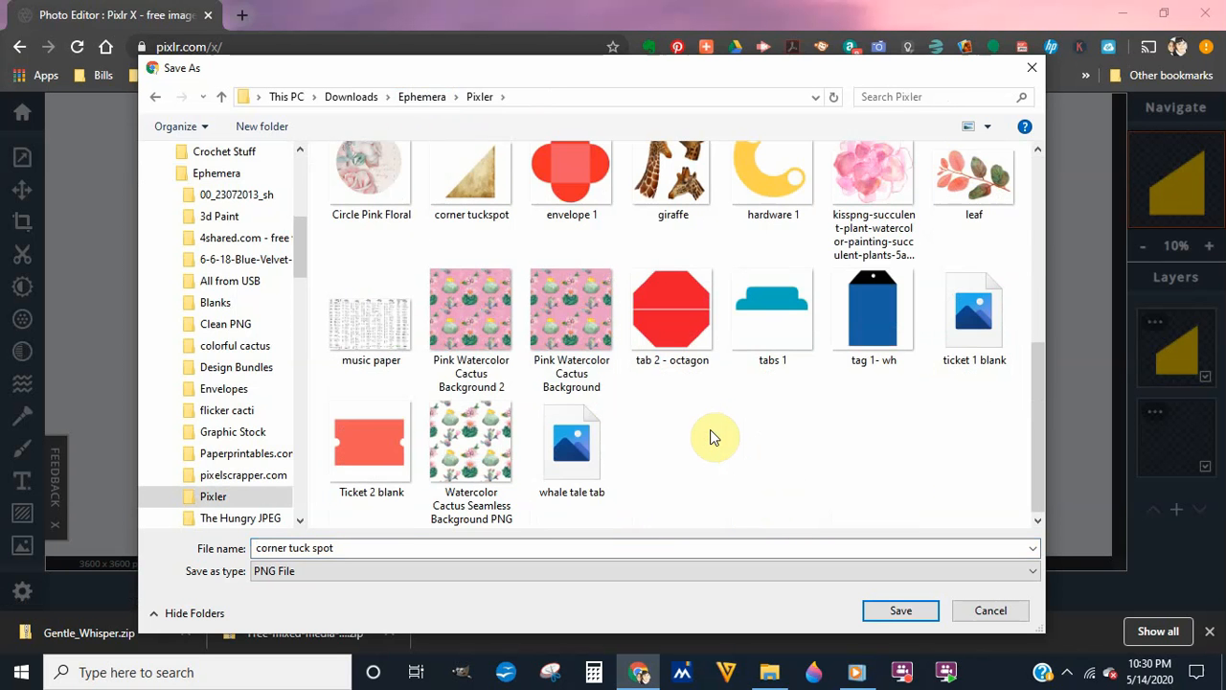
left_click(320, 547)
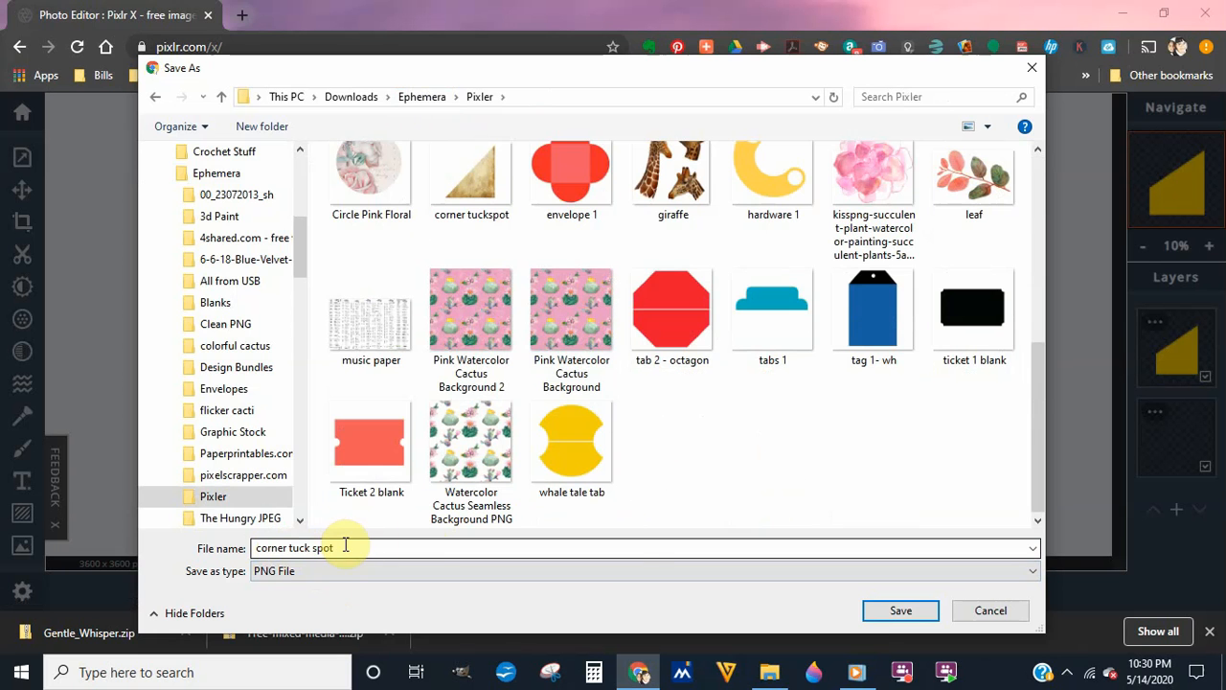
left_click(896, 610)
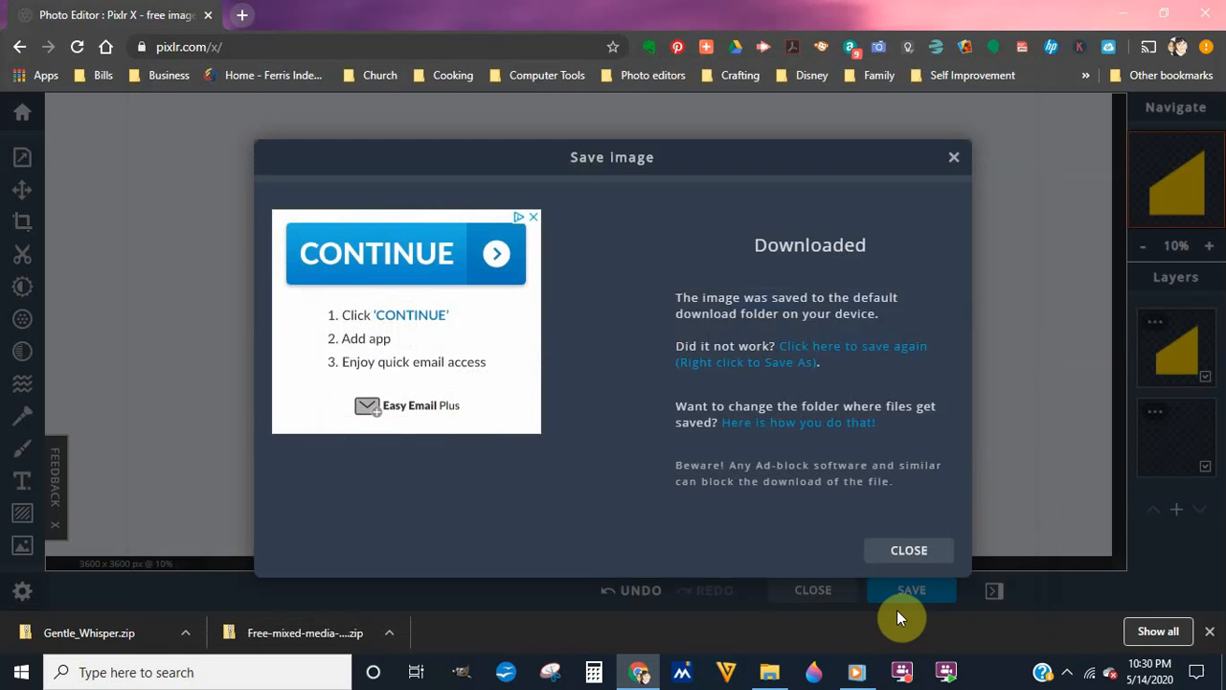
left_click(910, 553)
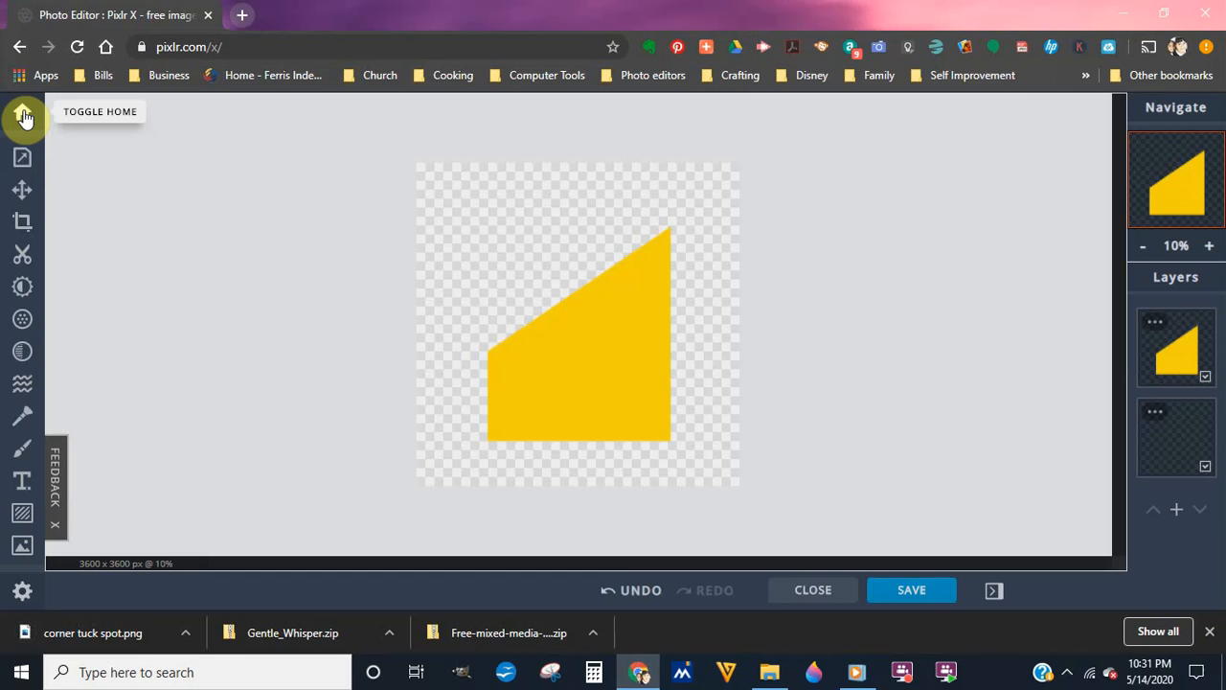
Step: Rename the active project with the yellow shape as "corner tuck spot" in the project history
left_click(23, 116)
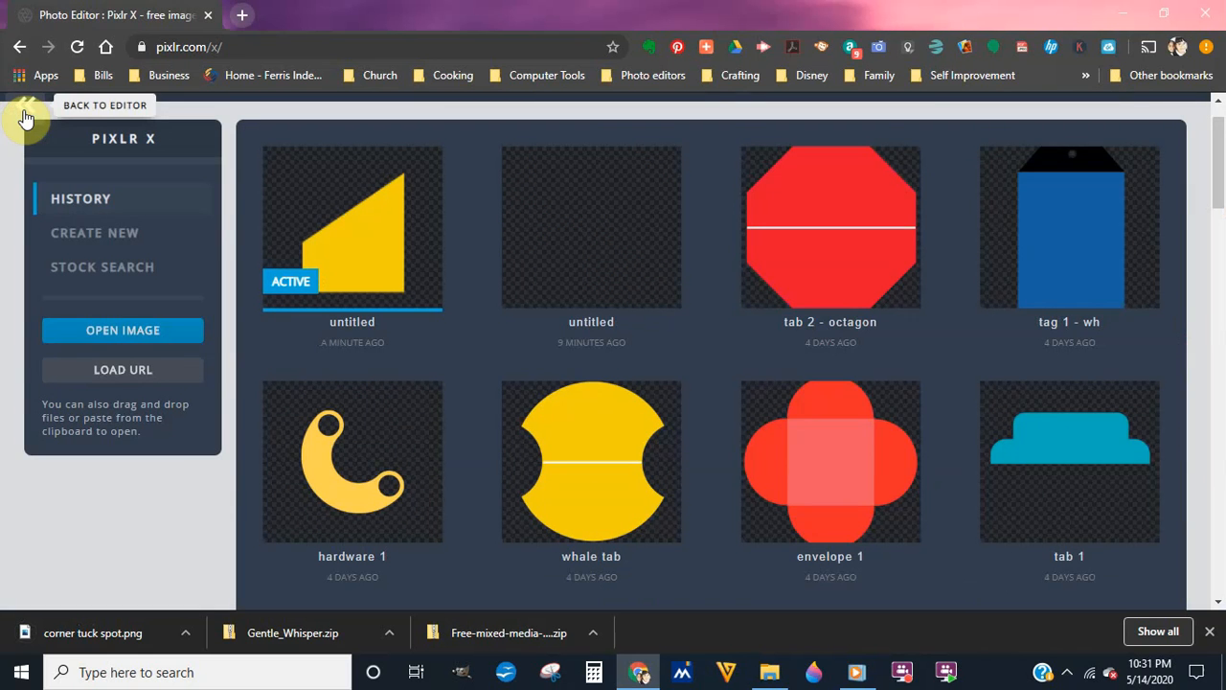
mouse_move(430, 198)
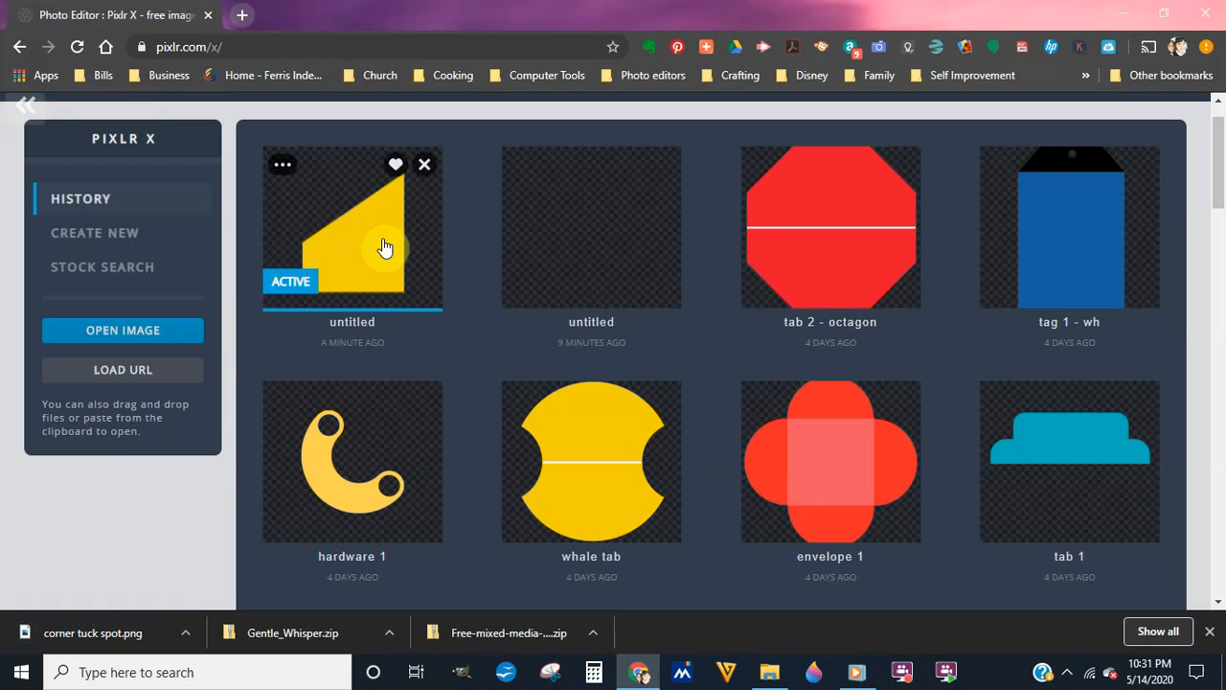
left_click_drag(341, 323, 383, 323)
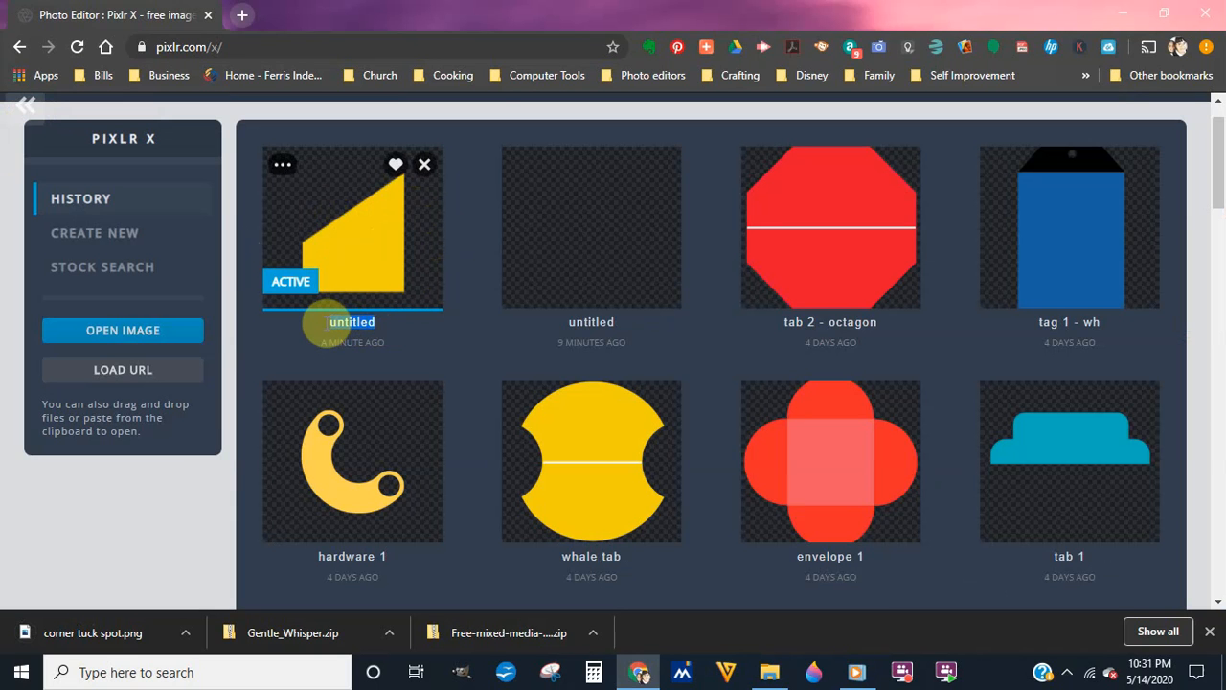
type("corner tuck spot")
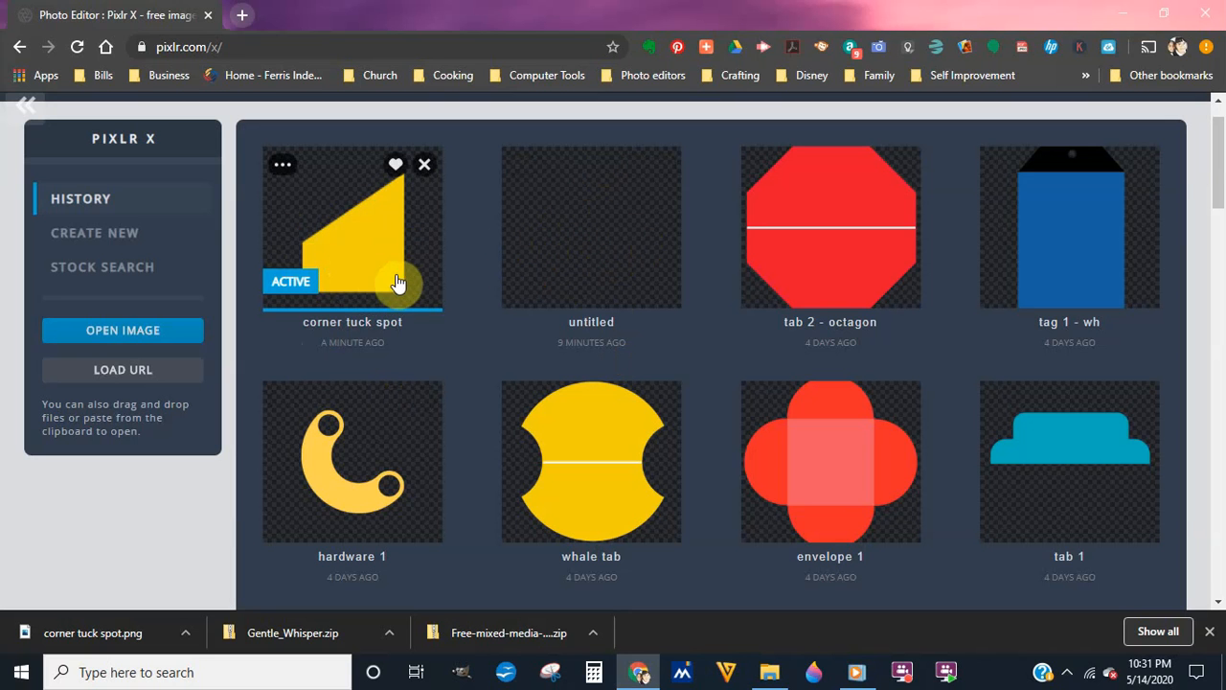
Step: Open the blank untitled project from the history and add the red rectangle from the Geometric shape collection
left_click(585, 222)
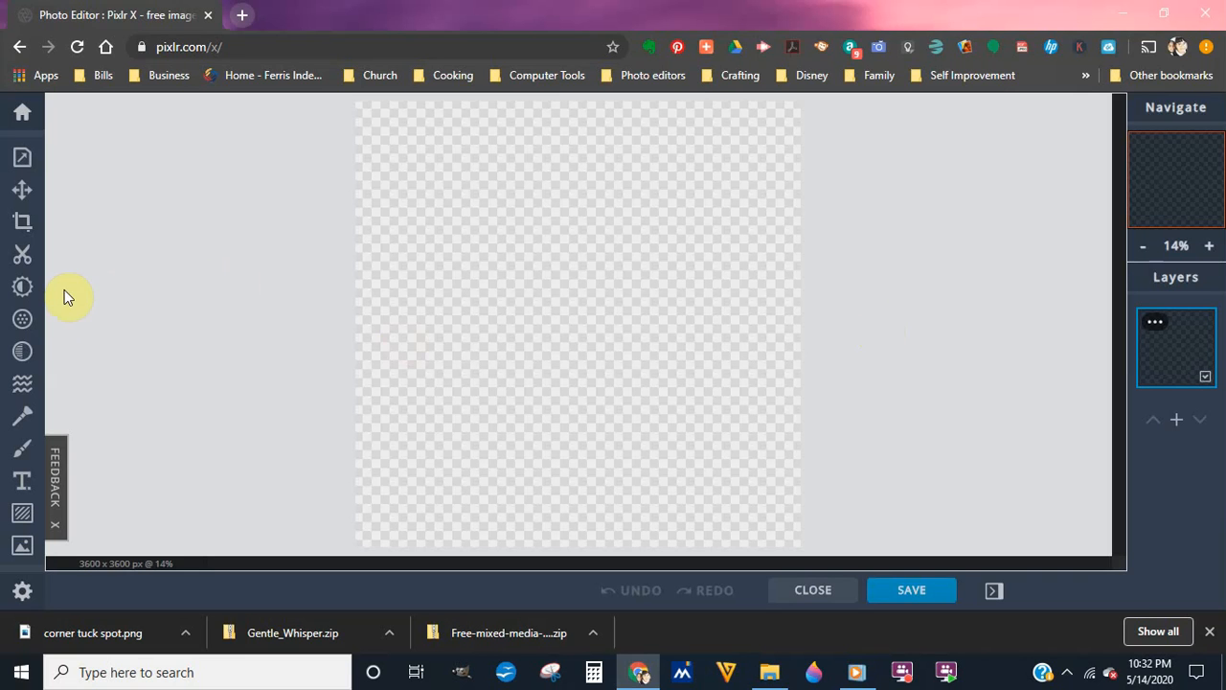
left_click(22, 517)
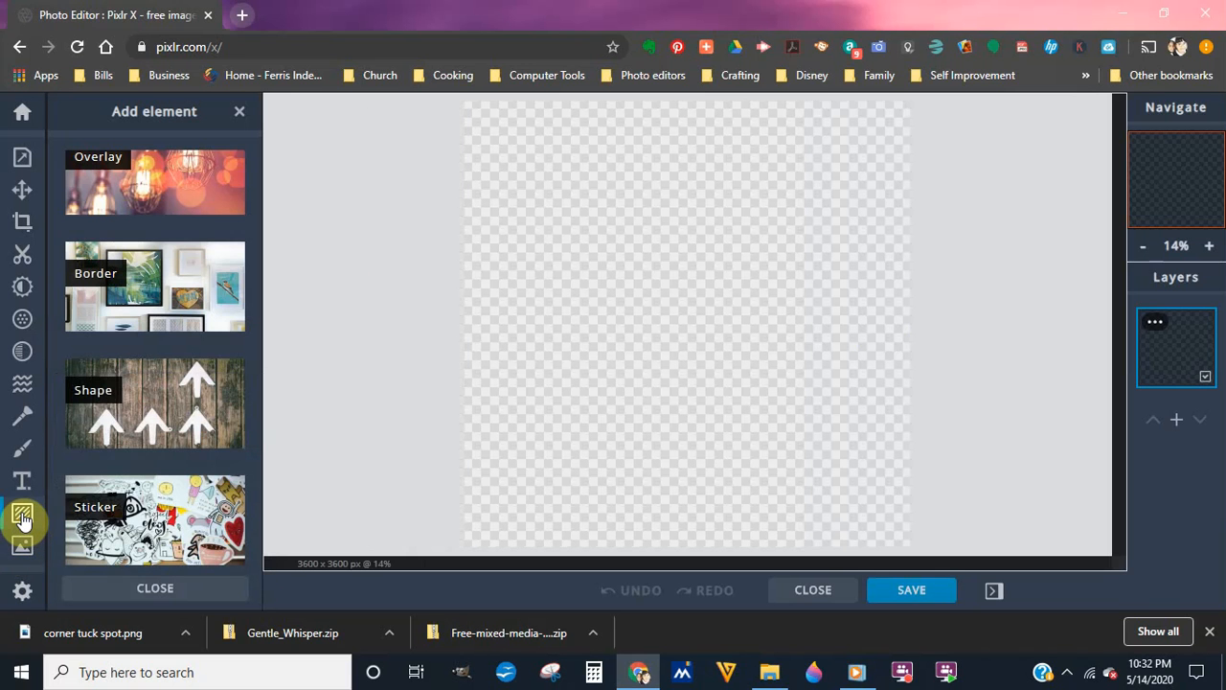
left_click(215, 381)
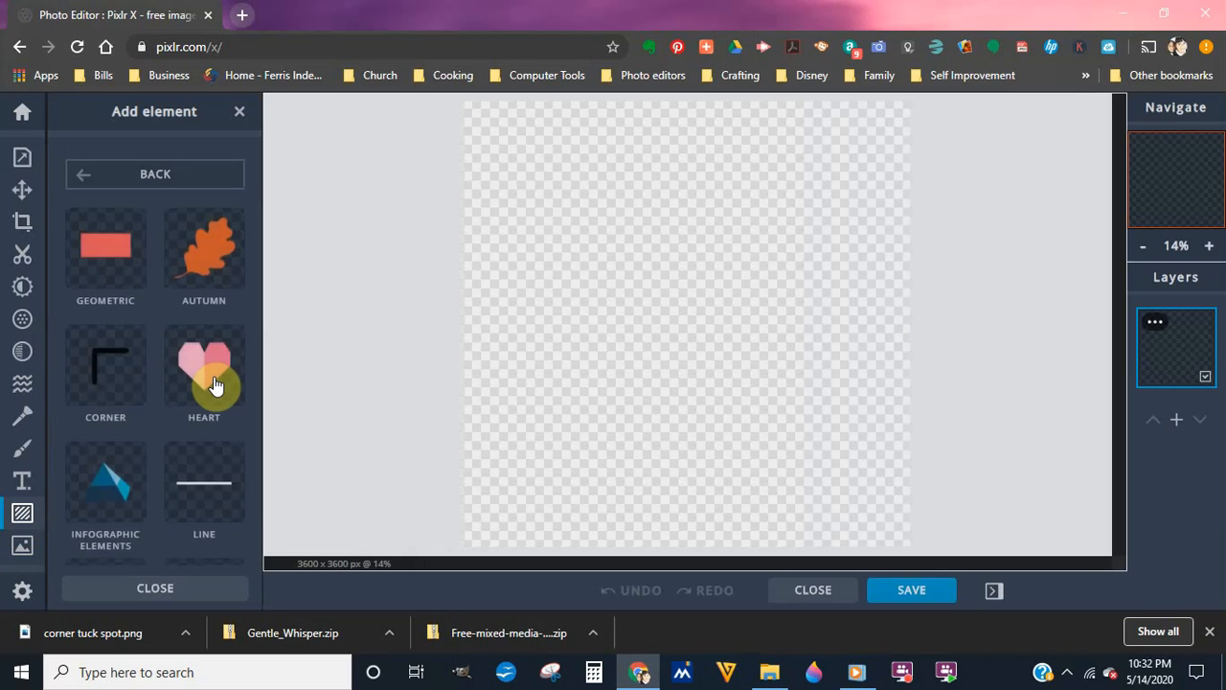
left_click(104, 262)
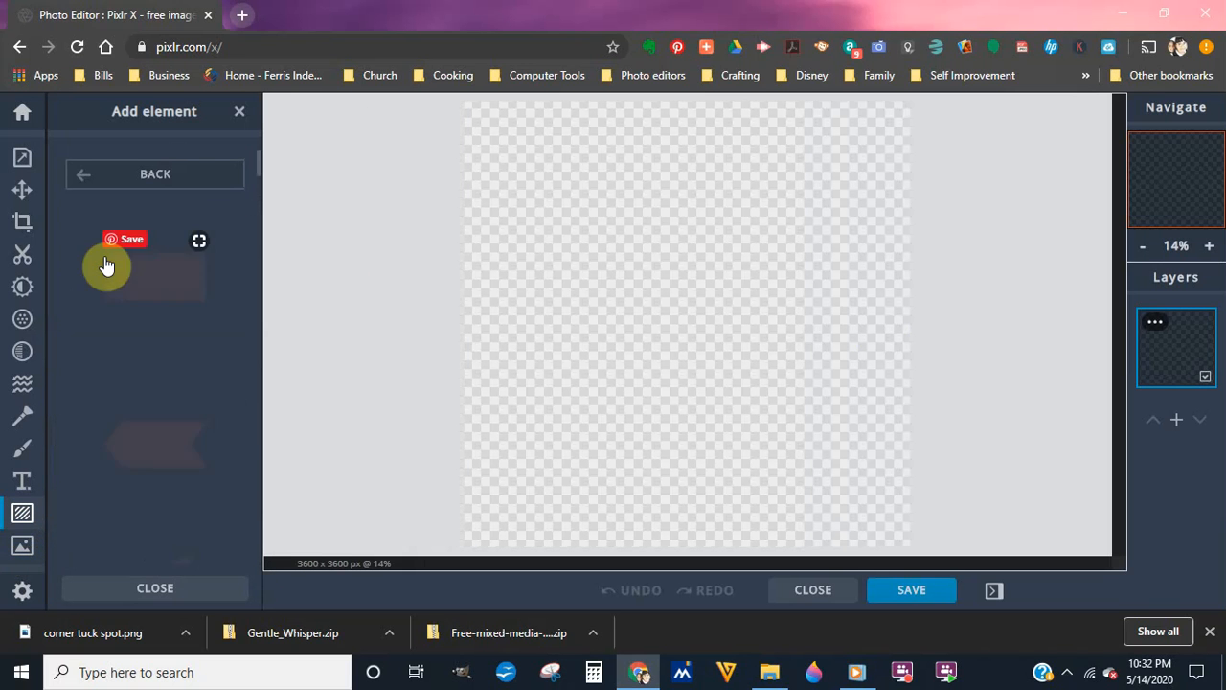
left_click(150, 287)
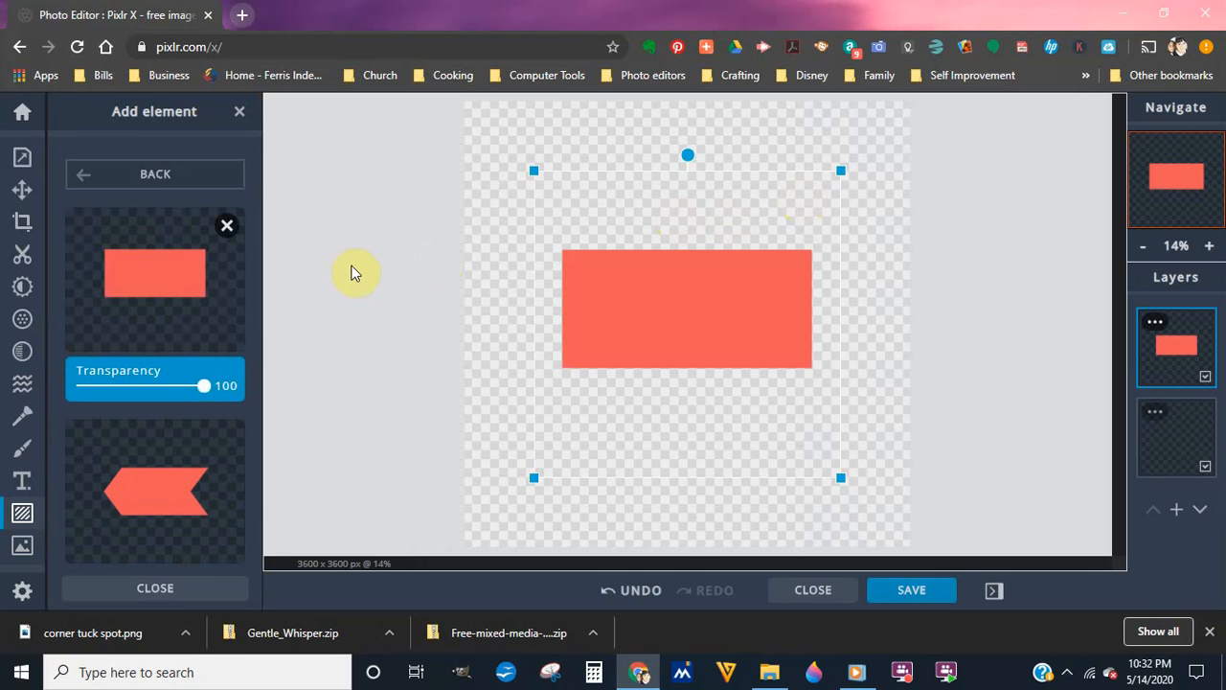
Step: Select the red rectangle on the canvas and open its arrange settings
left_click(638, 323)
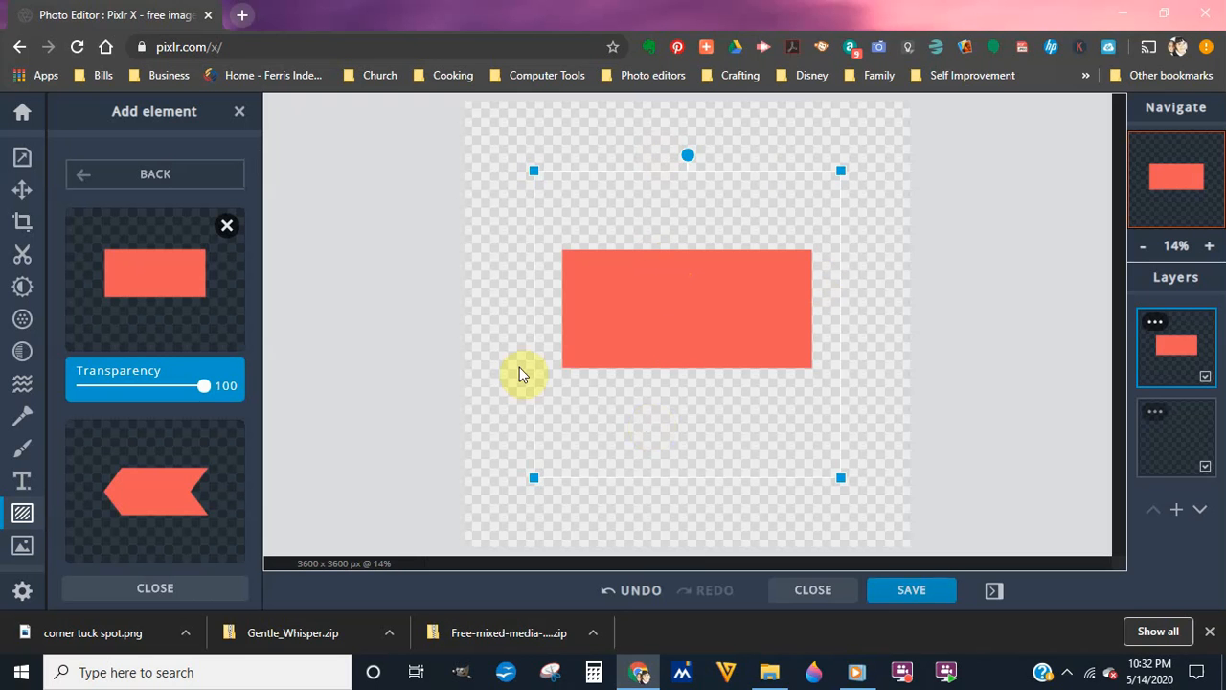
left_click(774, 319)
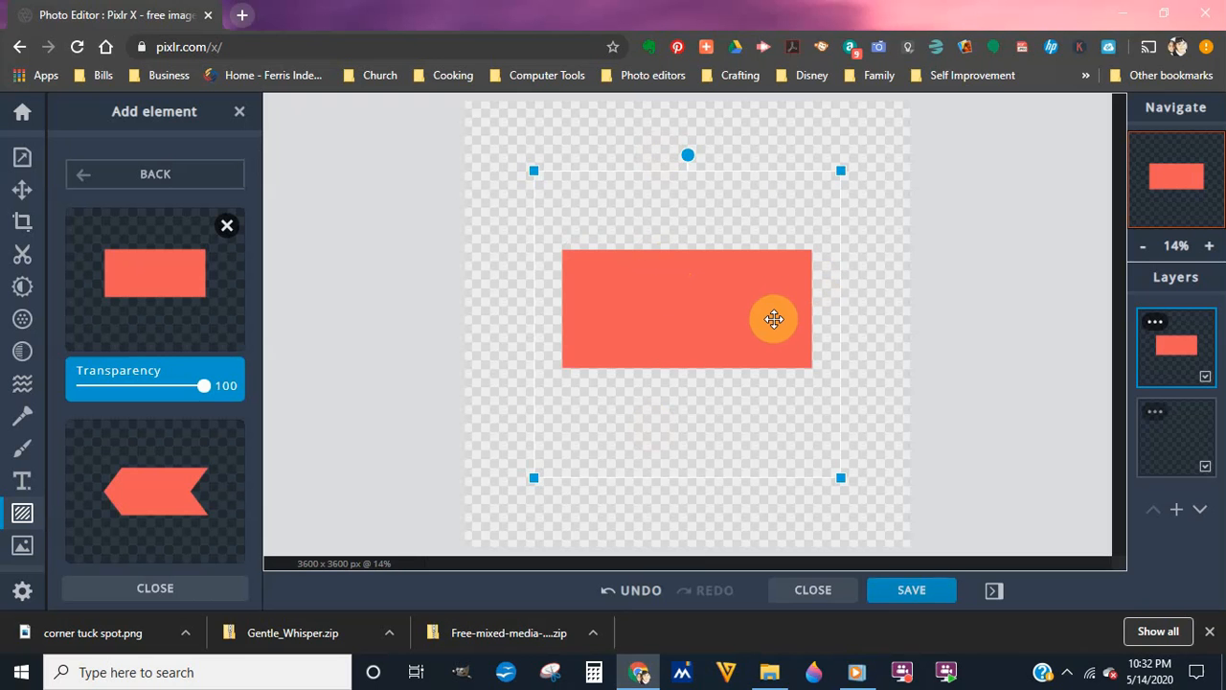
left_click(24, 192)
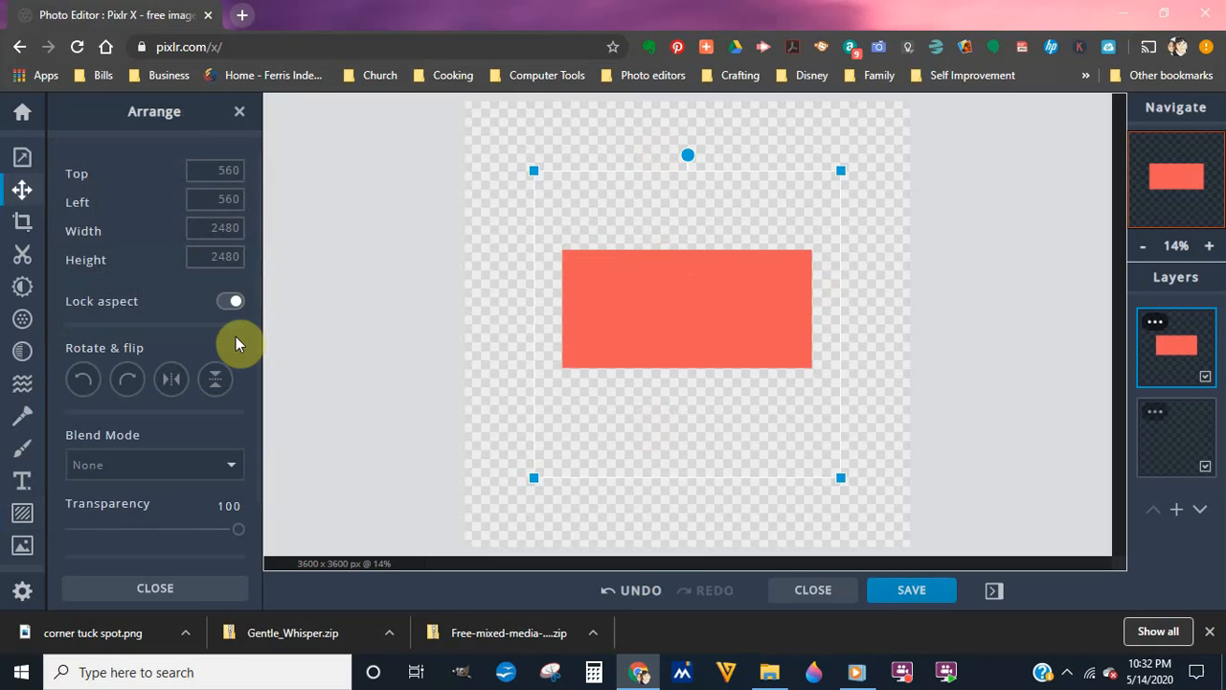
Step: Try rotating the red rectangle a quarter turn clockwise and turn it back to horizontal
left_click(231, 302)
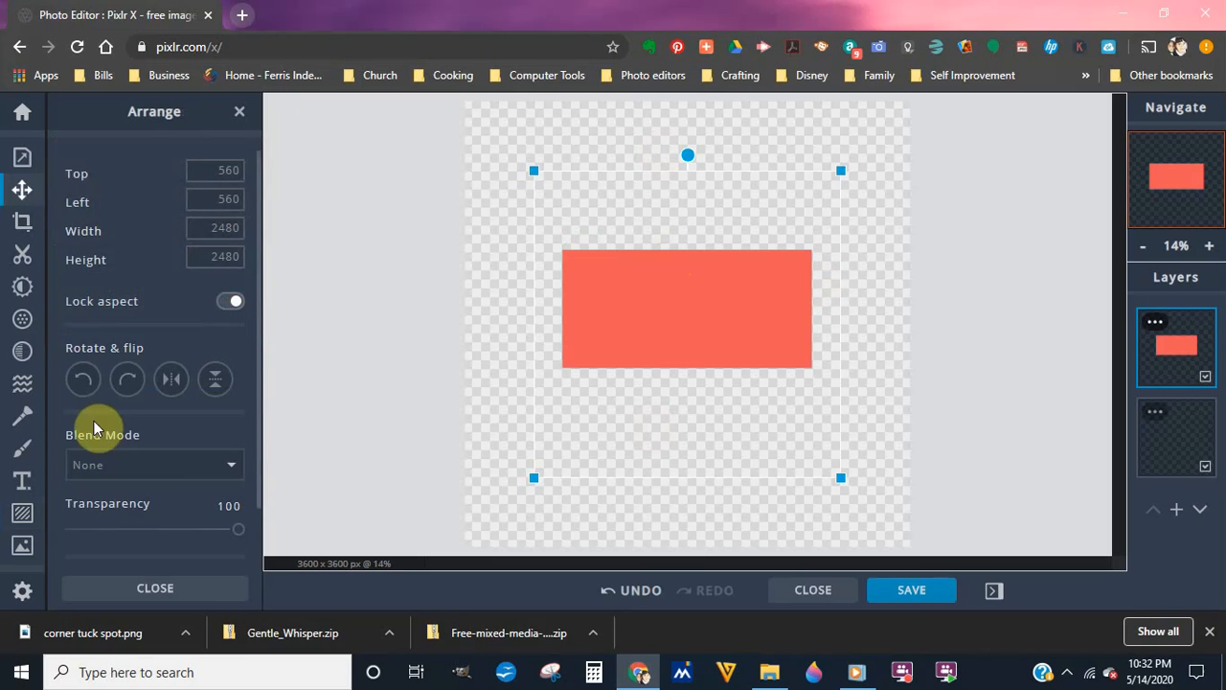
left_click(127, 383)
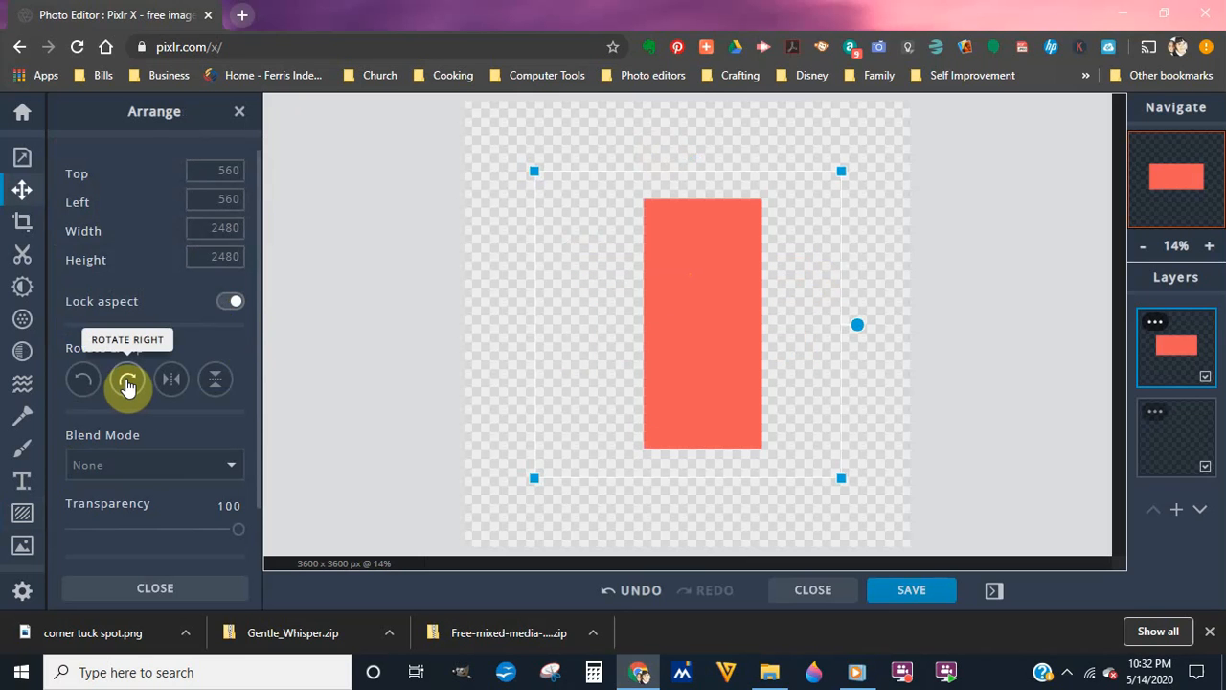
left_click(83, 379)
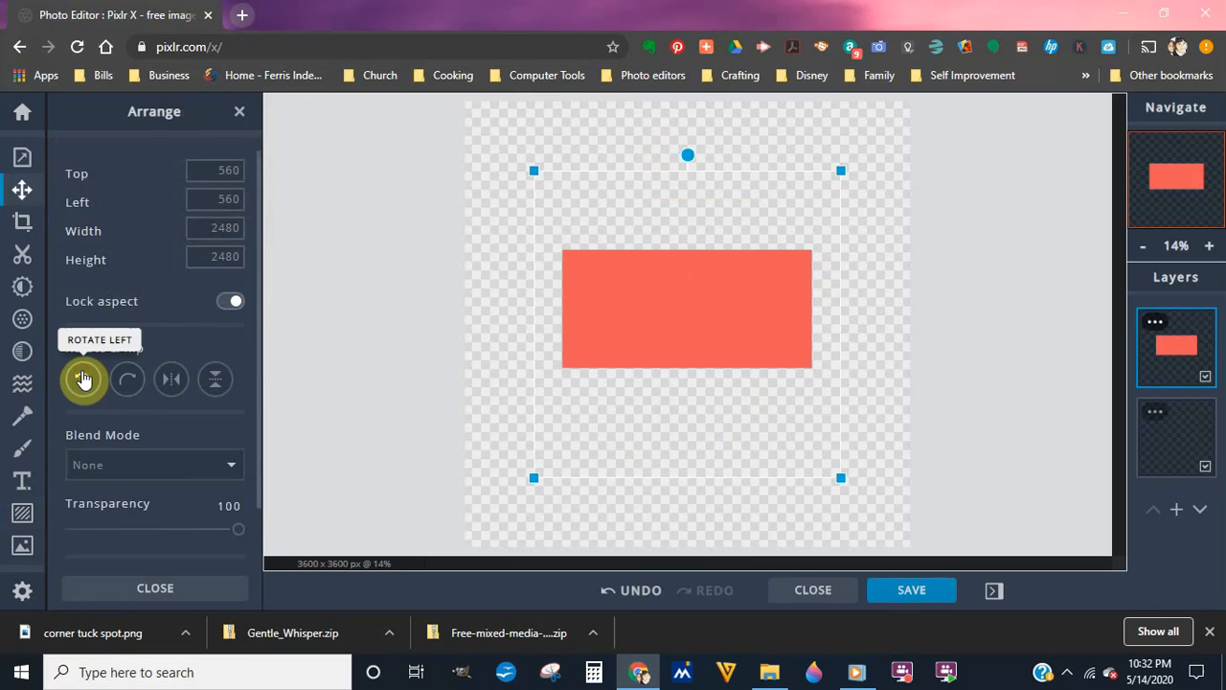
Step: Turn off the aspect lock, reshape the red rectangle's frame to about 4265 x 1696 px, deselect it and close the arrange settings
left_click(234, 305)
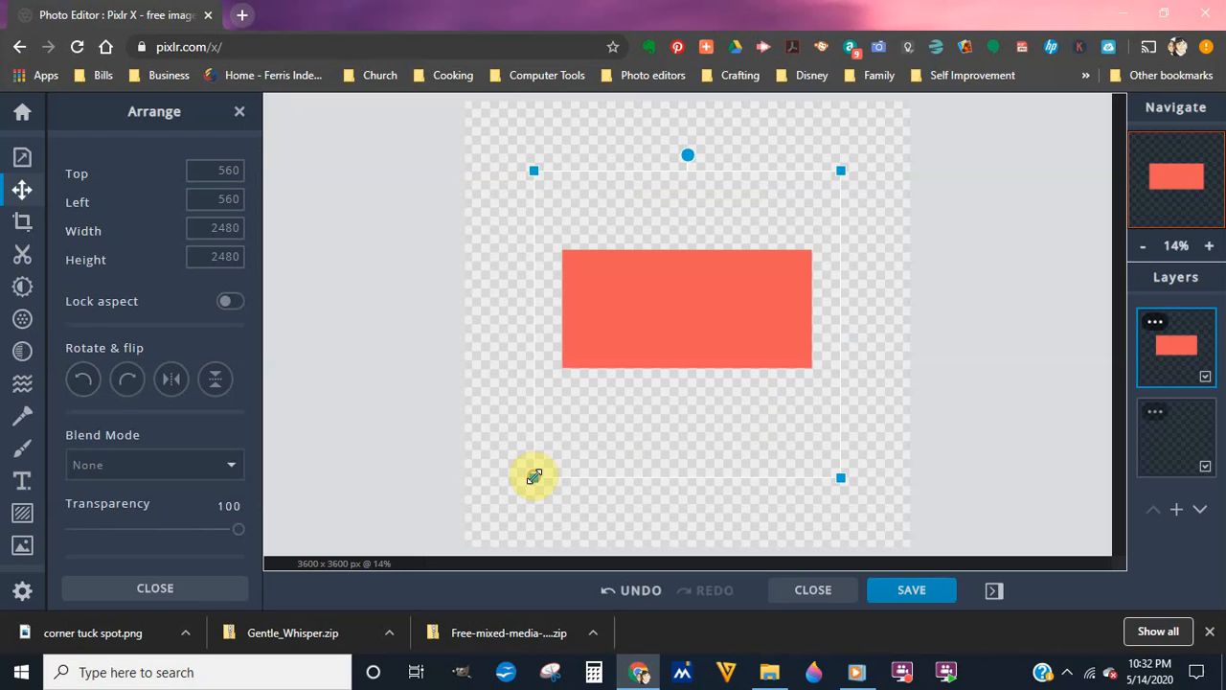
left_click_drag(532, 473, 449, 392)
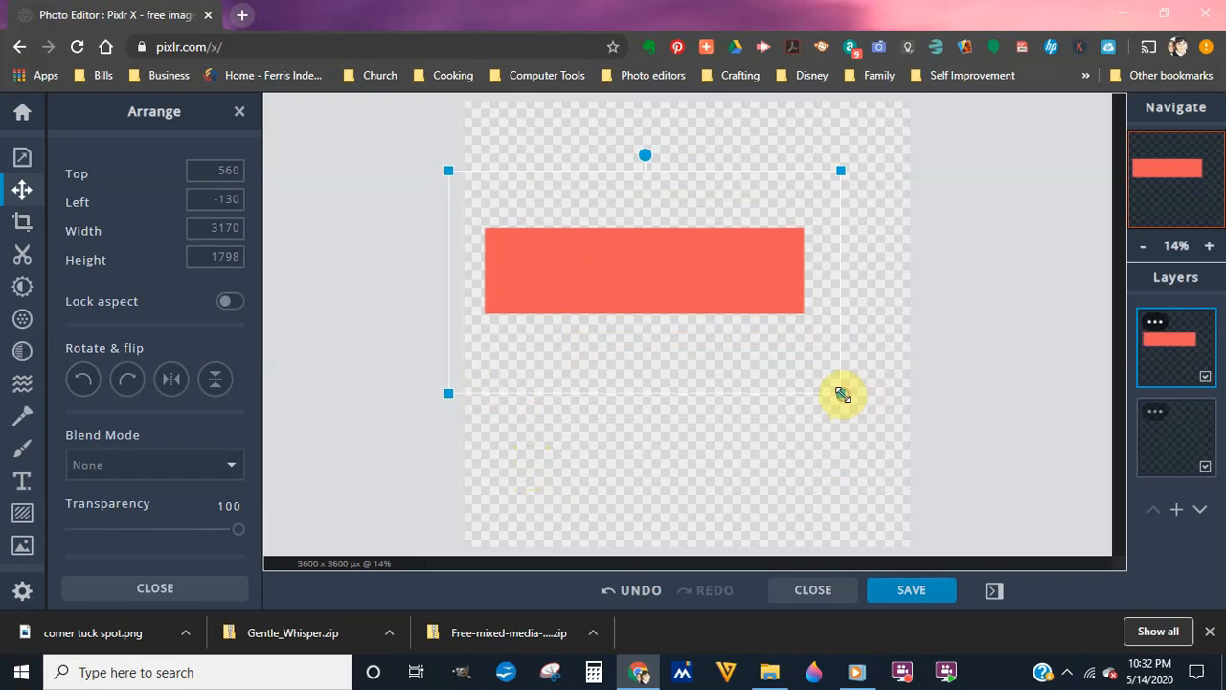
left_click_drag(840, 393, 952, 384)
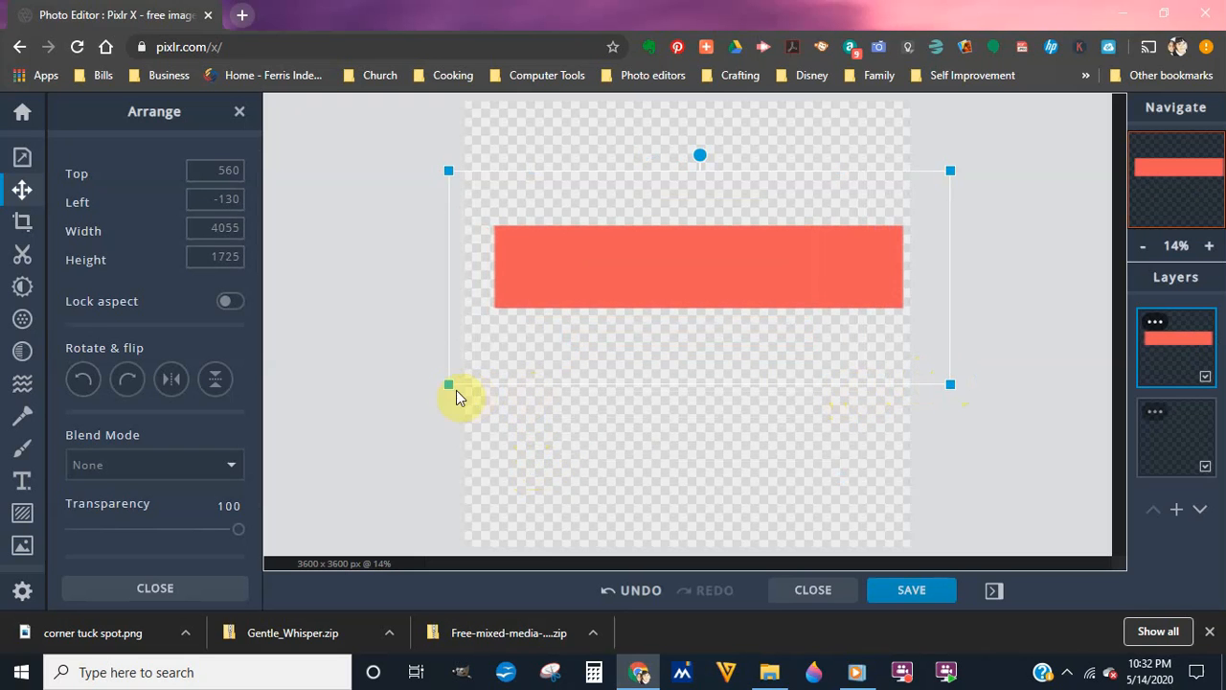
left_click_drag(446, 386, 424, 380)
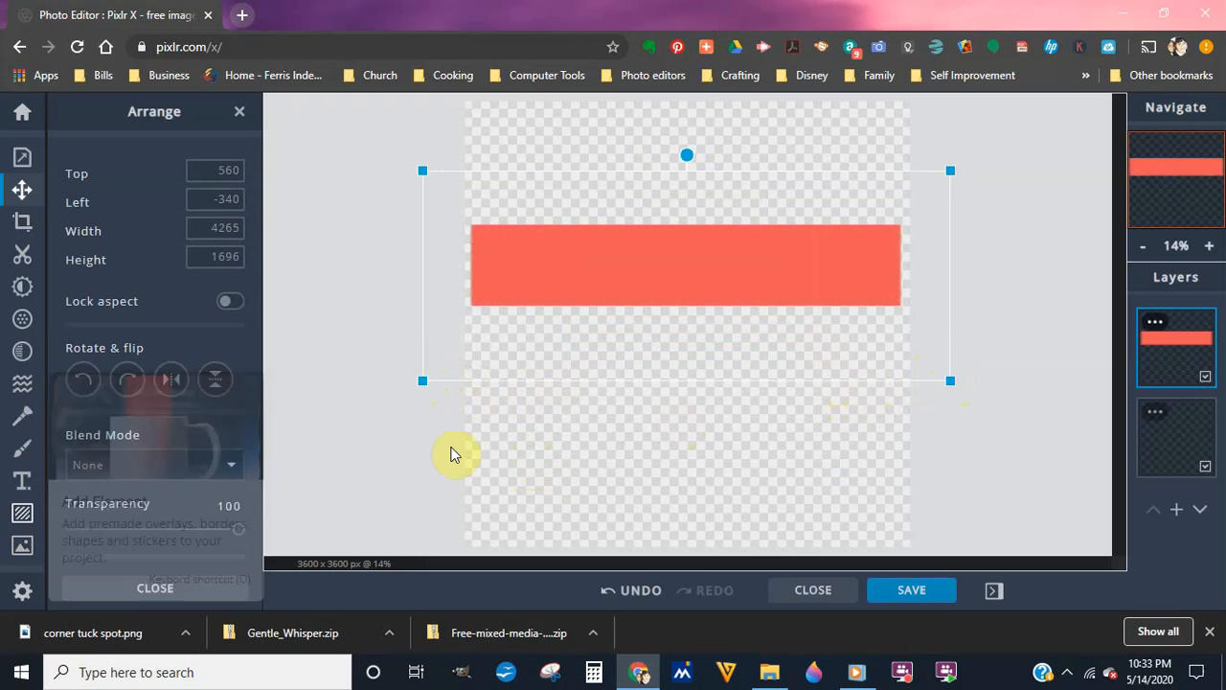
left_click(370, 451)
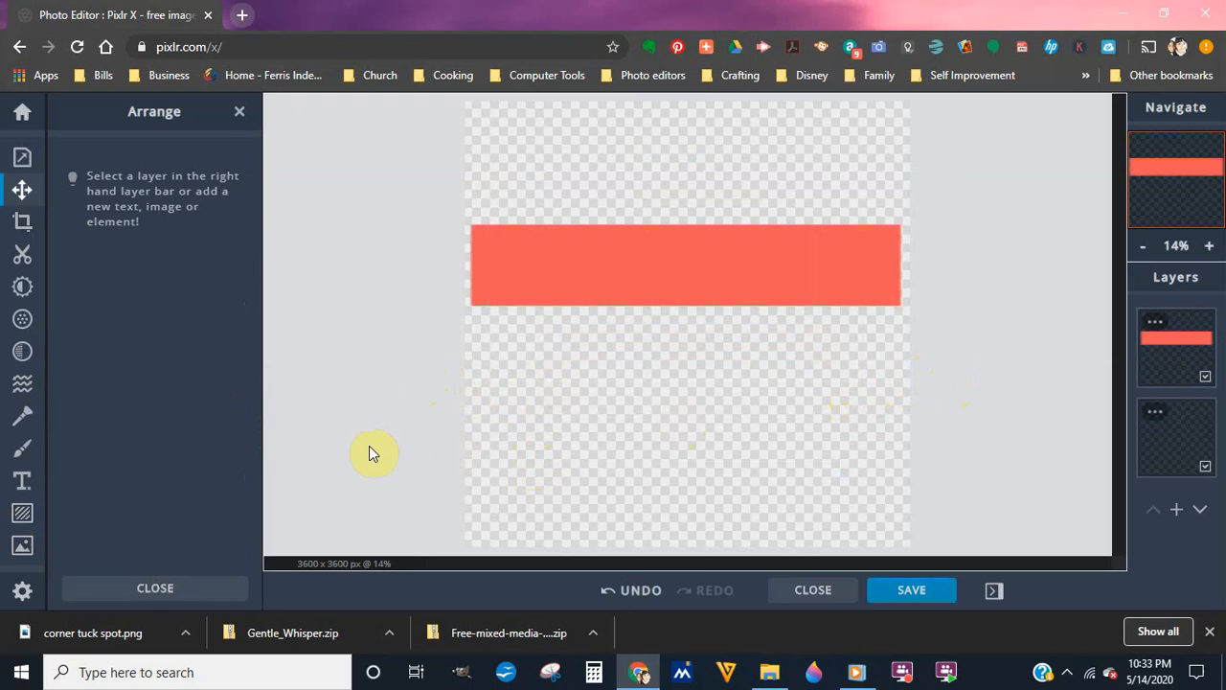
left_click(177, 593)
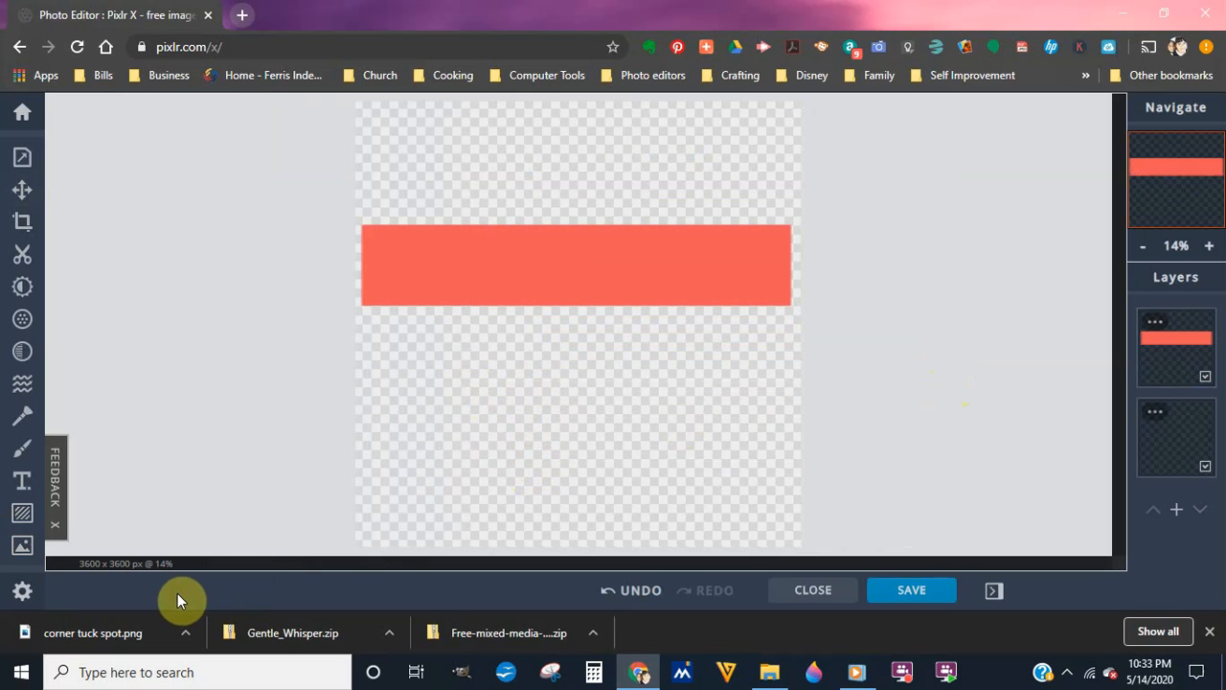
Step: Open the Shape collections, make the red rectangle slightly thinner by shrinking its frame from the lower-left corner, and deselect it
left_click(22, 513)
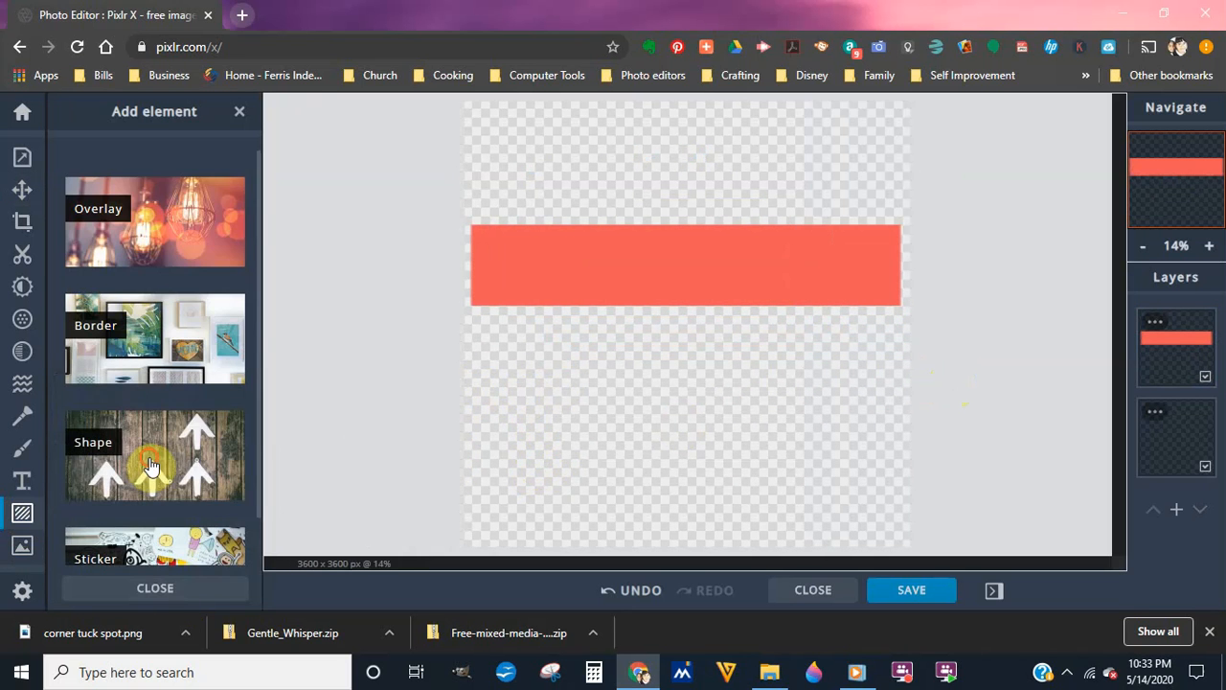
left_click(149, 465)
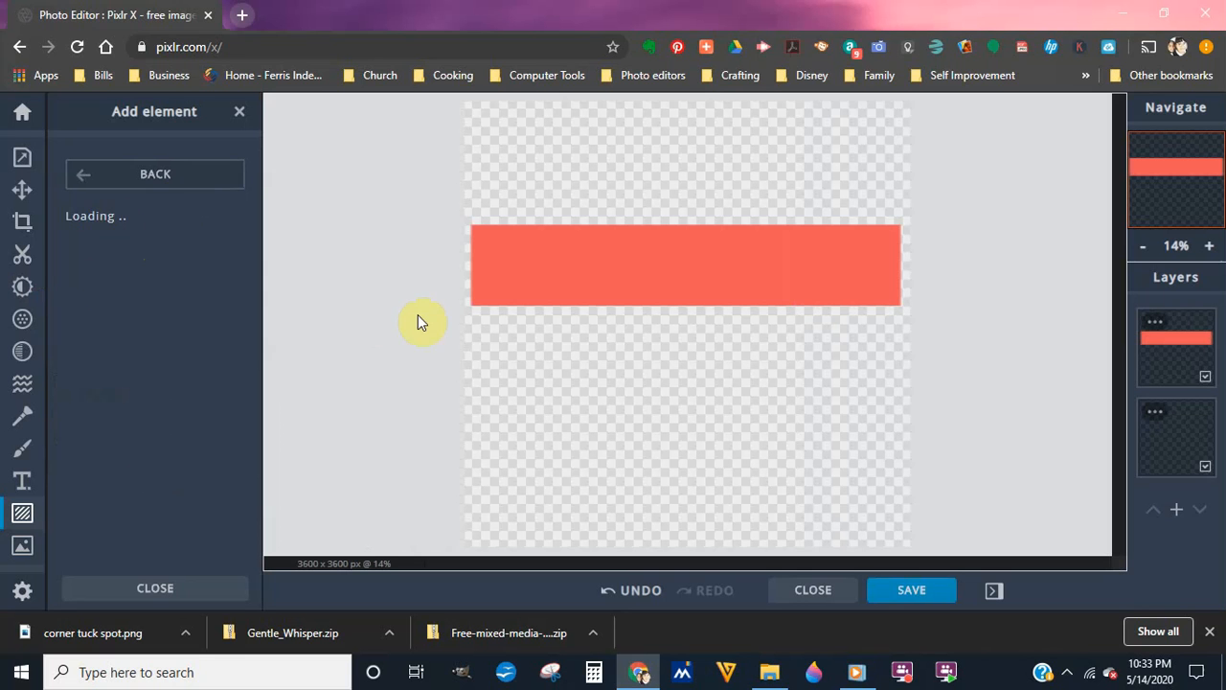
left_click(609, 285)
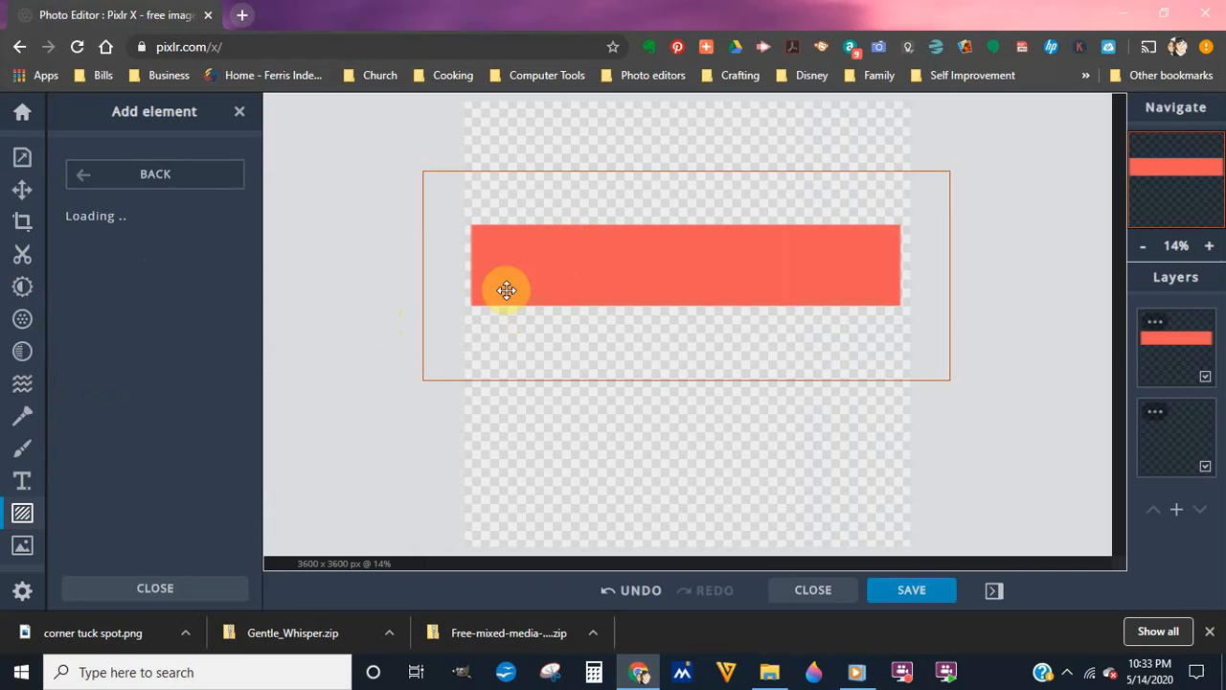
left_click(556, 274)
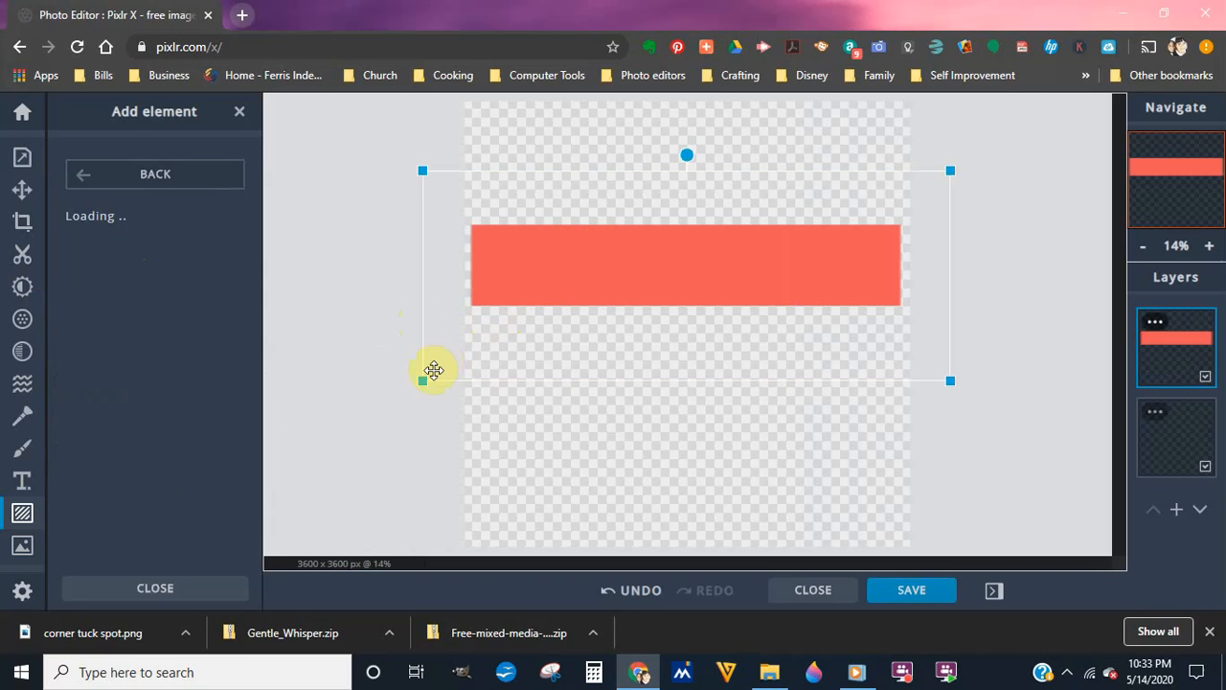
left_click_drag(423, 380, 426, 341)
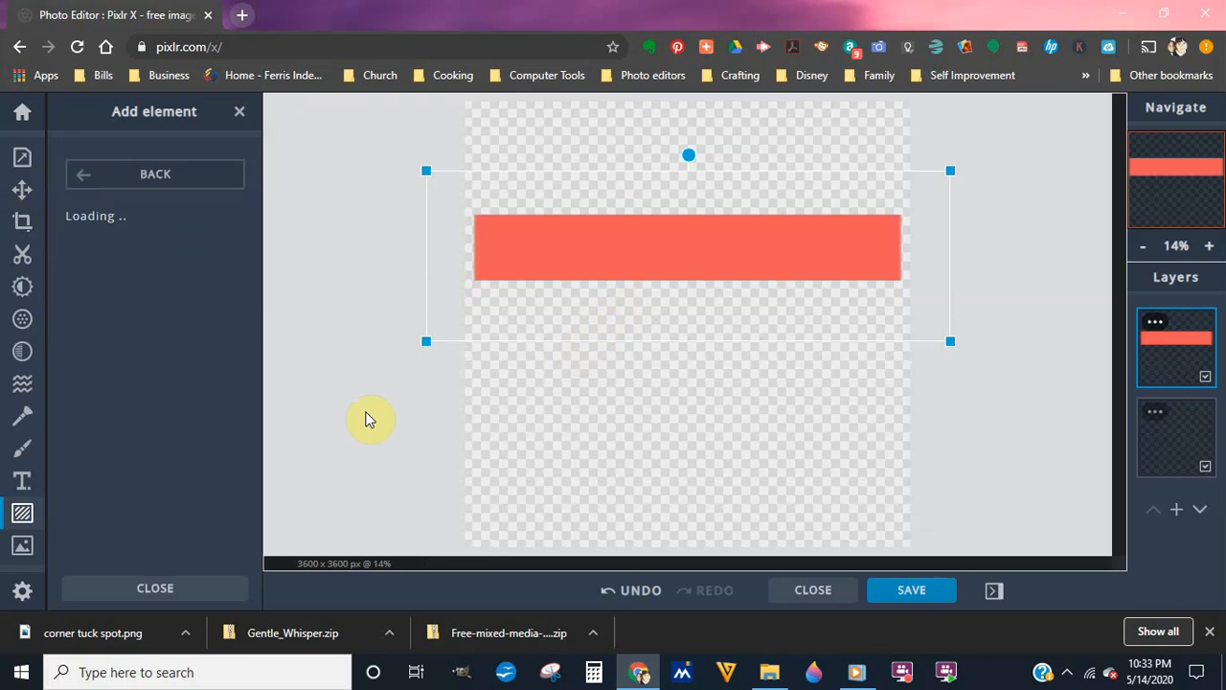
left_click(341, 400)
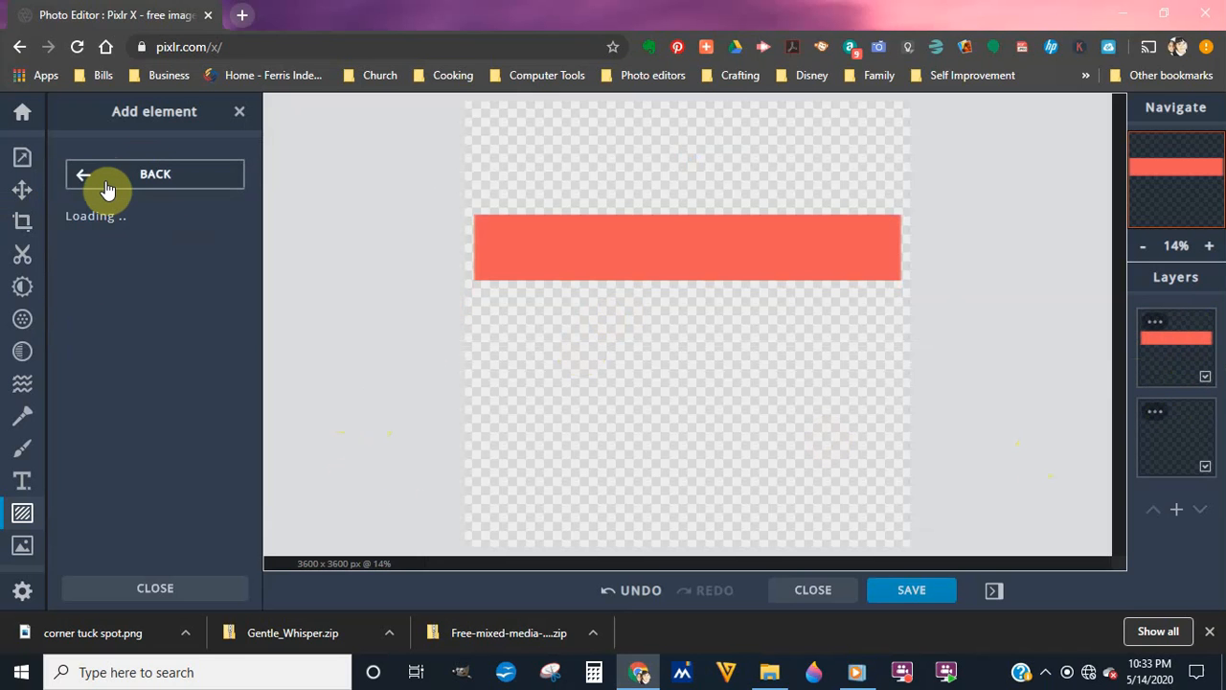
Step: Try reopening the Shape collections in the element library
left_click(23, 514)
left_click(23, 514)
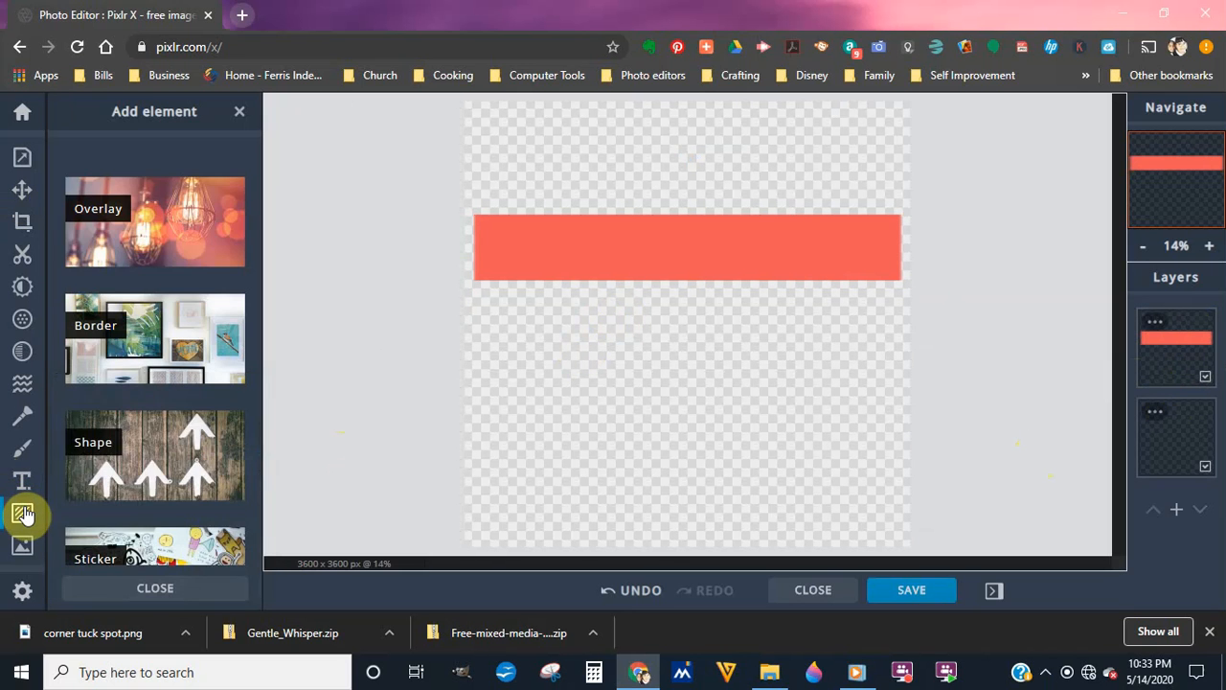
left_click(137, 470)
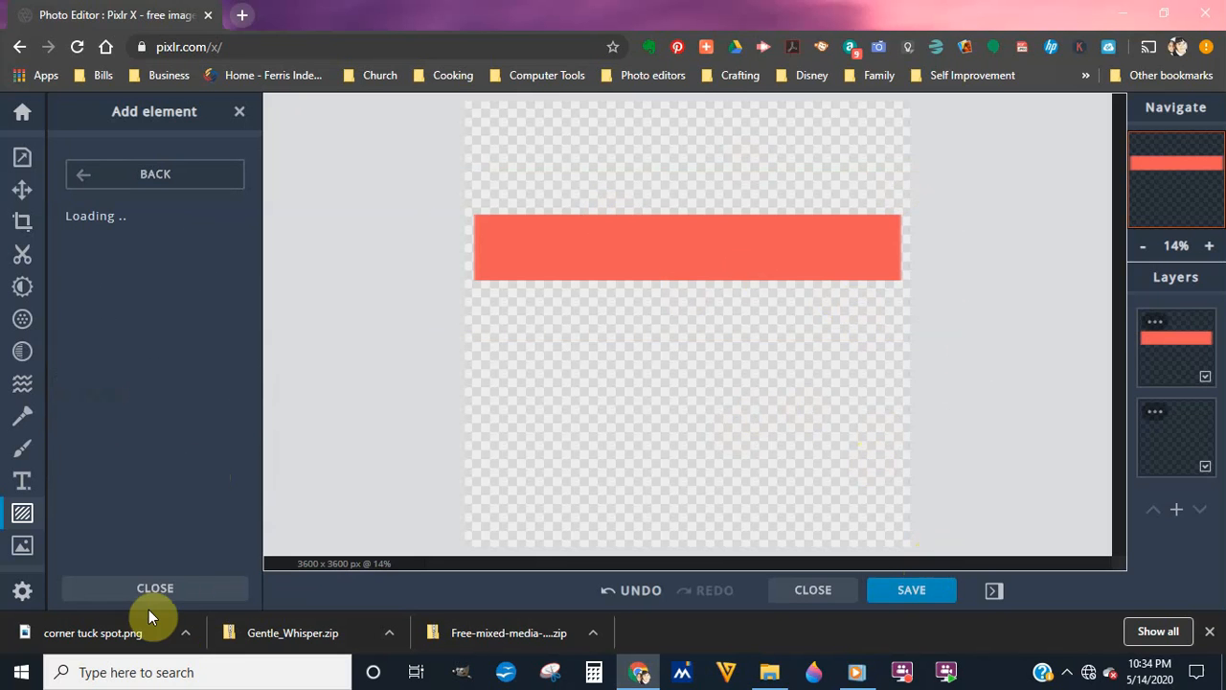
left_click(162, 178)
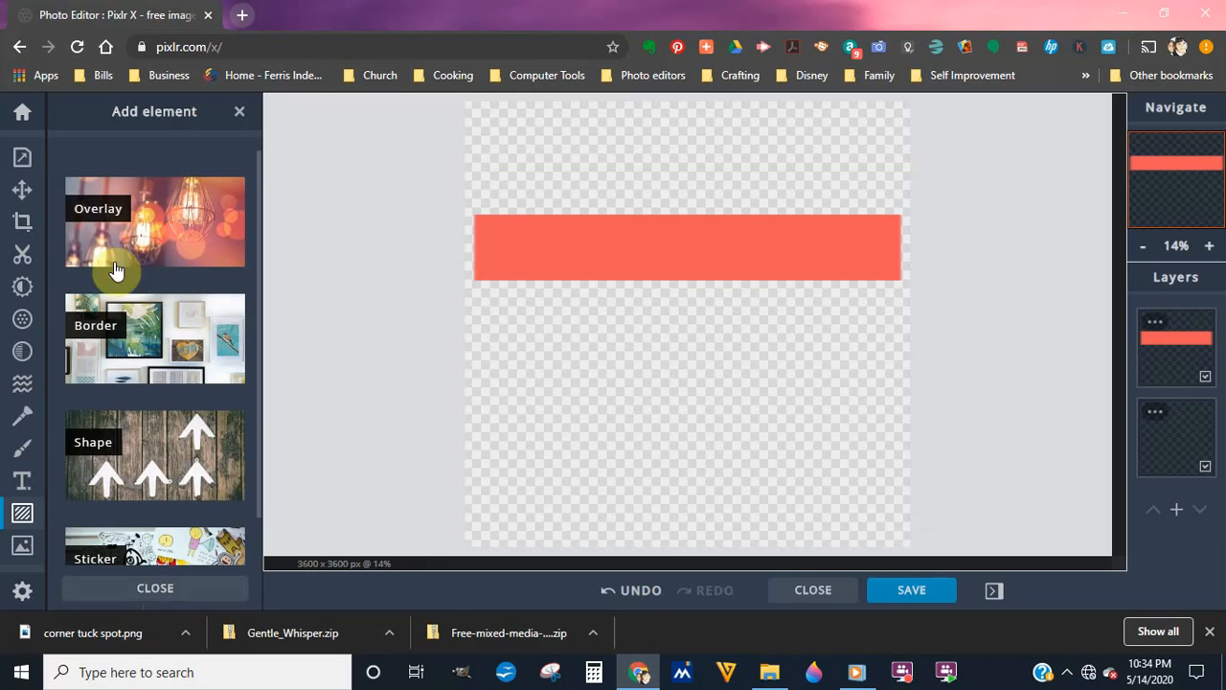
left_click(157, 462)
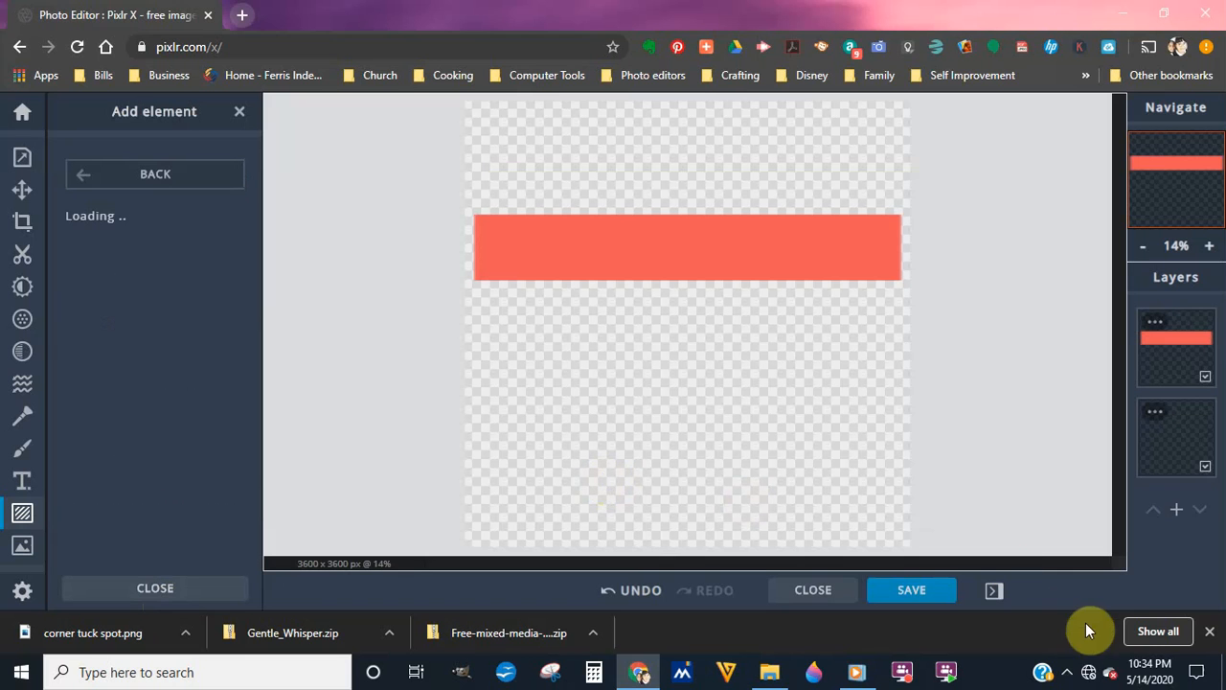
Step: Disconnect from the current Wi-Fi network and reconnect to it with automatic connection enabled
left_click(1090, 673)
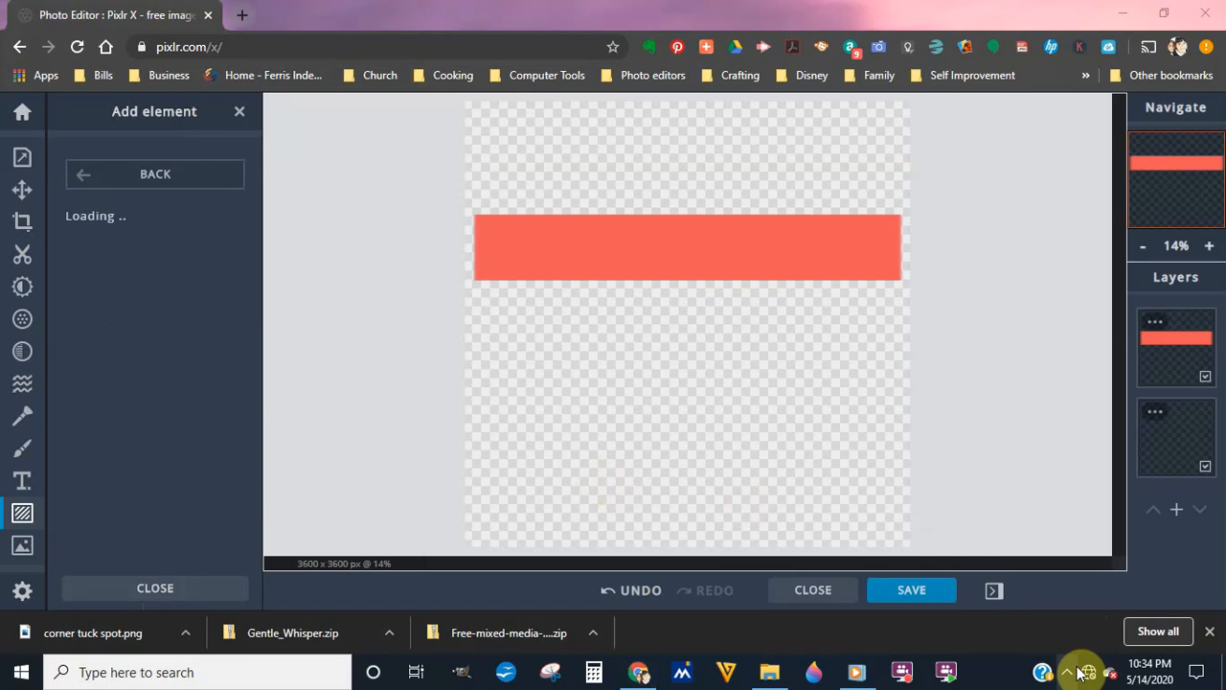
left_click(945, 673)
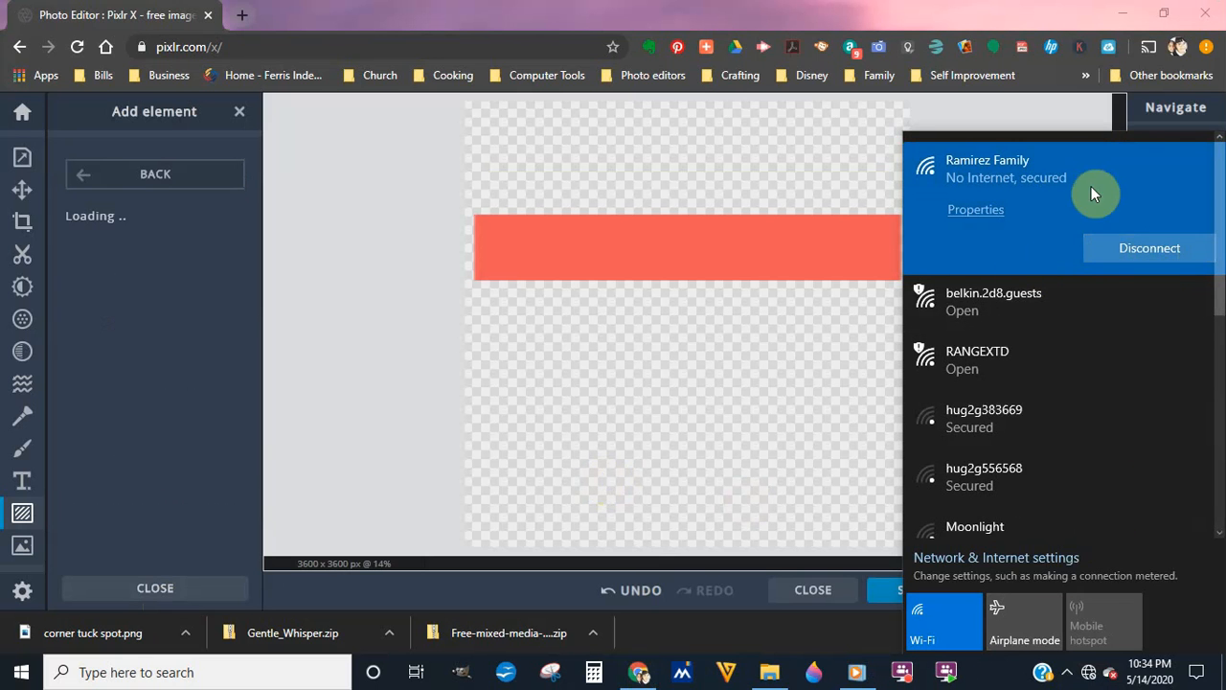
left_click(1150, 248)
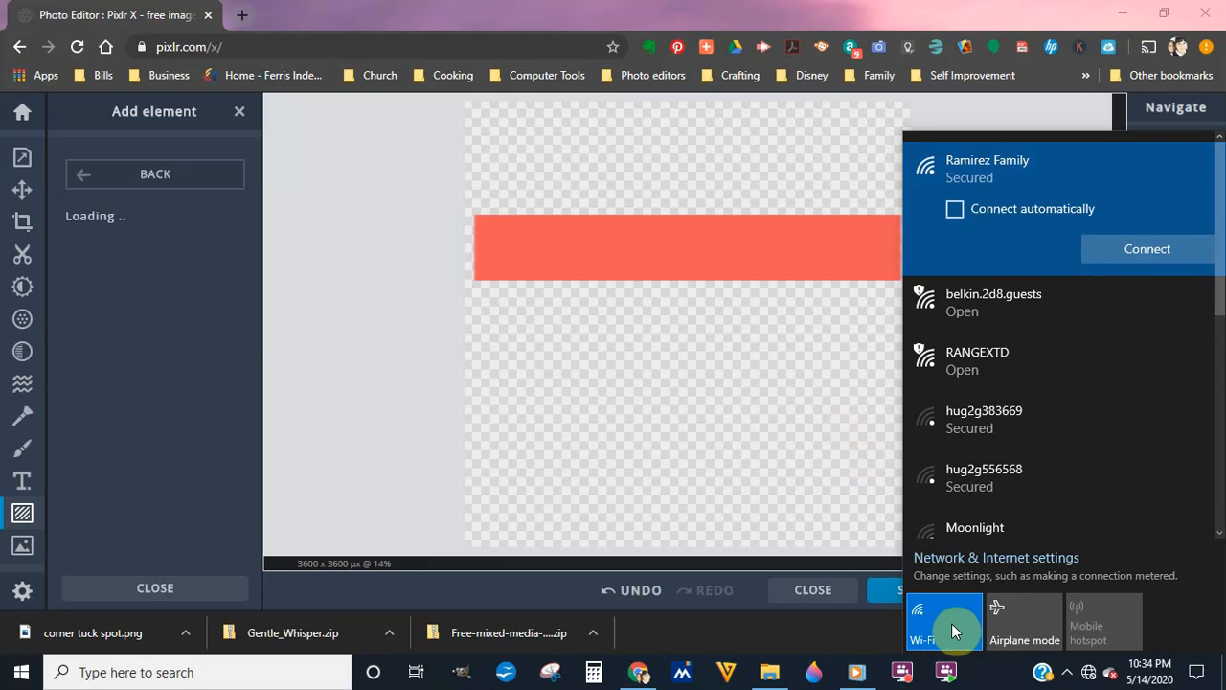
left_click(954, 210)
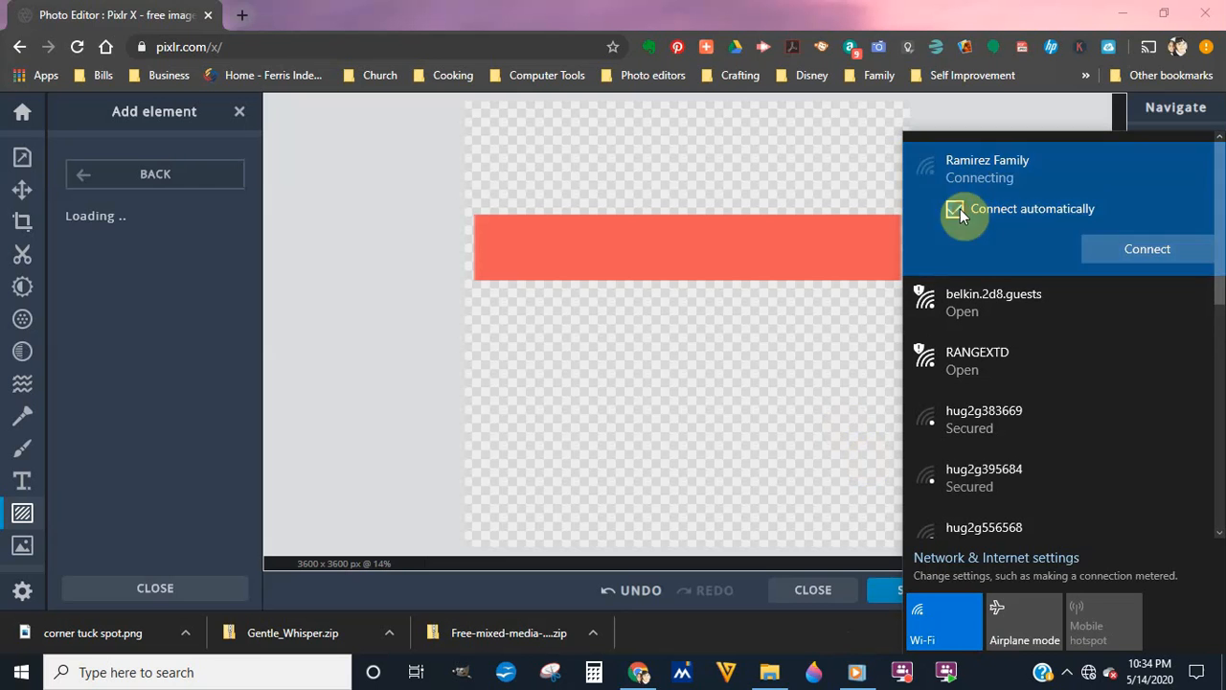
left_click(1121, 251)
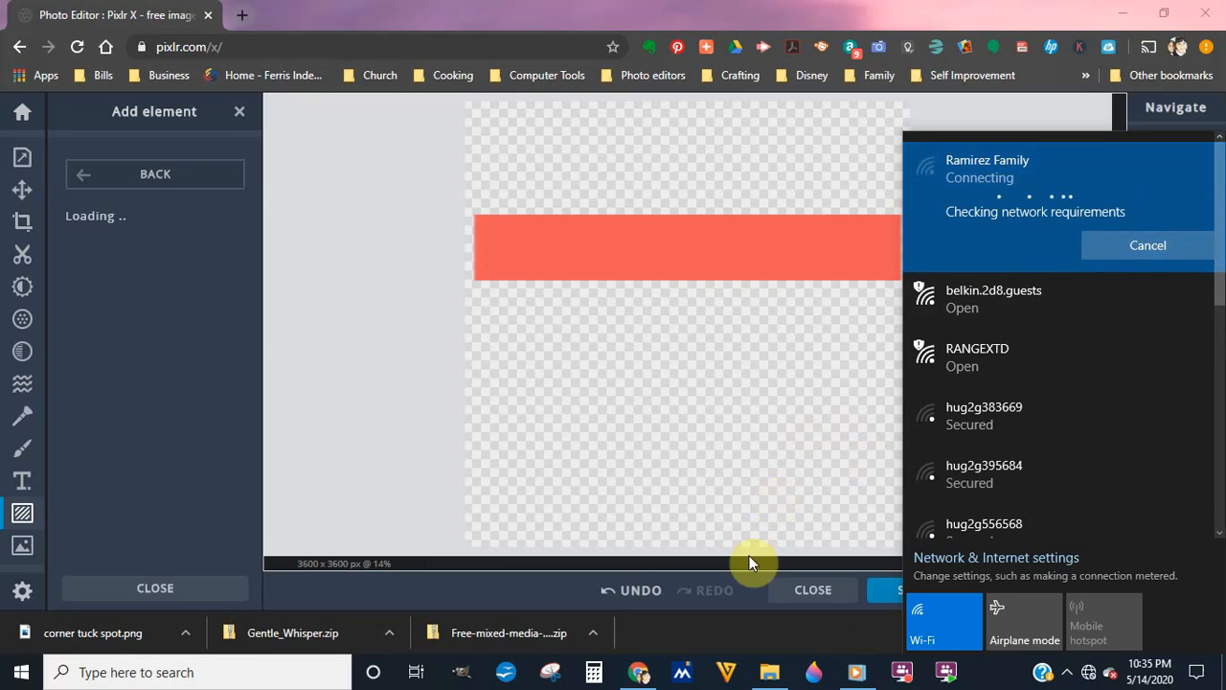
left_click(844, 630)
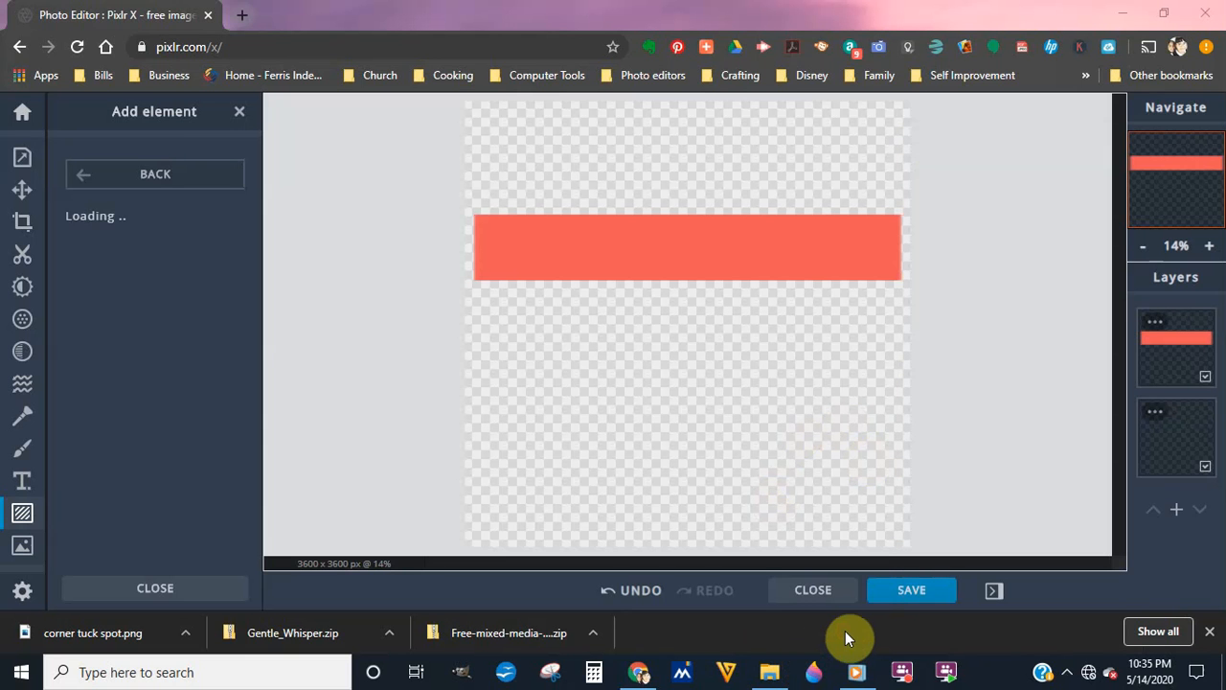
left_click(1066, 671)
left_click(1066, 672)
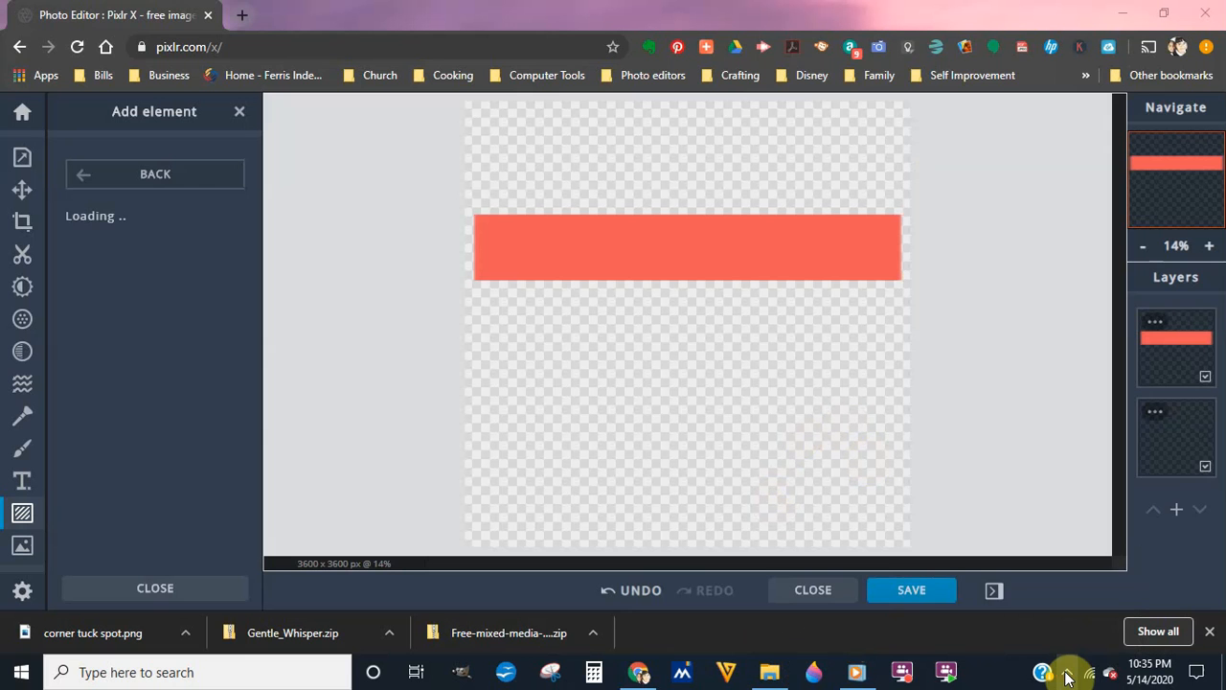
left_click(1066, 671)
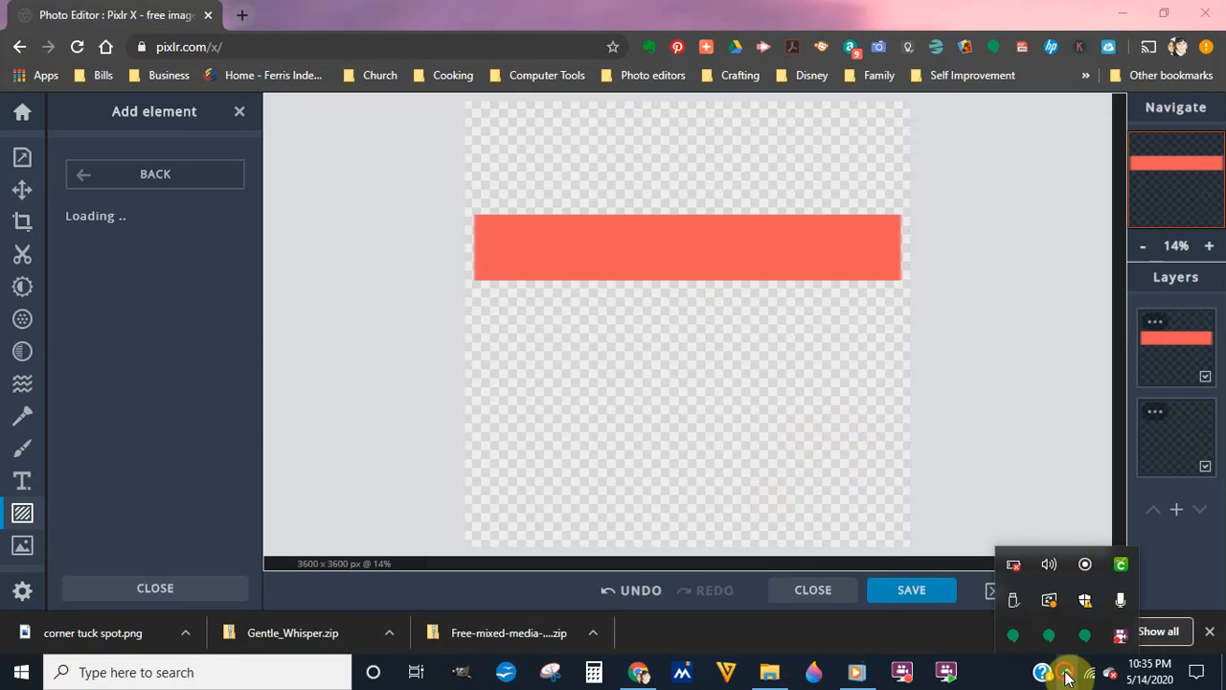
left_click(1066, 672)
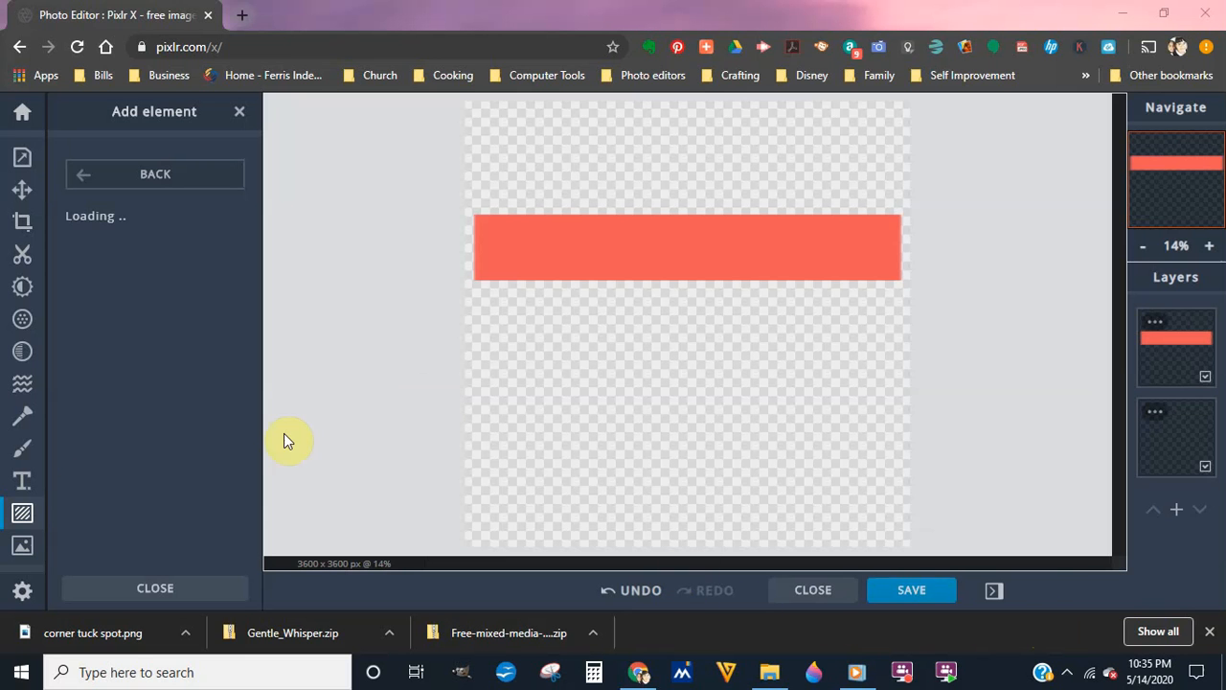
Step: Reload the editor, reopen the untitled red rectangle project from the history and add the black hexagon from the Geometric shape collection
left_click(79, 48)
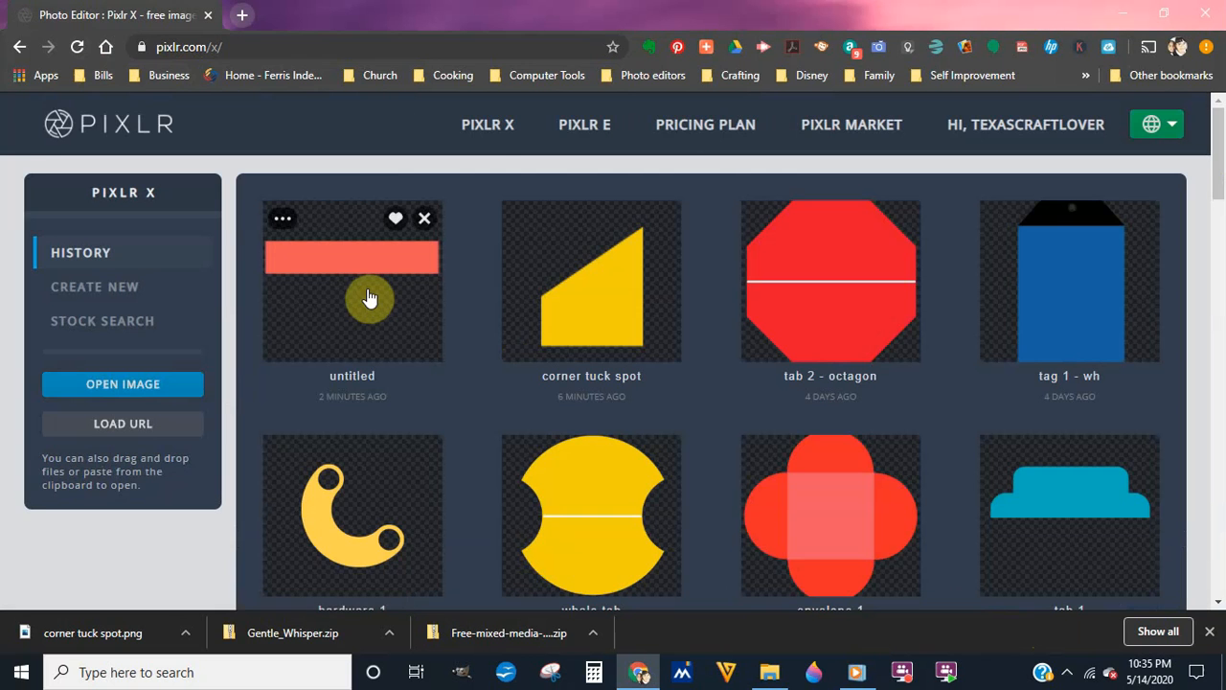
left_click(368, 296)
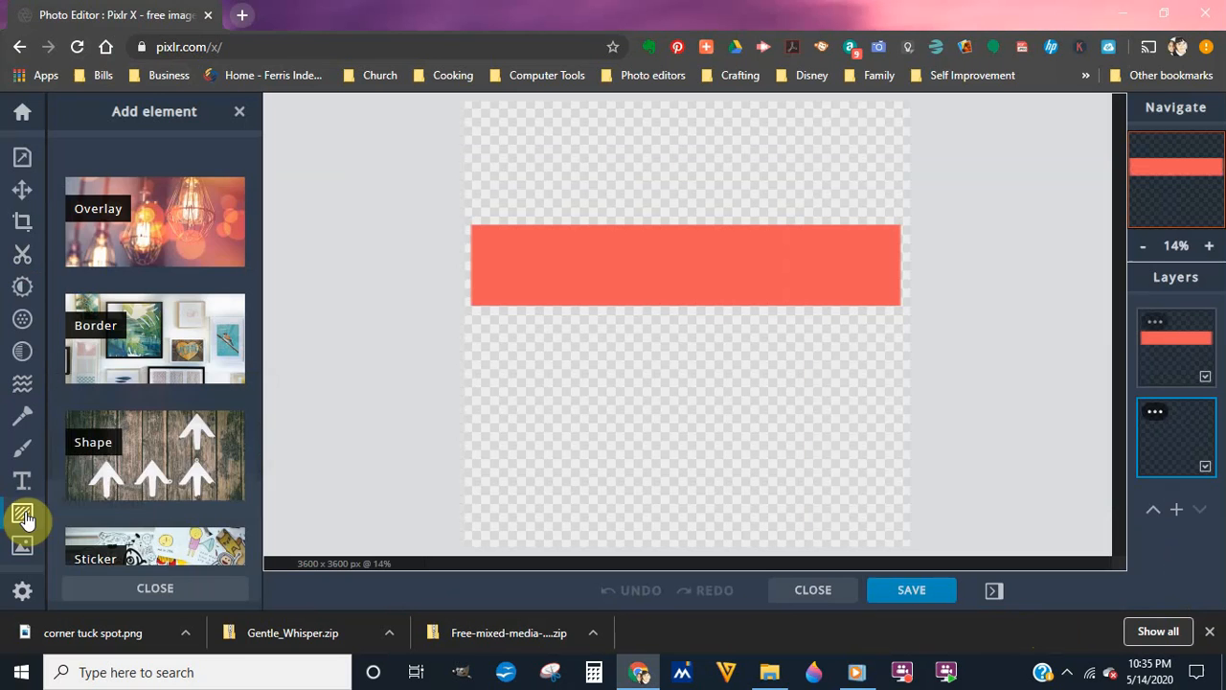
left_click(155, 471)
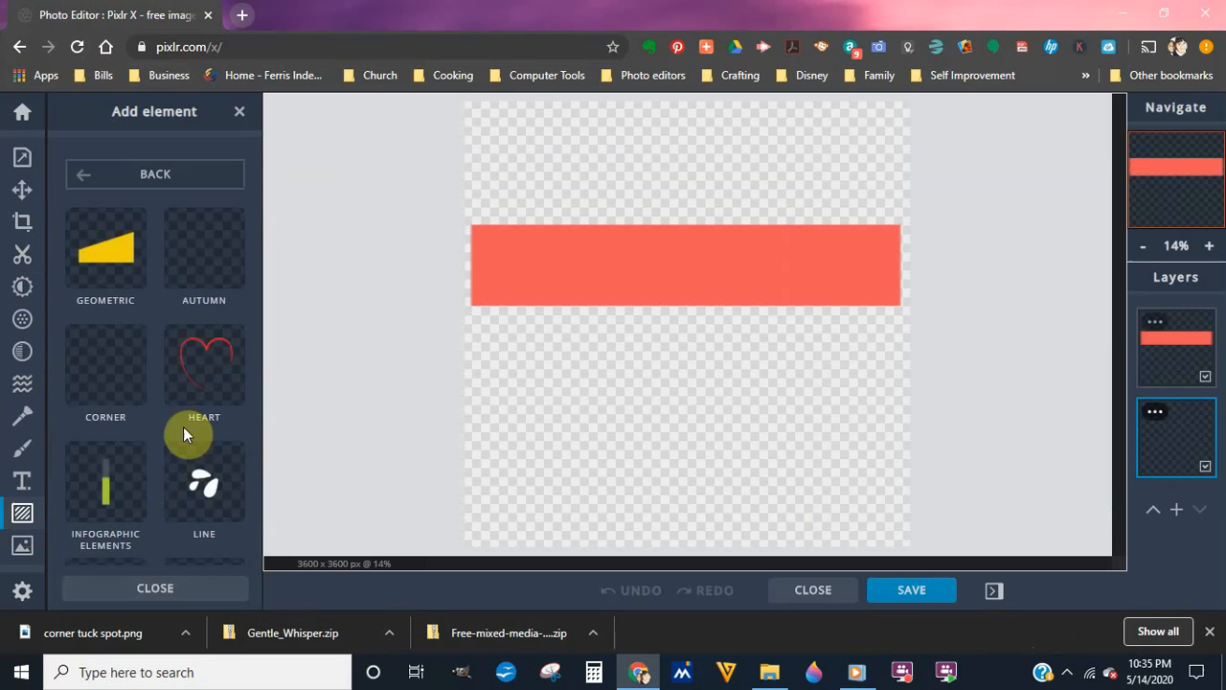
left_click(120, 246)
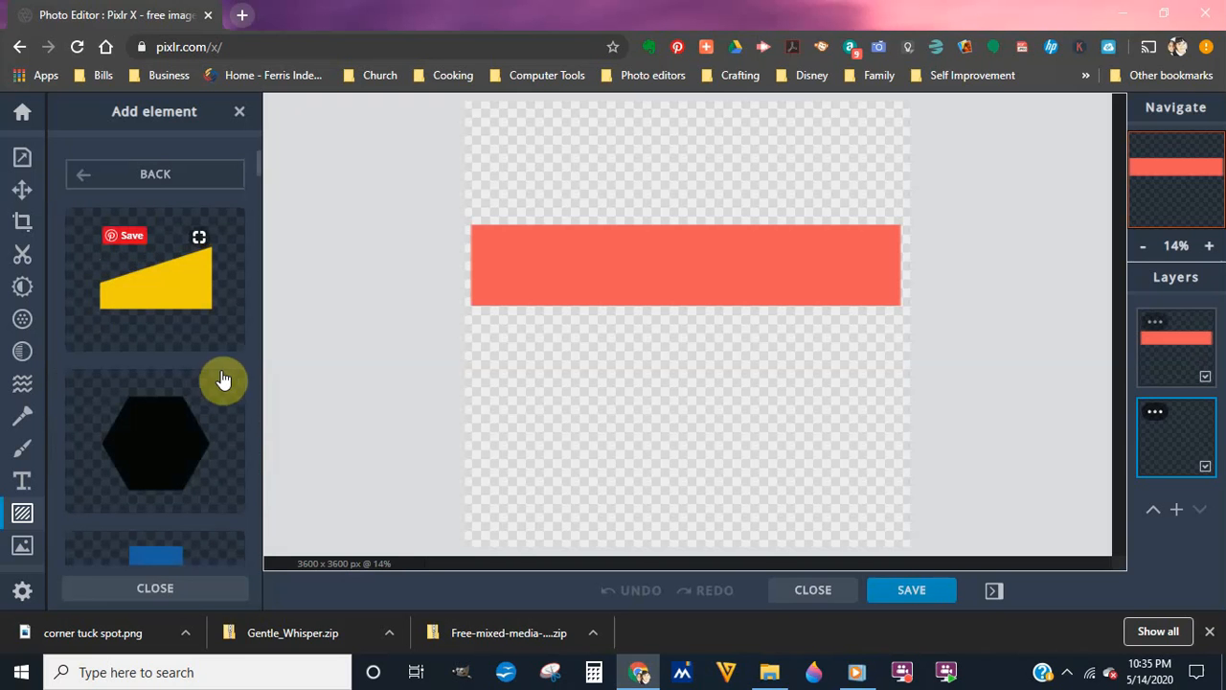
left_click(162, 440)
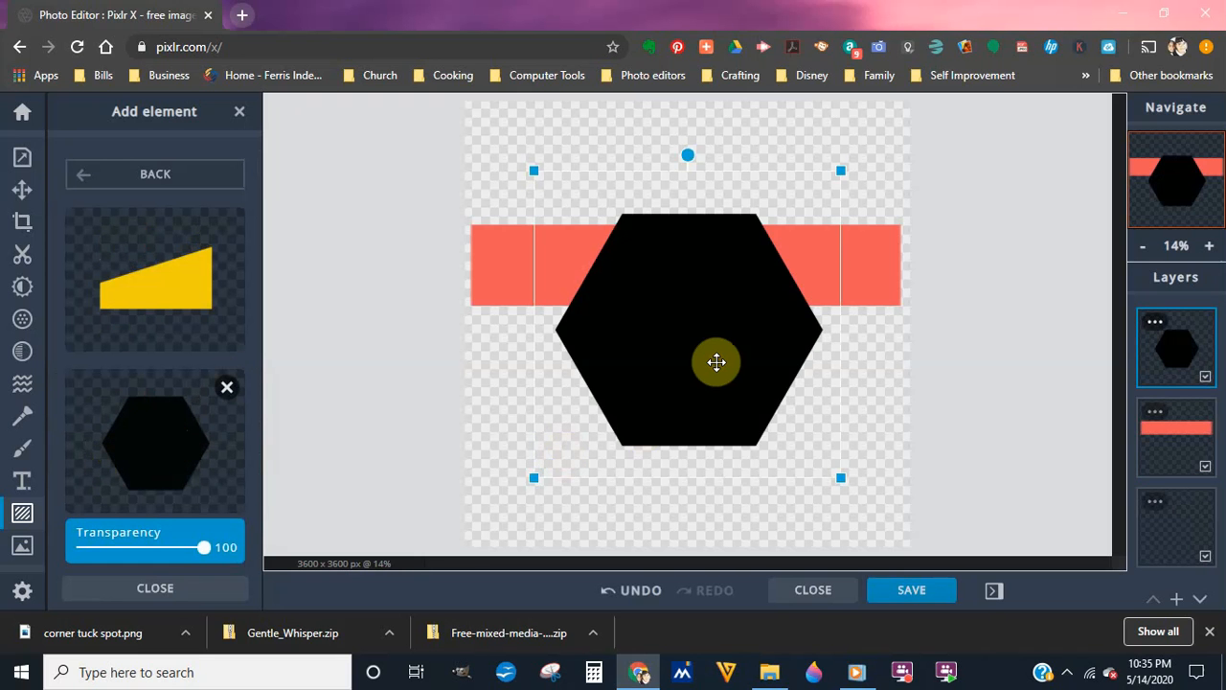
Step: Move the red rectangle down behind the hexagon and shrink its frame slightly from the lower-left corner
mouse_move(715, 361)
left_mouse_down()
mouse_move(714, 298)
mouse_move(714, 358)
left_mouse_up()
left_click(481, 273)
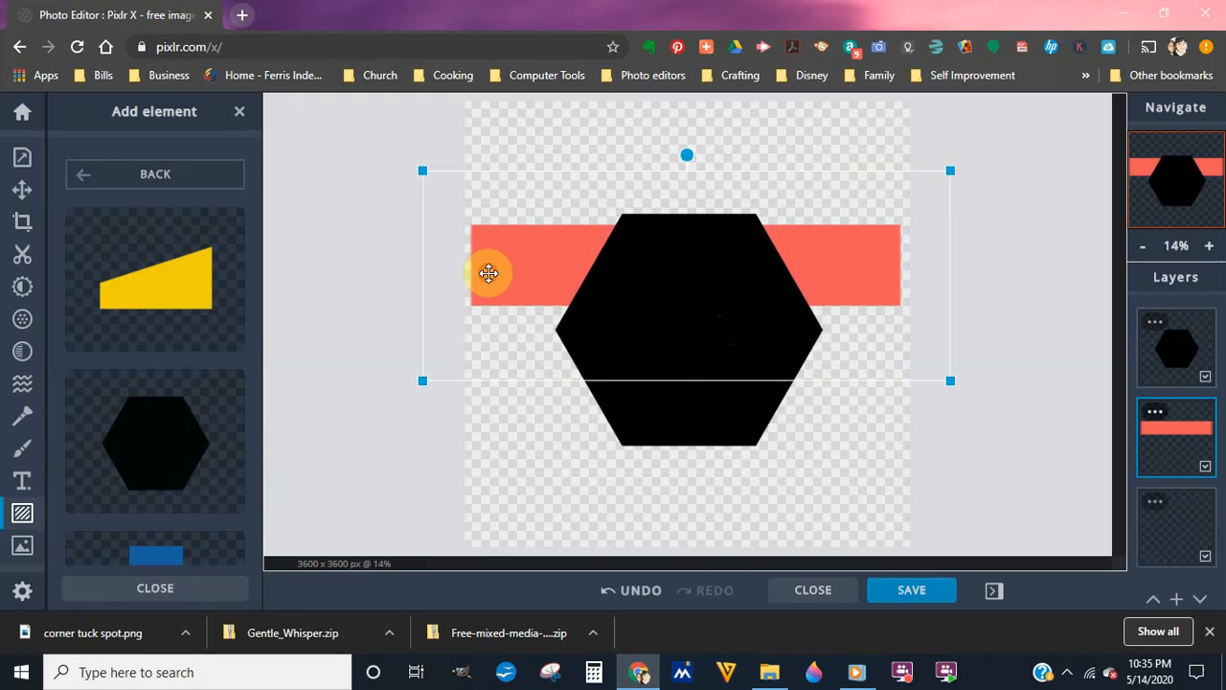
left_click_drag(490, 272, 487, 321)
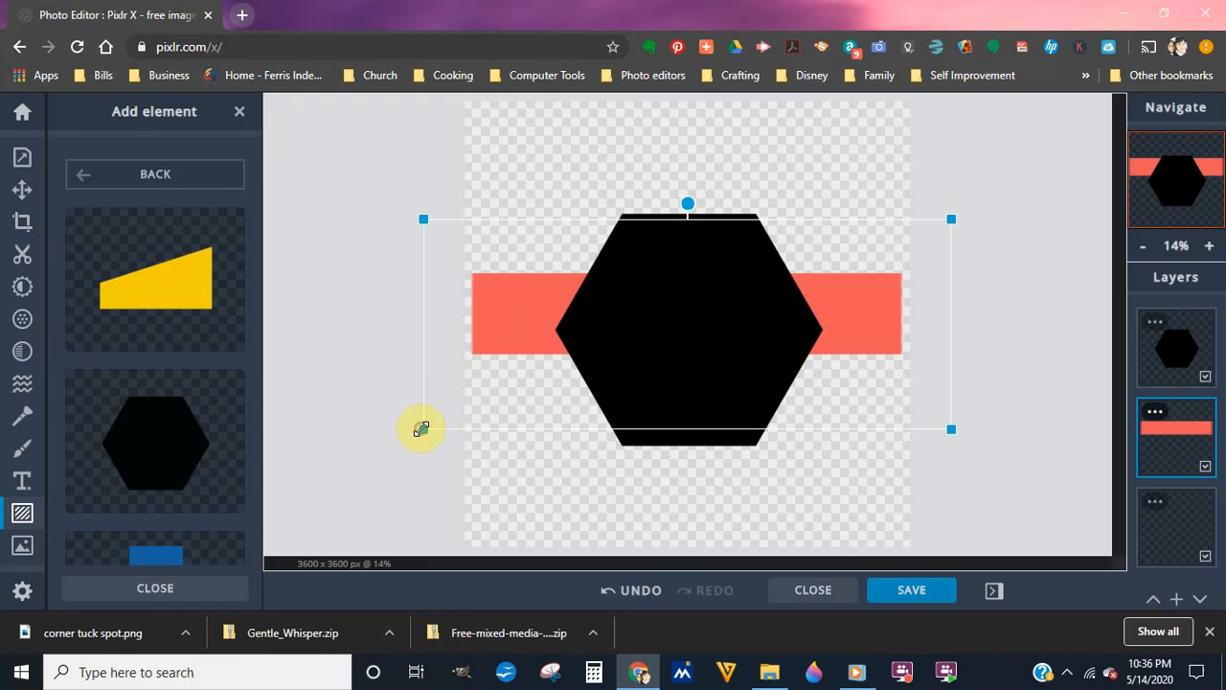
mouse_move(422, 429)
left_mouse_down()
mouse_move(451, 411)
mouse_move(429, 426)
left_mouse_up()
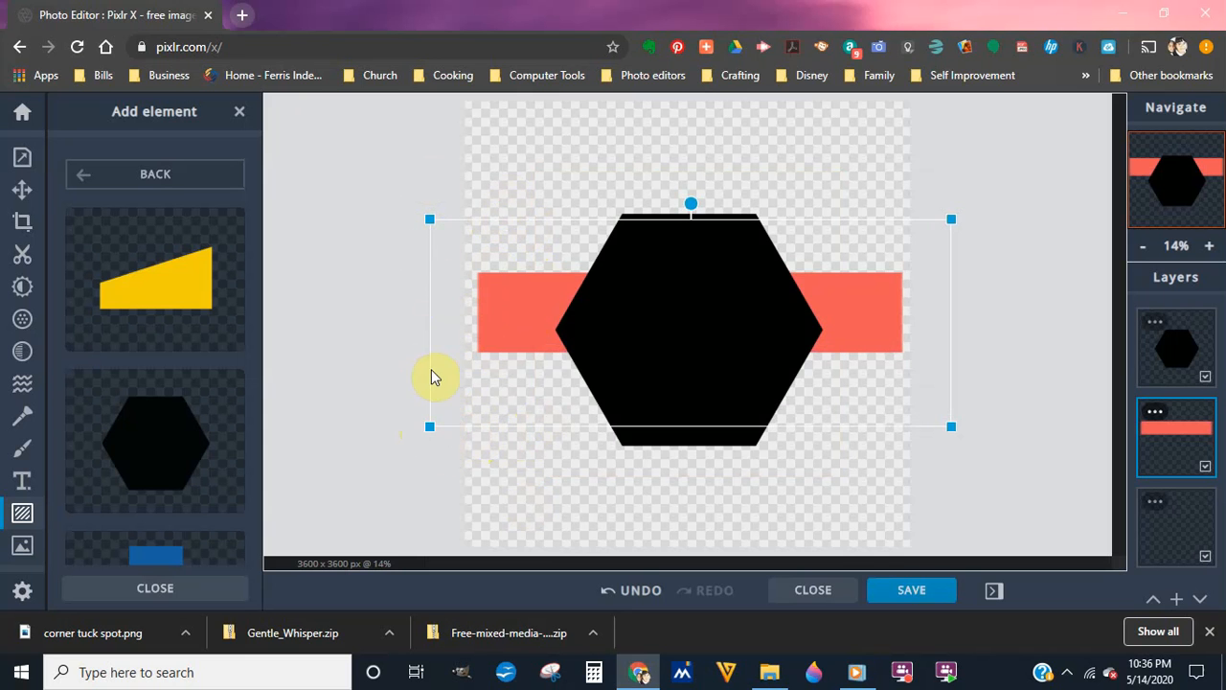
left_click(488, 332)
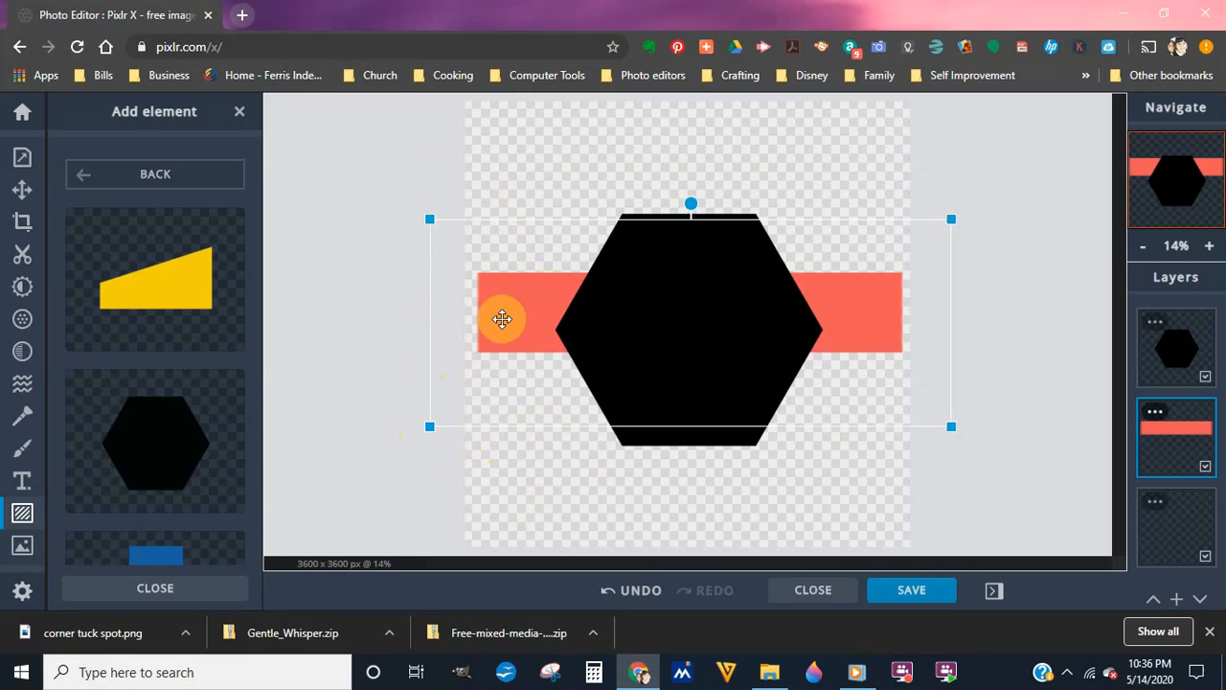
left_click(514, 310)
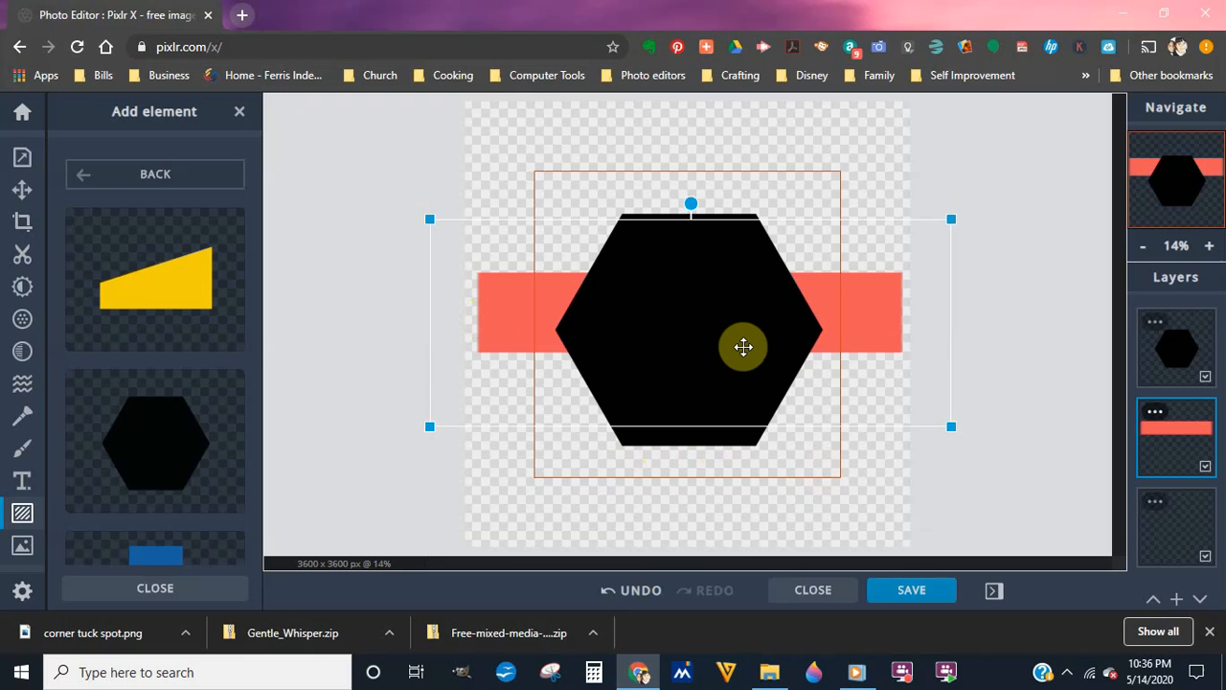
Step: Shrink the black hexagon from its lower-left and upper-right corners, keeping it centred across the canvas width
left_click(1170, 358)
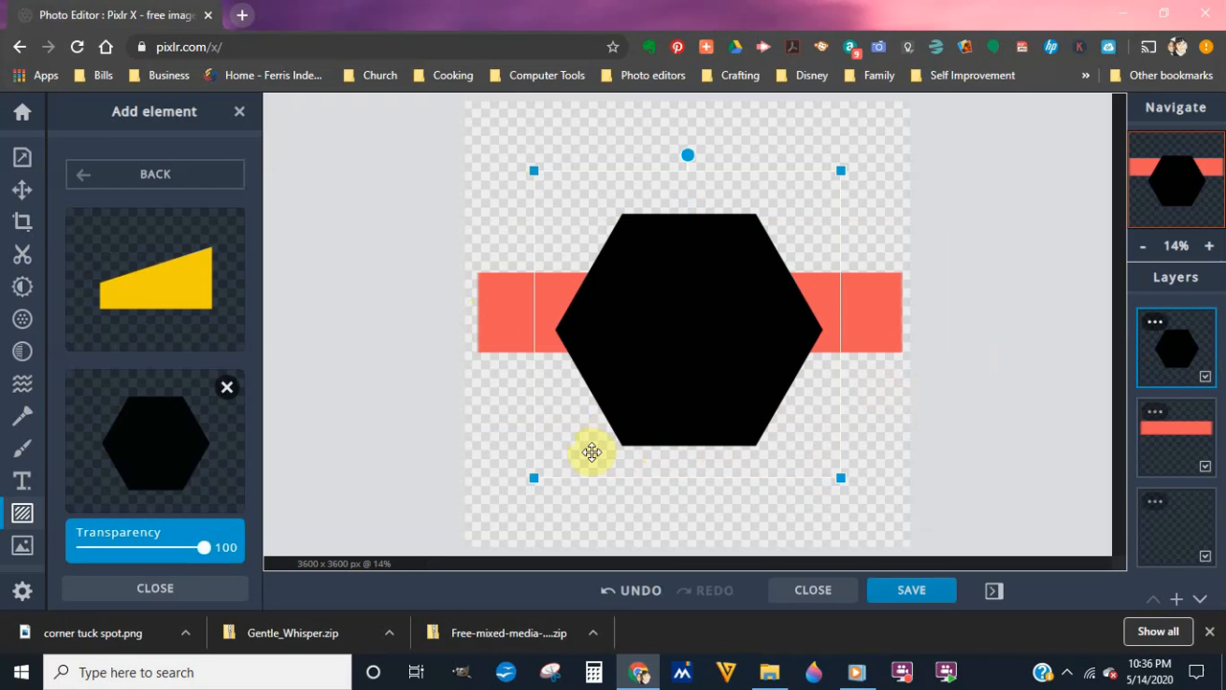
left_click_drag(534, 477, 586, 428)
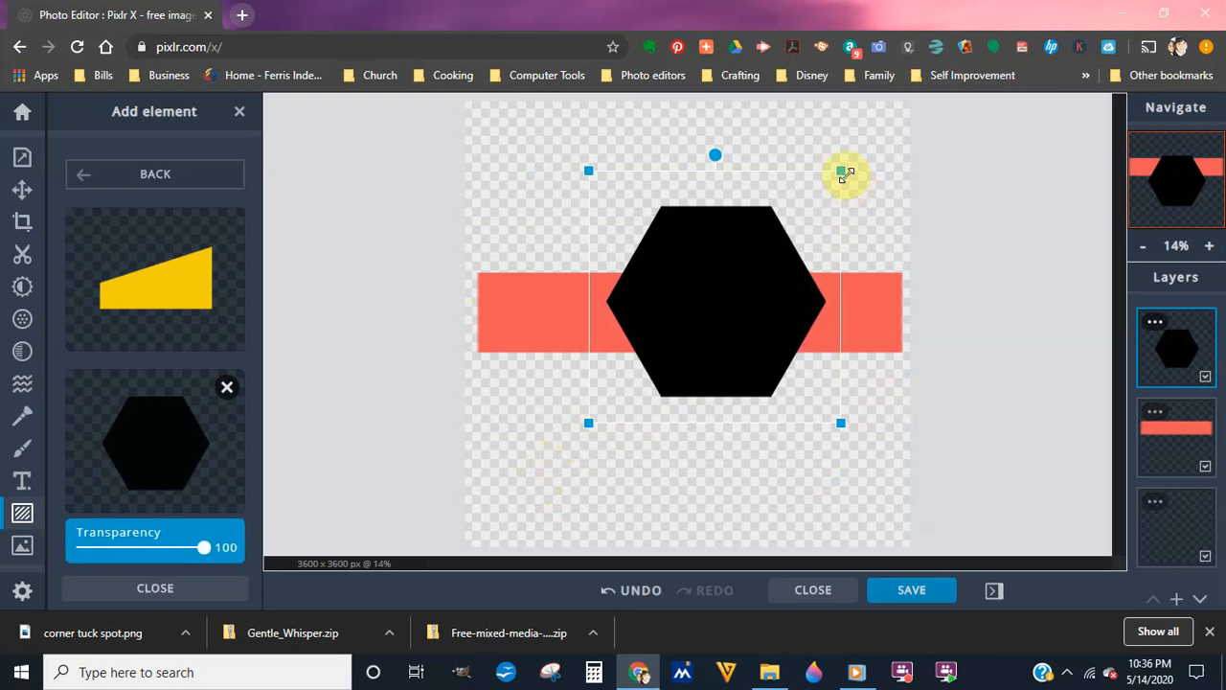
left_click_drag(843, 173, 785, 216)
left_click_drag(690, 339, 693, 342)
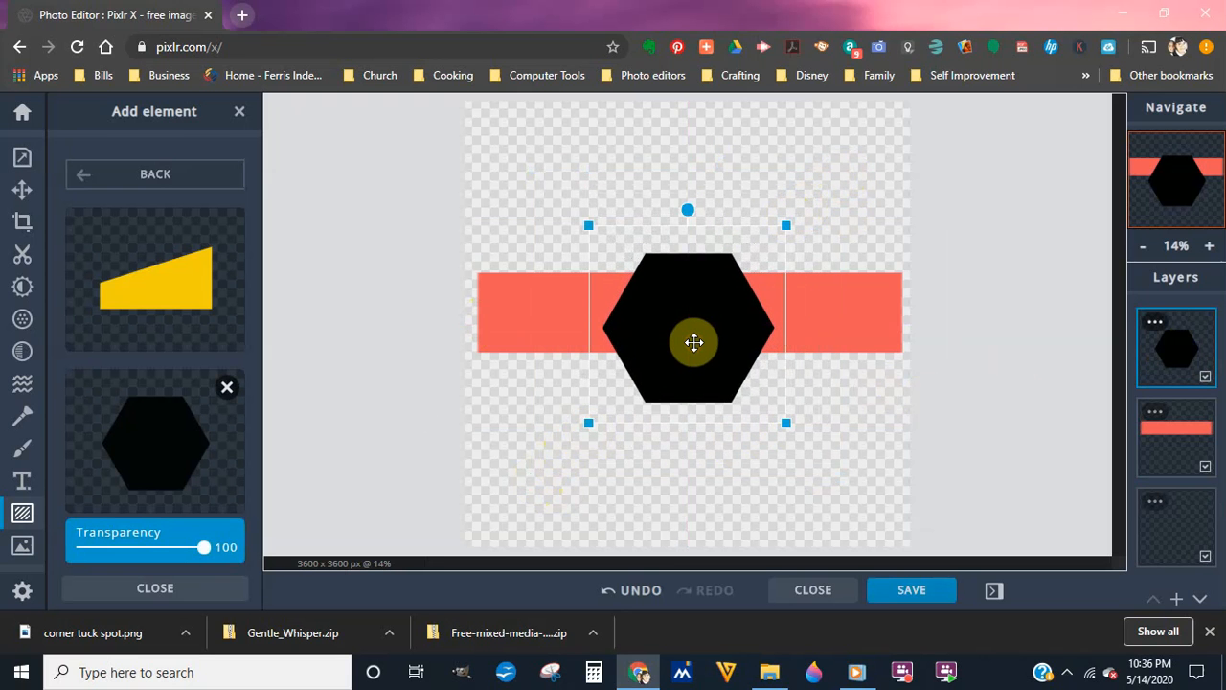
Step: Move the red rectangle slightly down and left so it sits centred behind the hexagon
mouse_move(553, 324)
left_mouse_down()
mouse_move(550, 307)
mouse_move(551, 325)
left_mouse_up()
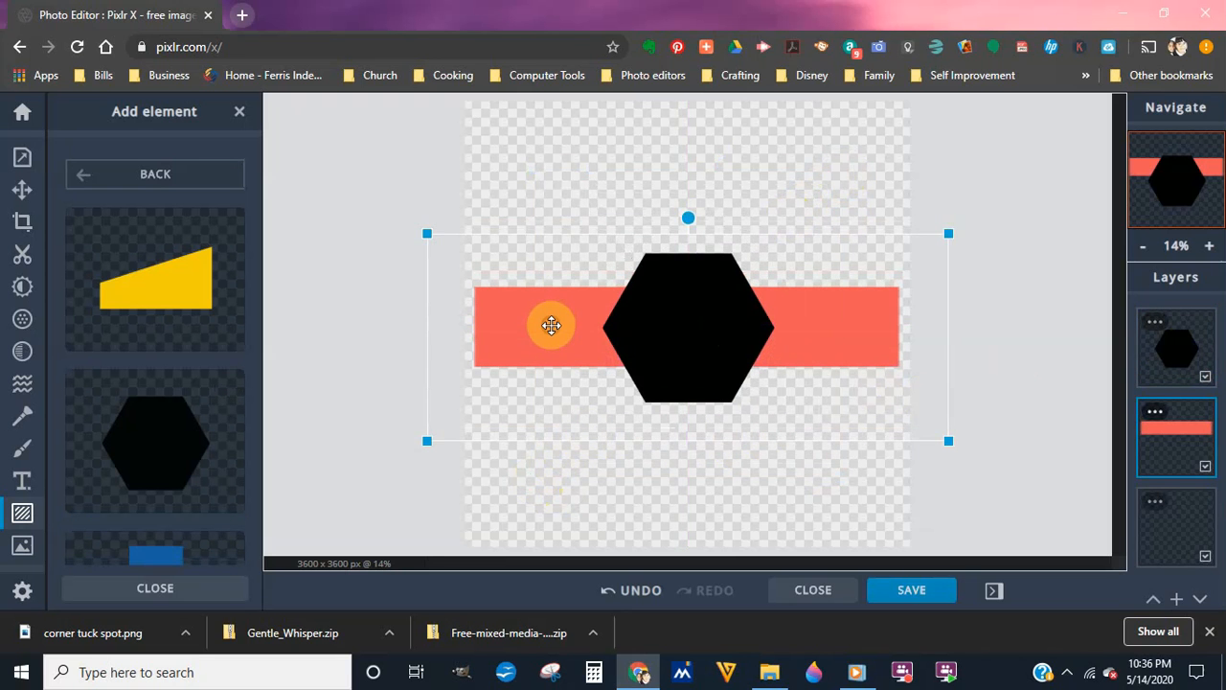
left_click(1012, 265)
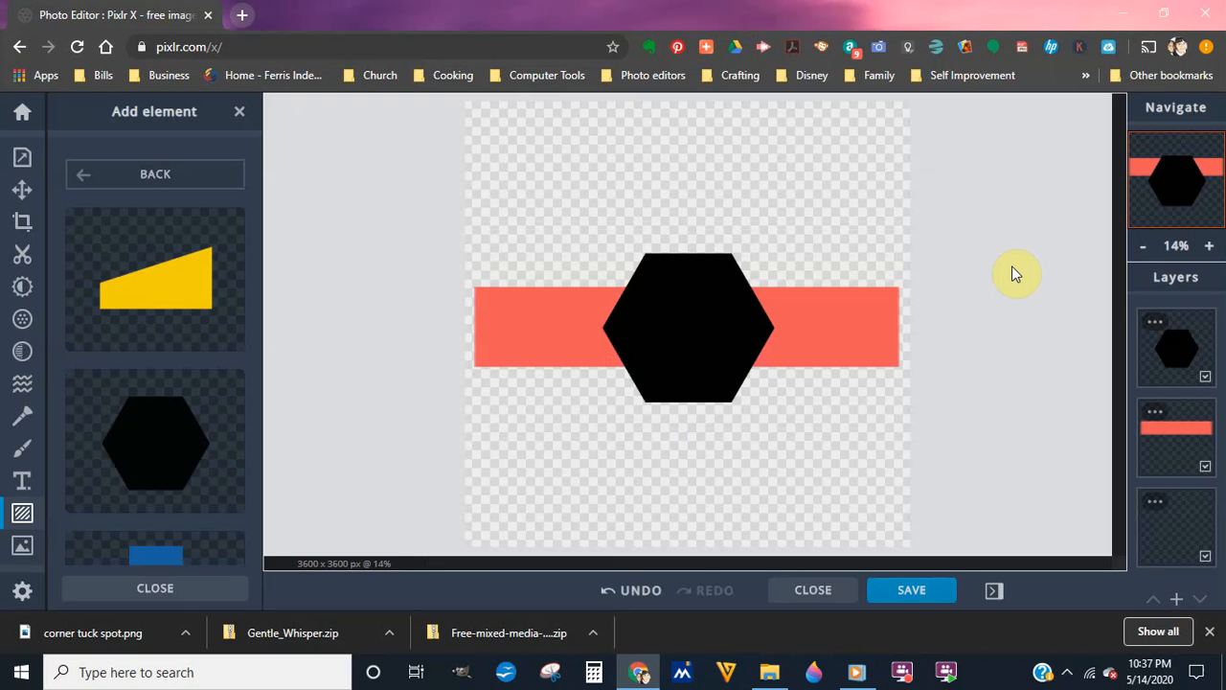
left_click_drag(859, 330, 859, 329)
left_click(833, 321)
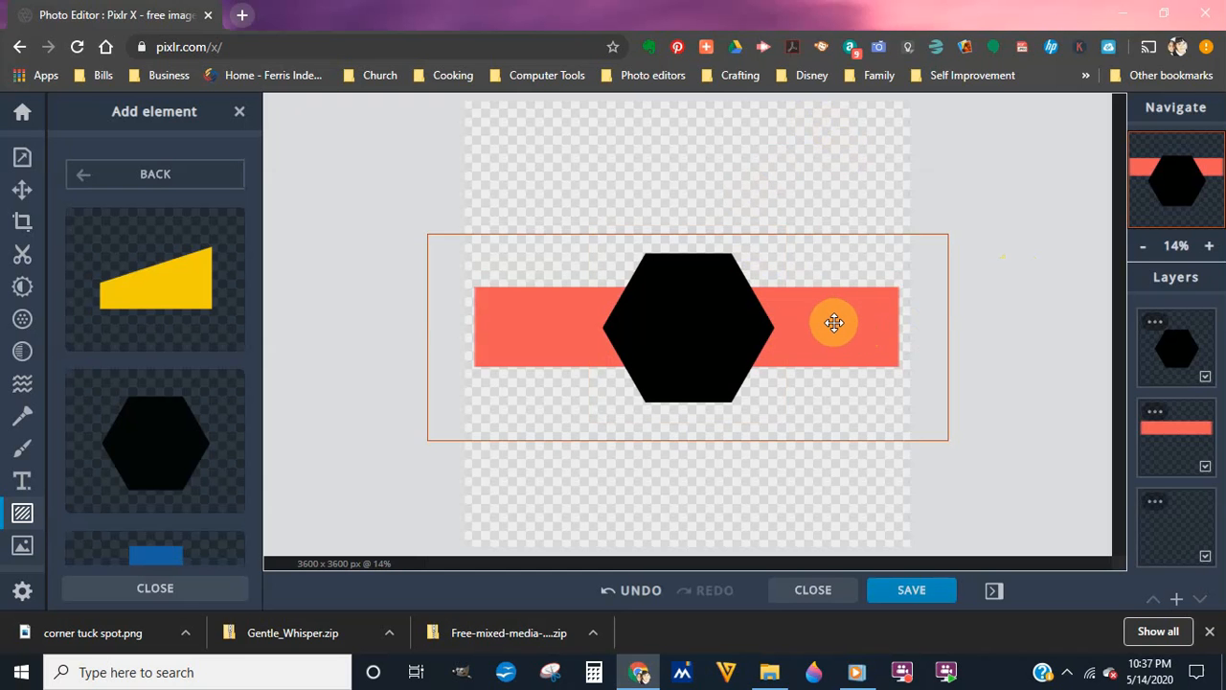
Step: Nudge the red rectangle into its final position behind the hexagon and merge the hexagon layer down onto it
mouse_move(833, 322)
left_mouse_down()
mouse_move(840, 241)
mouse_move(835, 322)
left_mouse_up()
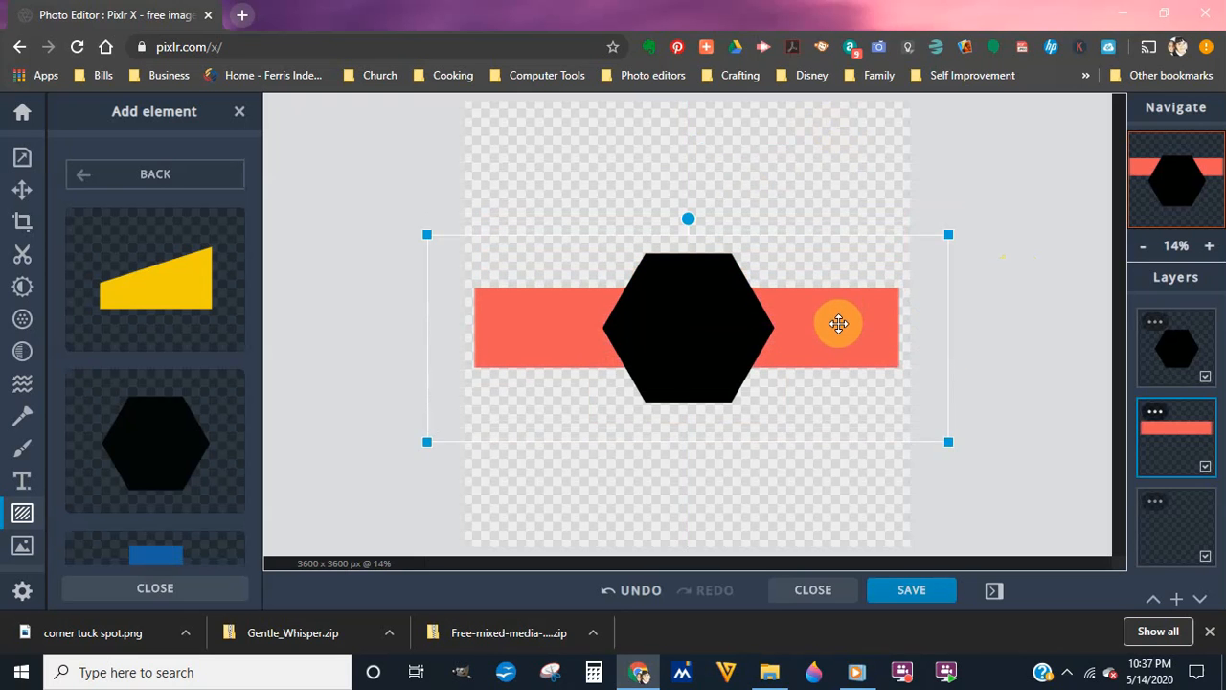
left_click(1155, 324)
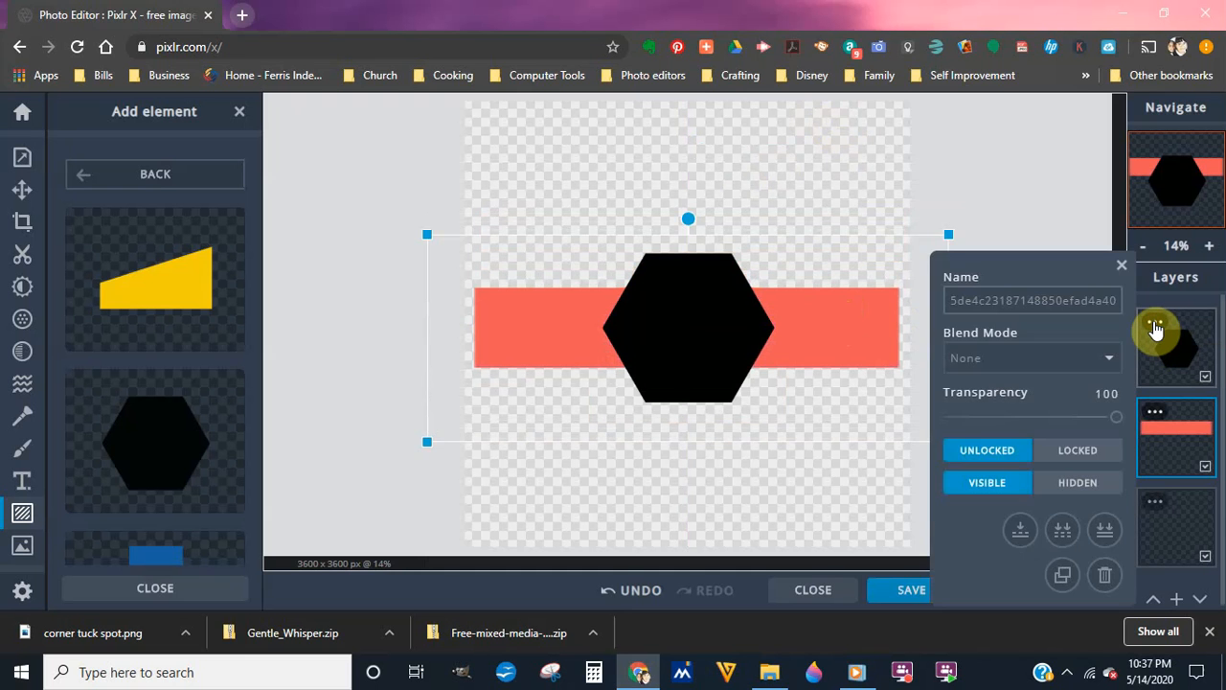
left_click(1155, 324)
left_click(1152, 344)
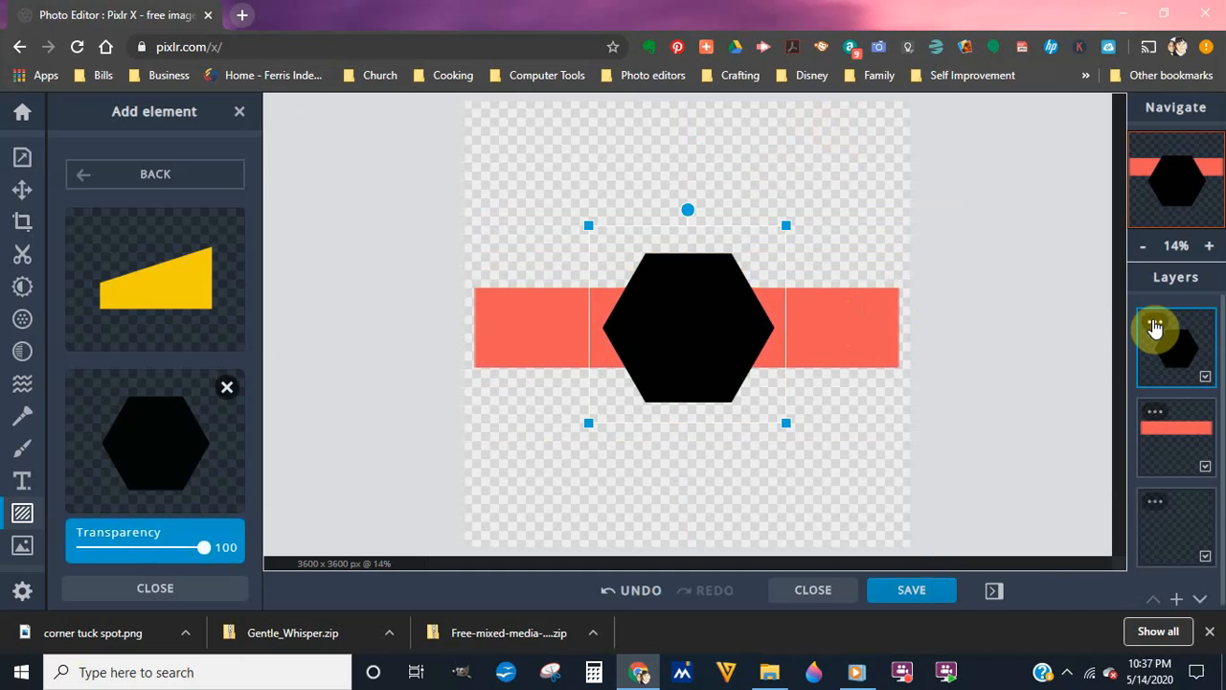
left_click(1155, 324)
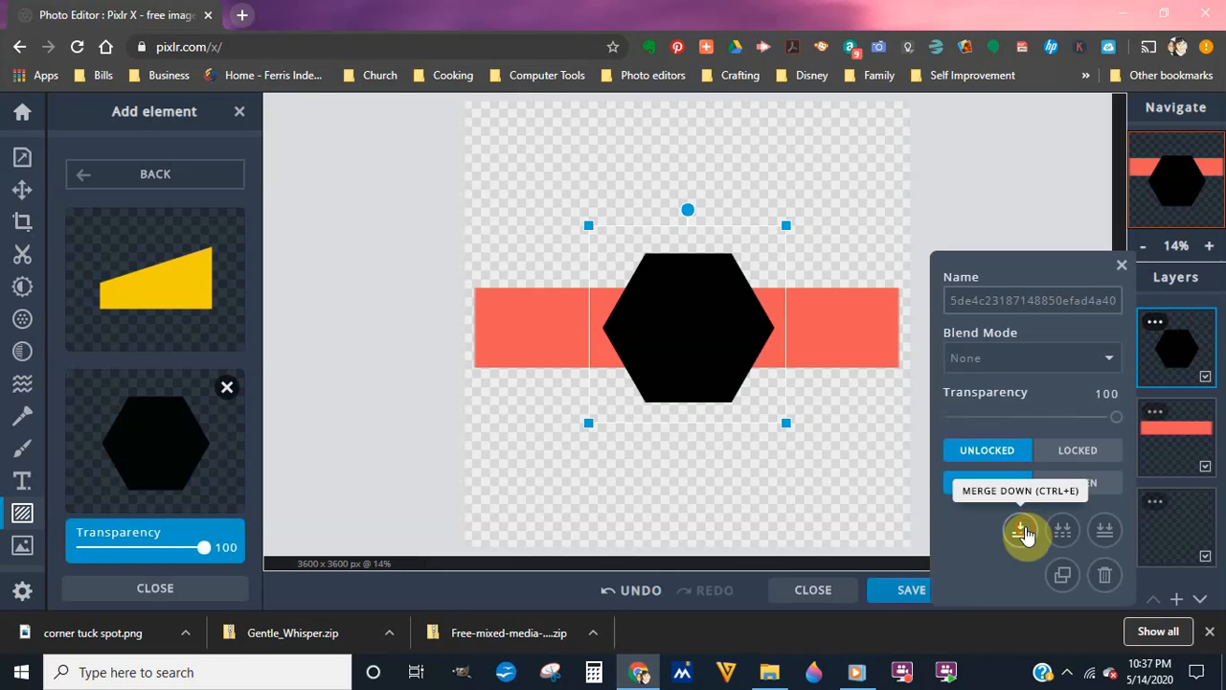
left_click(1021, 532)
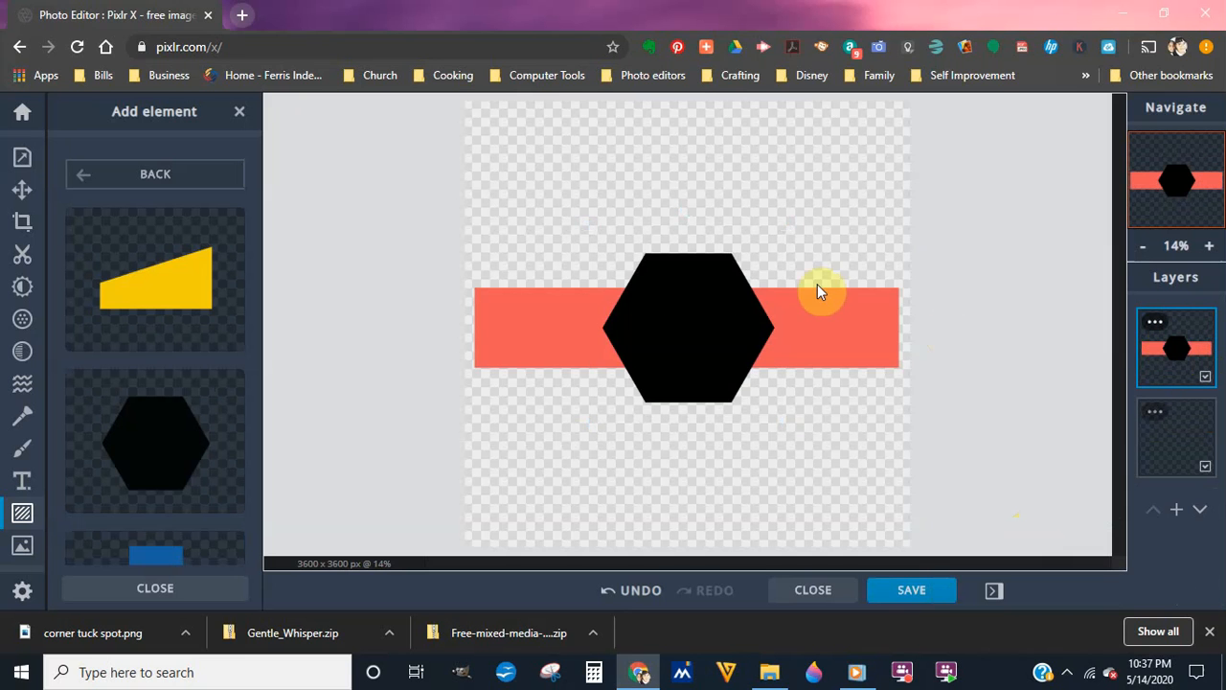
Step: Select the merged band-and-hexagon layer for arranging and move it straight up to the canvas's top edge, at top position 0
left_click(714, 337)
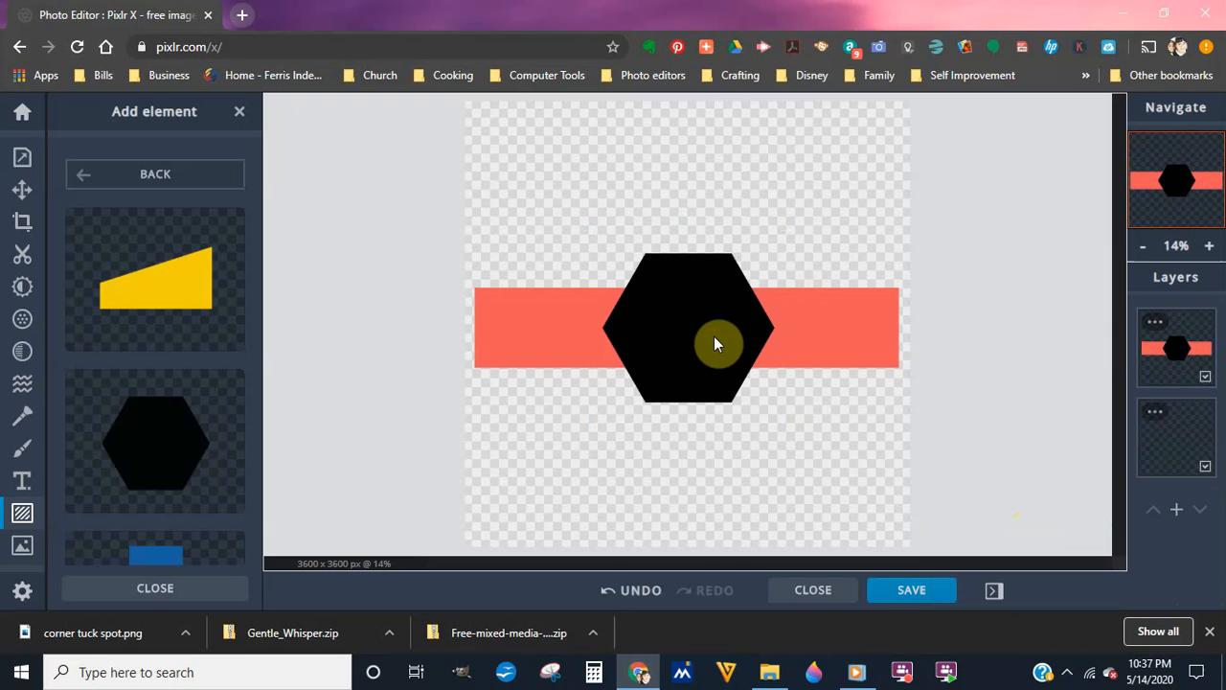
left_click(1167, 351)
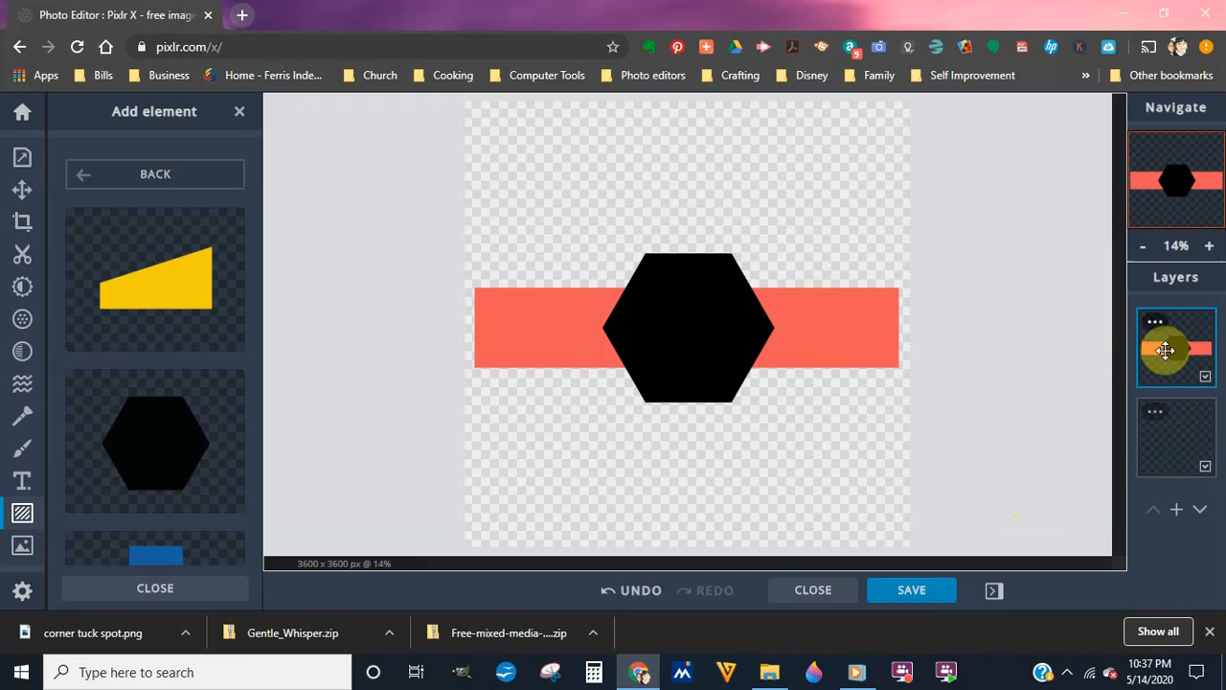
left_click(811, 312)
left_click(791, 300)
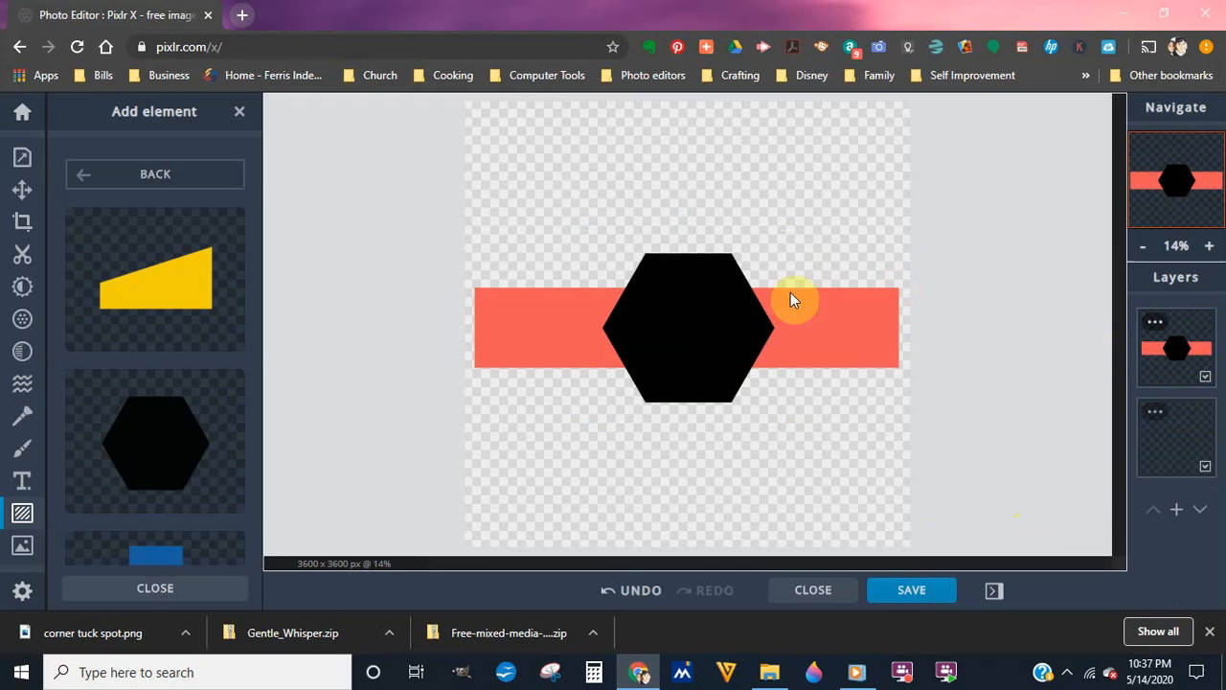
left_click(21, 192)
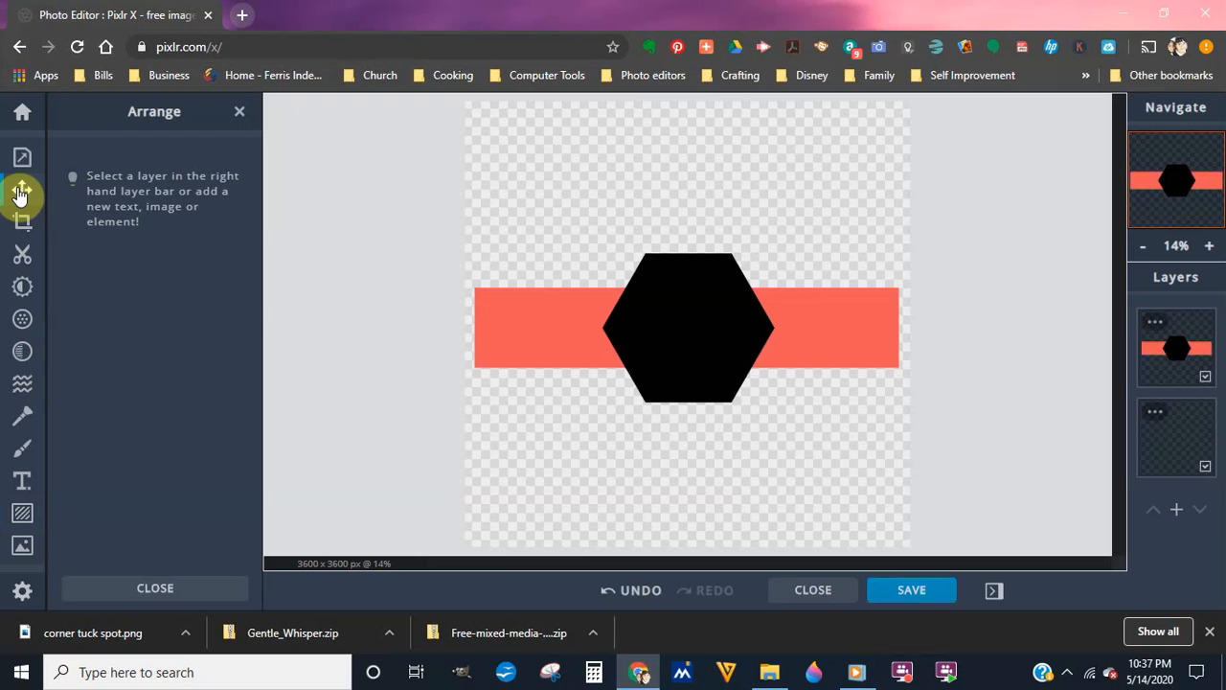
left_click(183, 595)
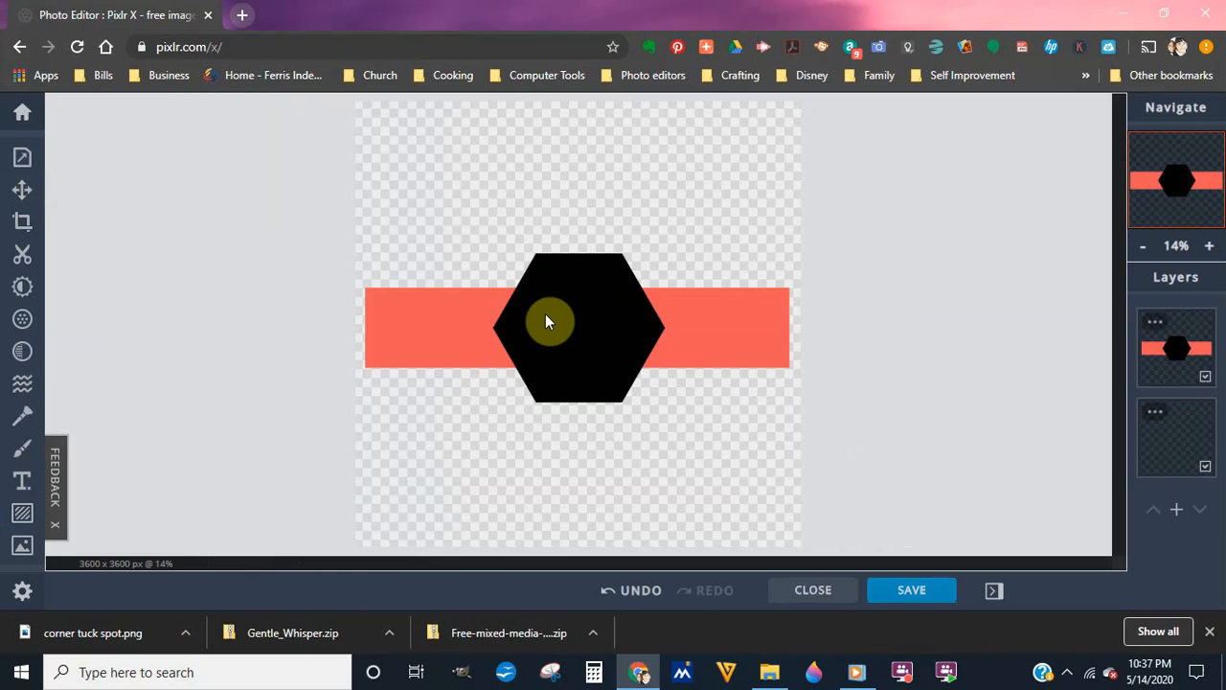
left_click(1155, 359)
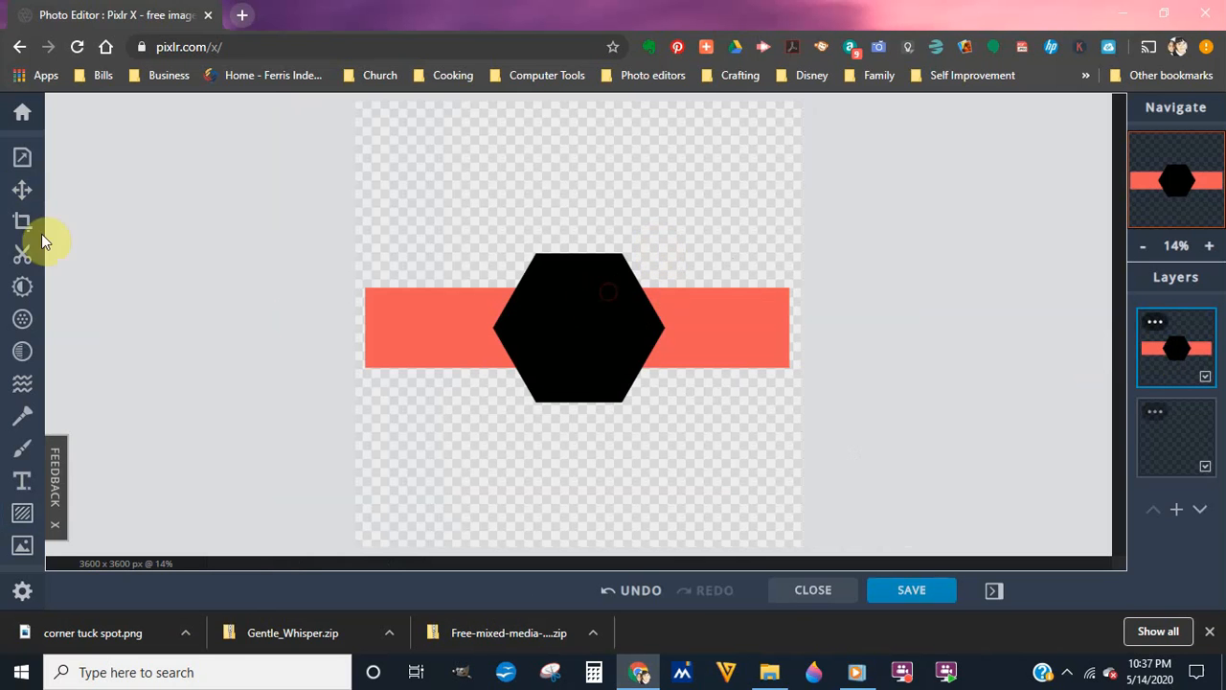
left_click(23, 195)
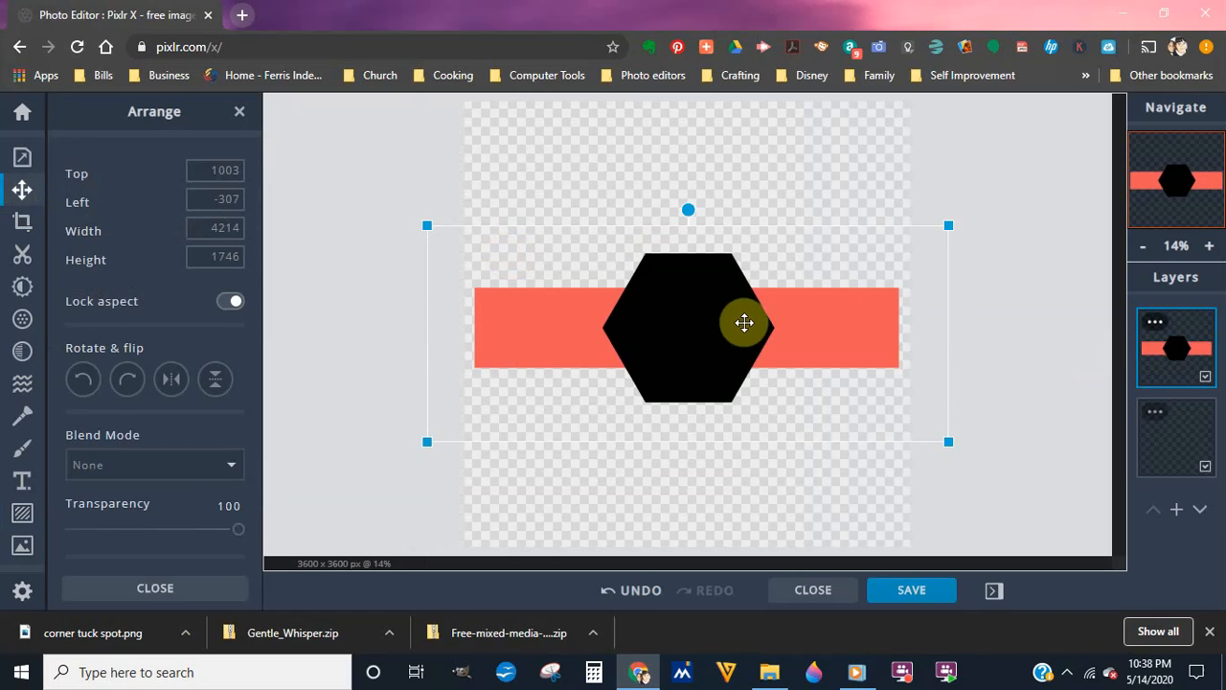
left_click_drag(741, 322, 743, 199)
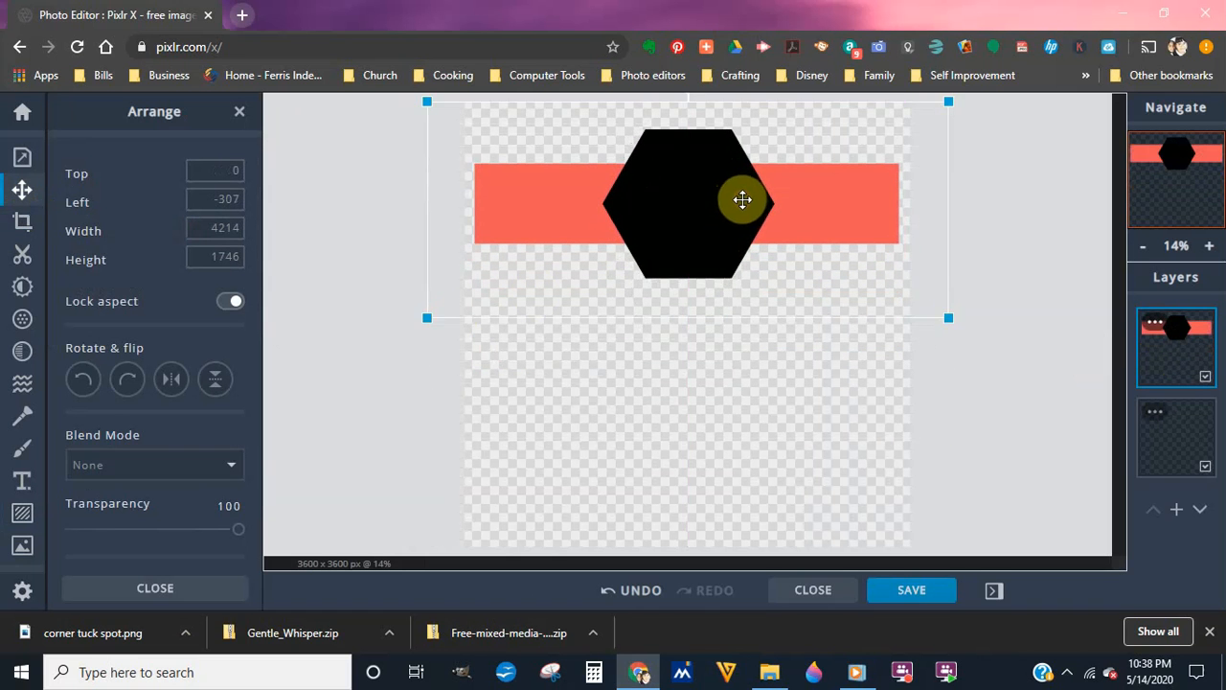
Step: Resize the merged shape proportionally to about 4069 by 1686 px, centred across the top of the canvas, and deselect it
left_click_drag(428, 318, 566, 260)
left_click_drag(772, 150, 707, 153)
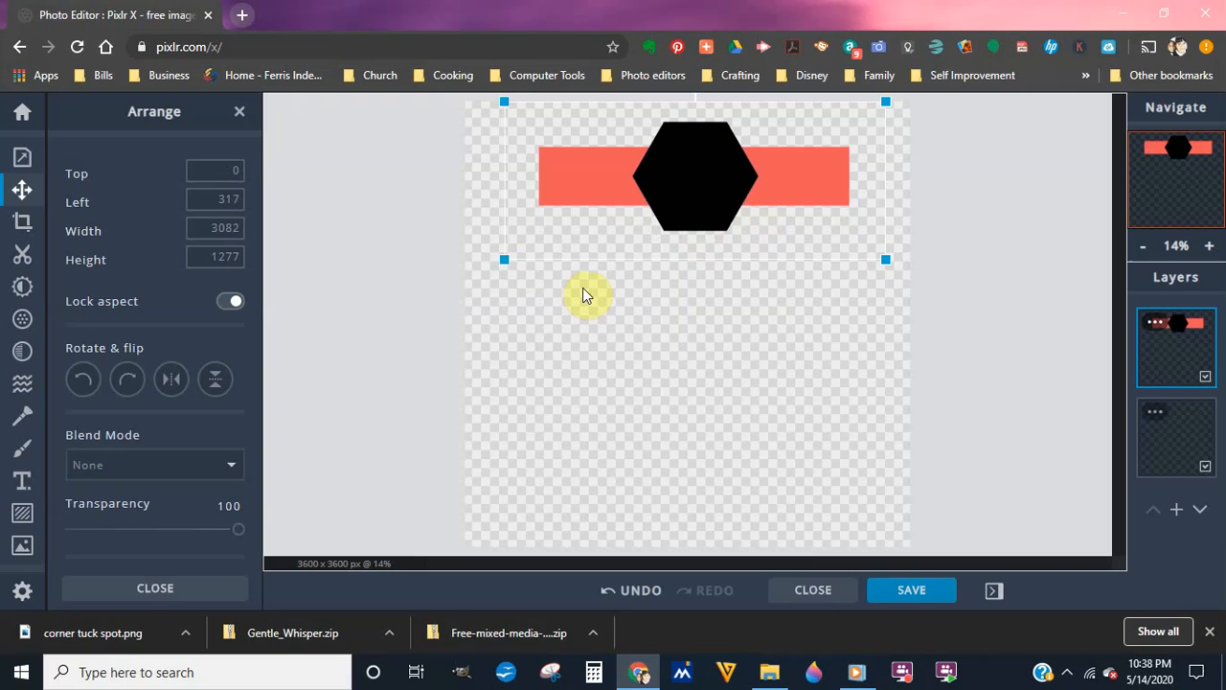
left_click_drag(482, 261, 435, 266)
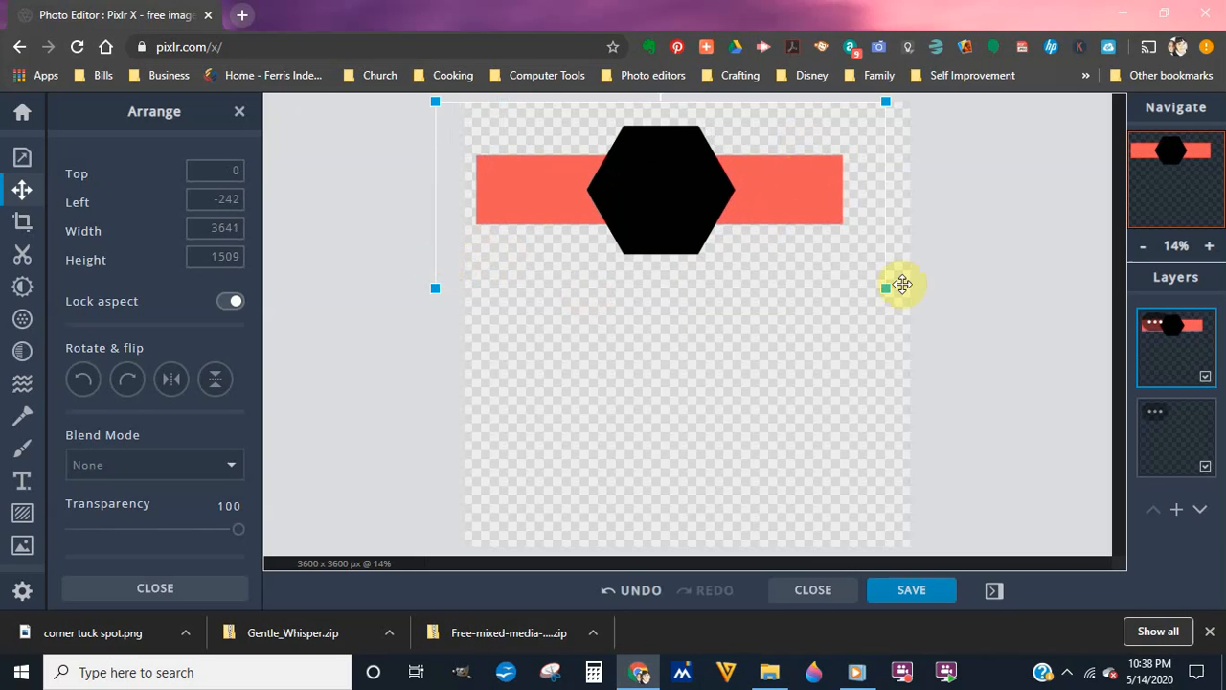
left_click_drag(889, 290, 943, 301)
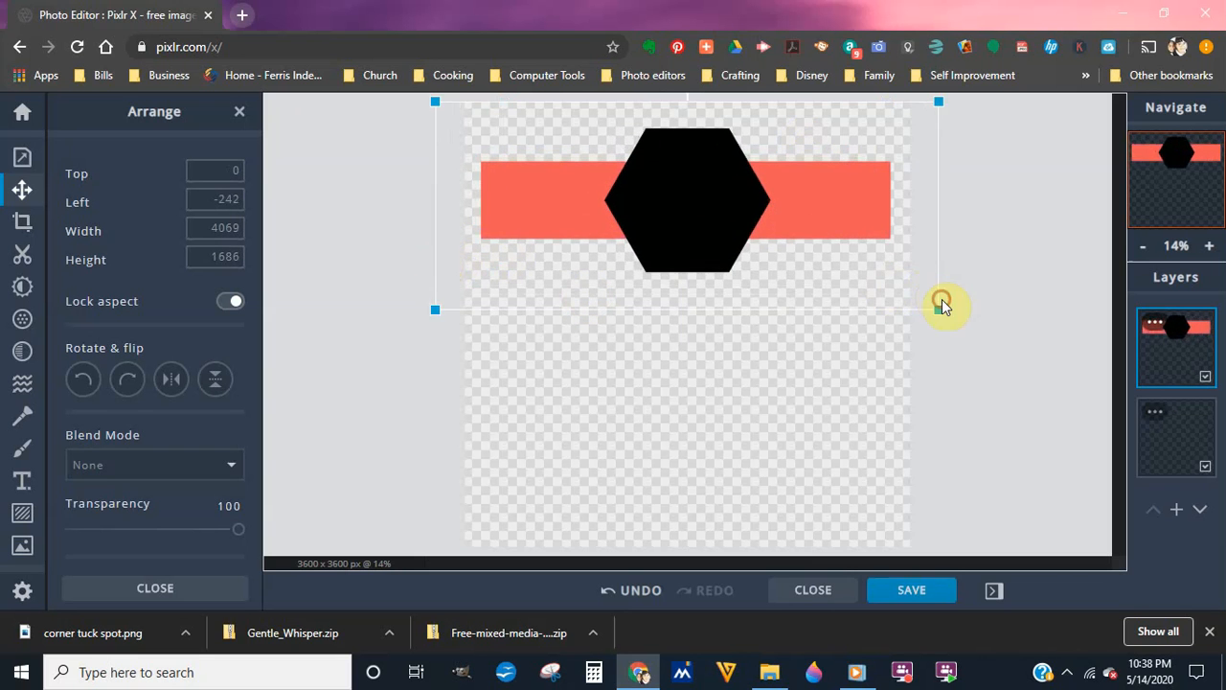
left_click(288, 438)
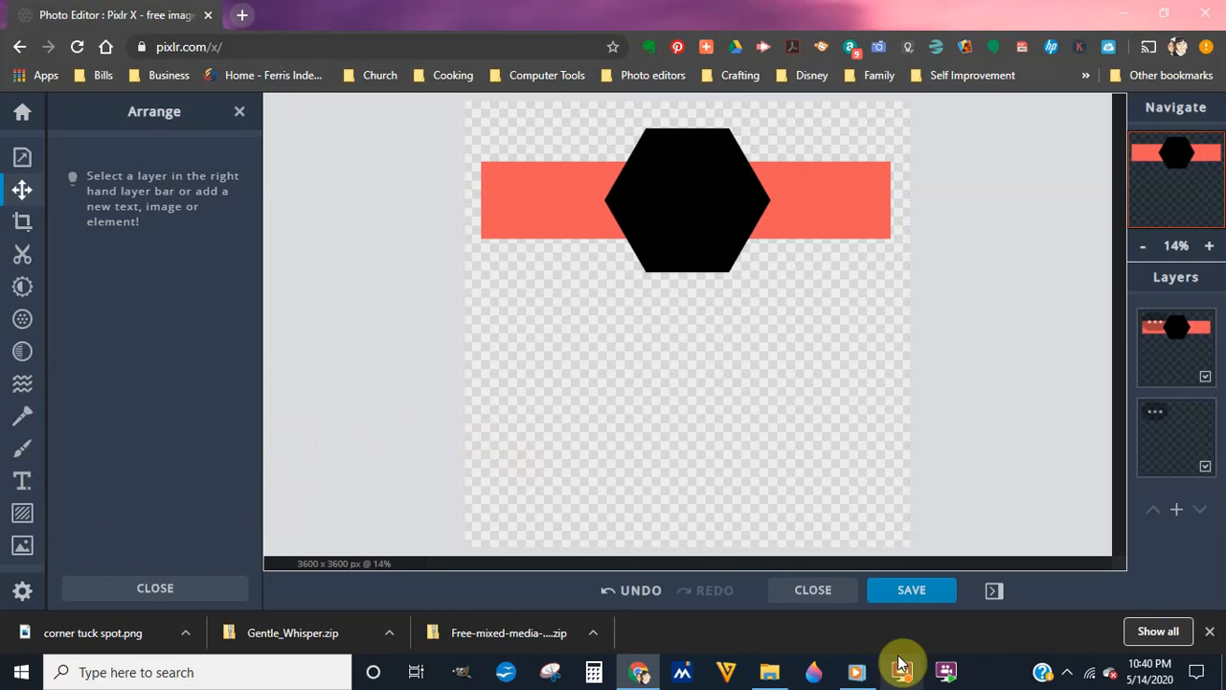
left_click(1067, 673)
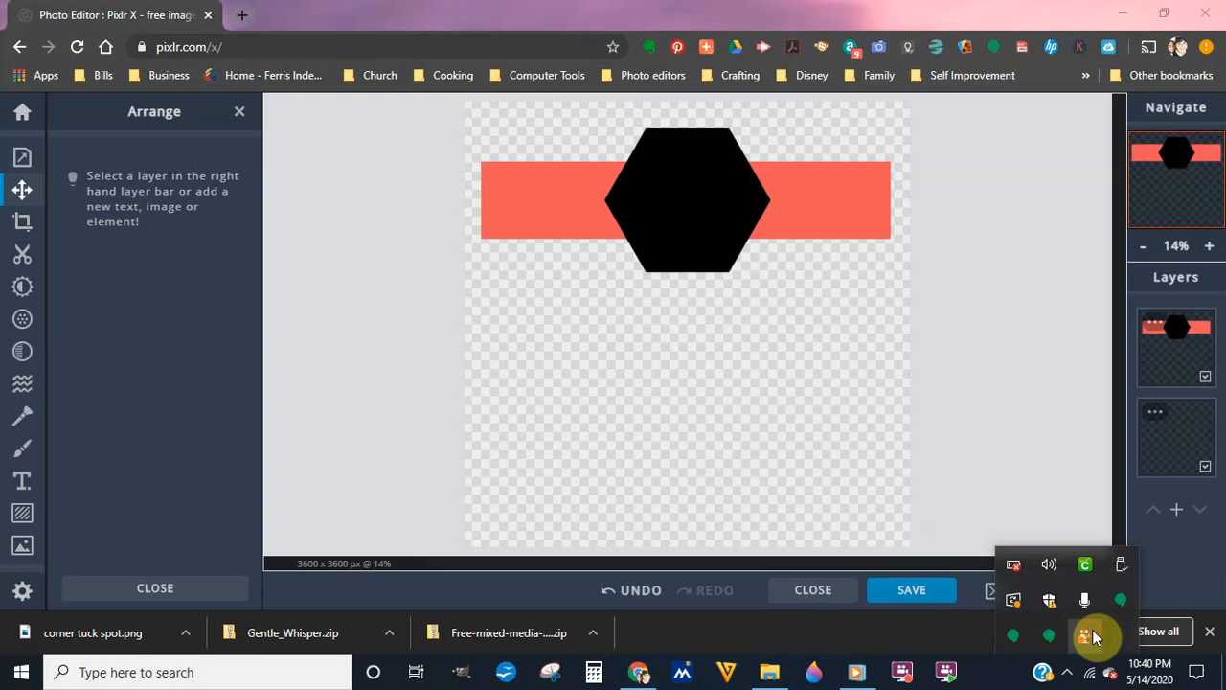
right_click(1091, 629)
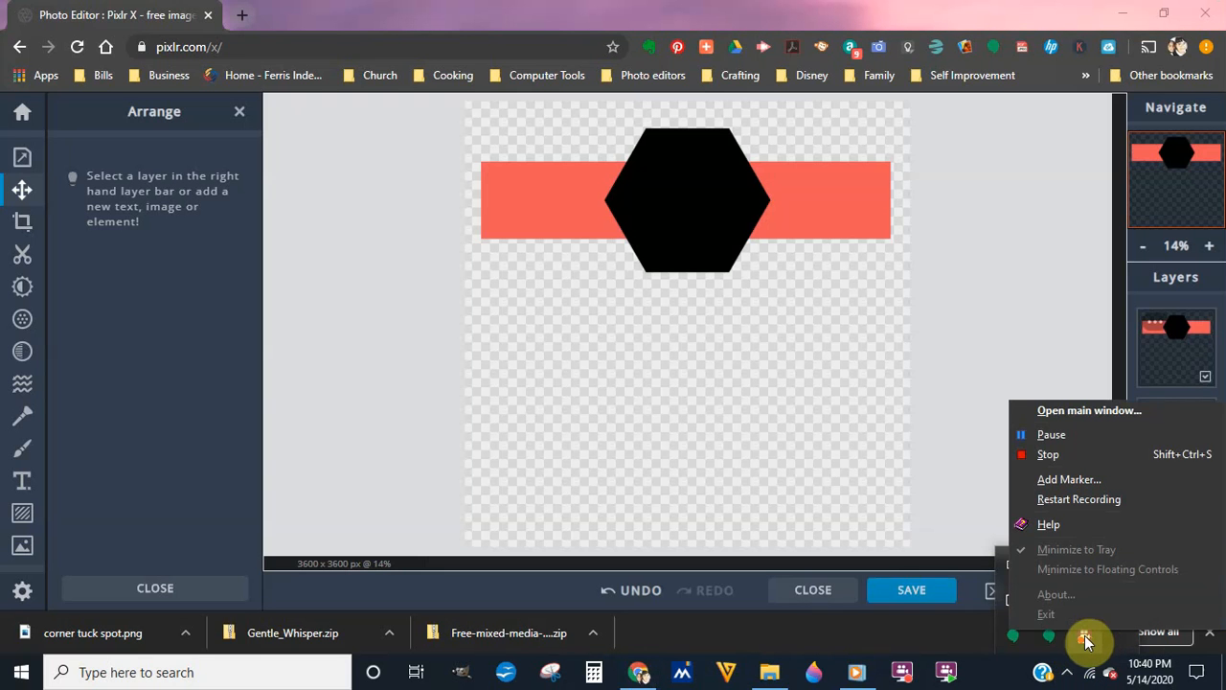